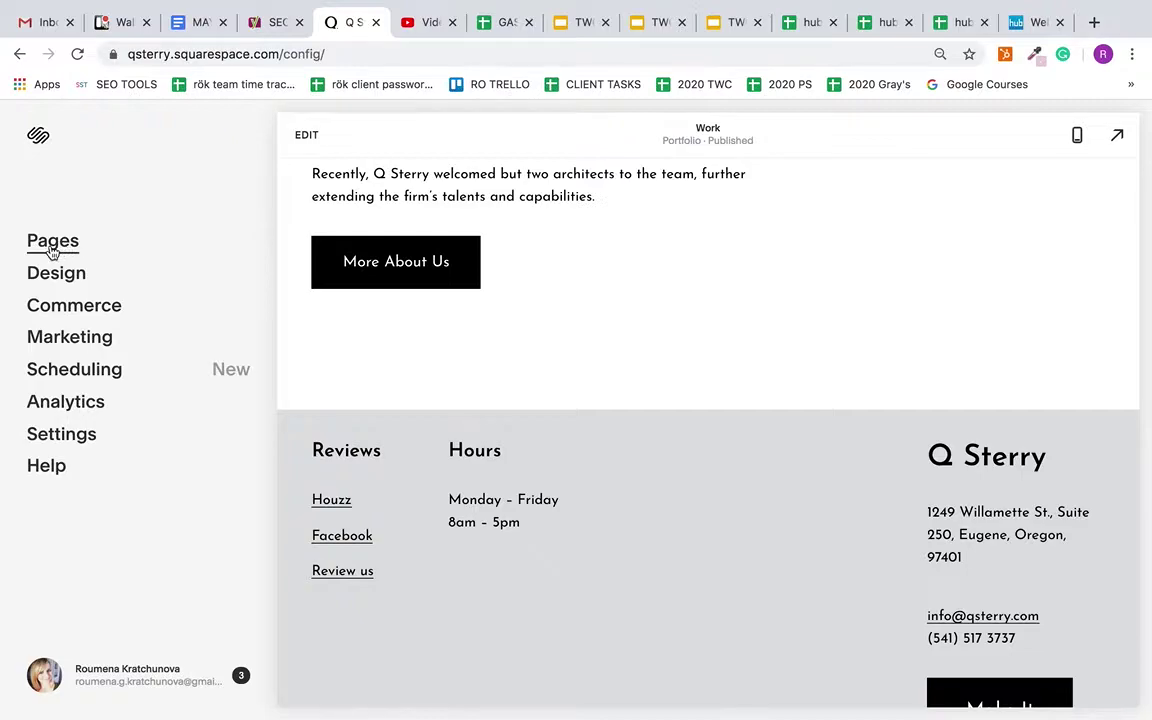
# Step: Open the site's page list and review the Work page's introduction, project gallery, services and About sections
pyautogui.click(56, 243)
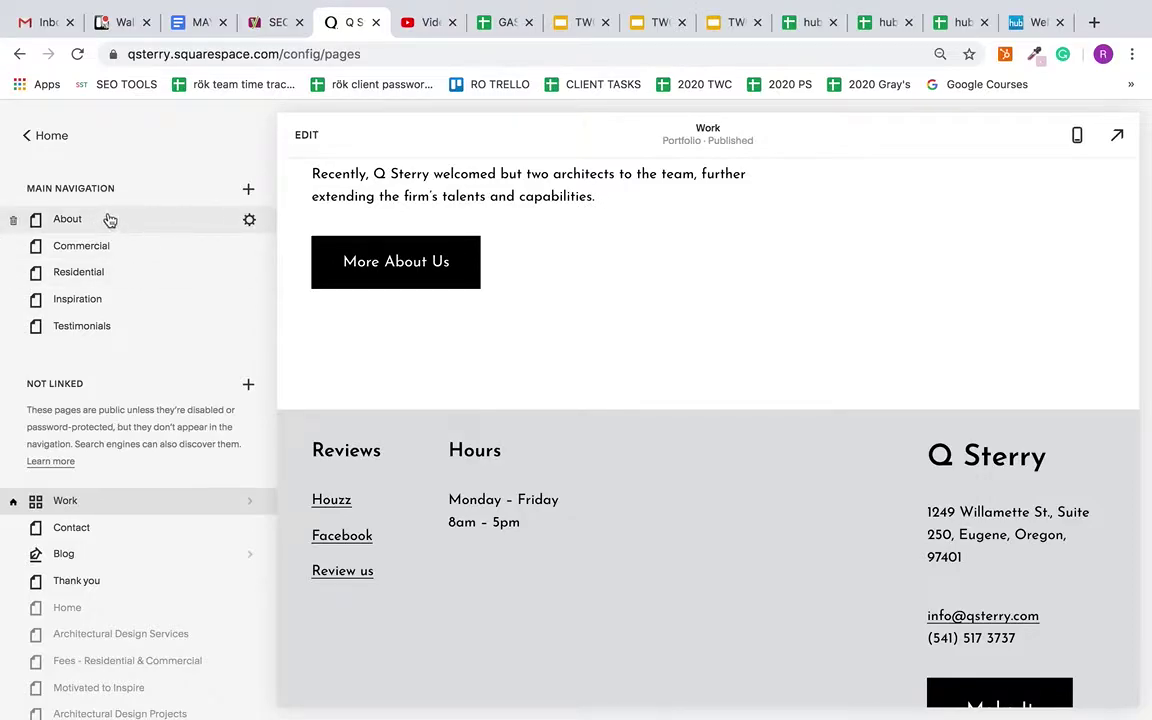
pyautogui.scroll(3, 699, 360)
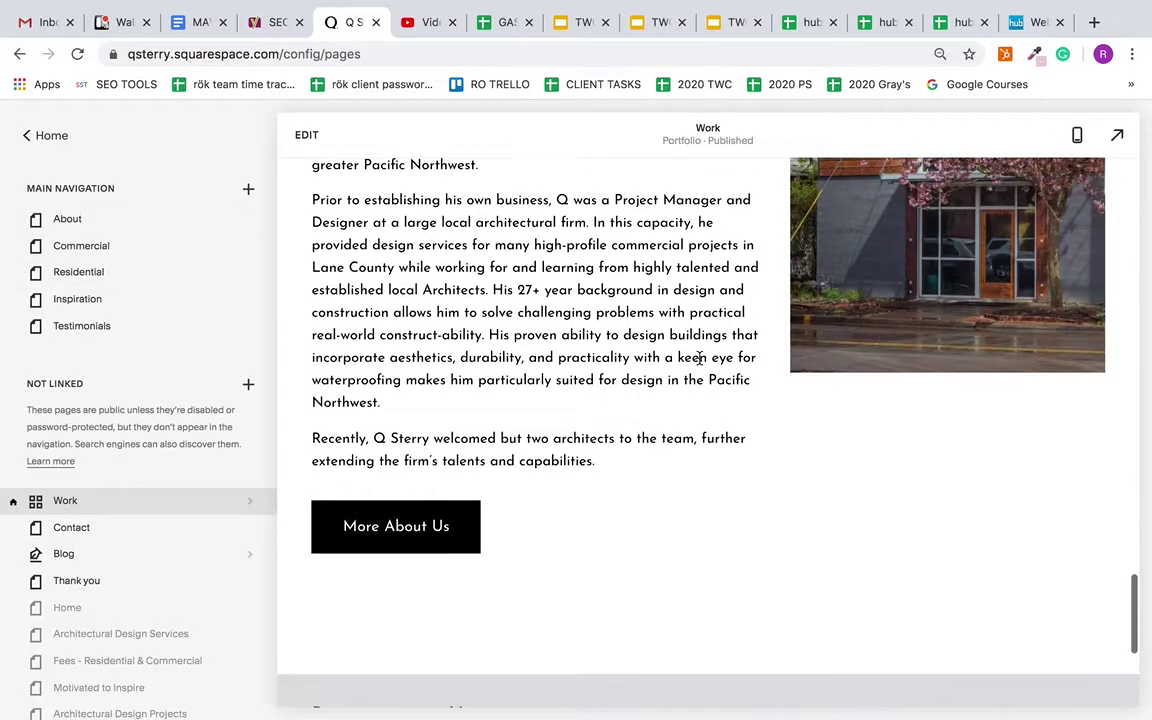
pyautogui.scroll(10, 699, 360)
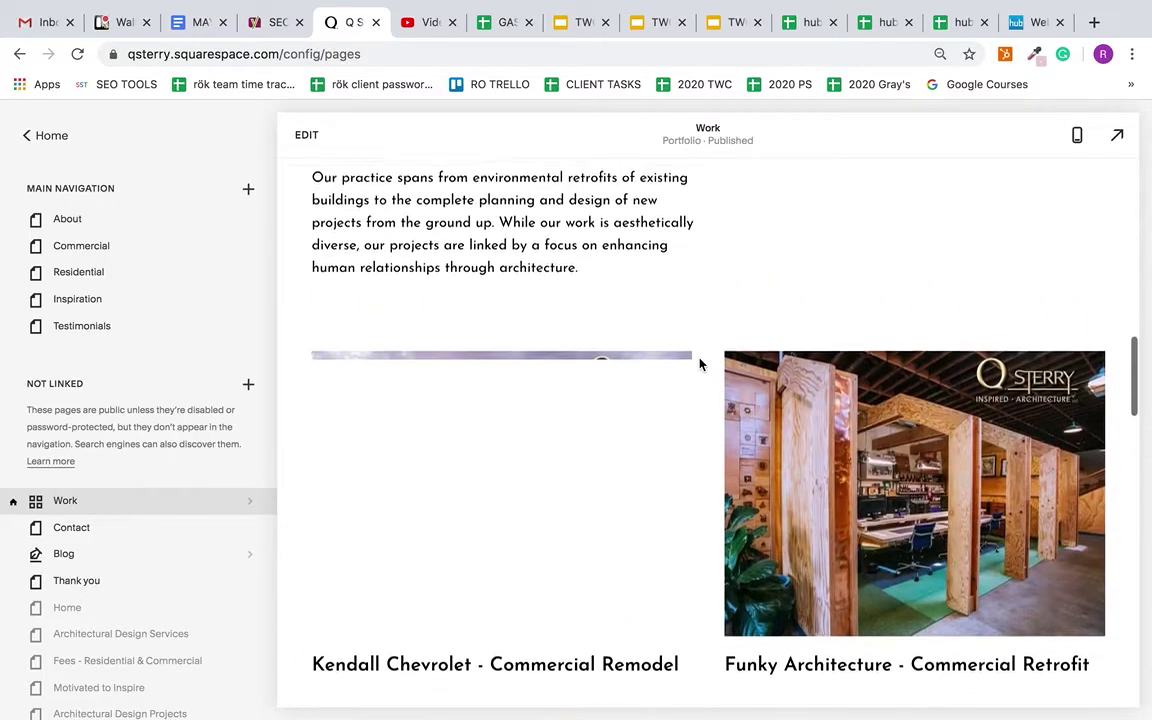
pyautogui.scroll(-2, 699, 365)
pyautogui.scroll(10, 699, 360)
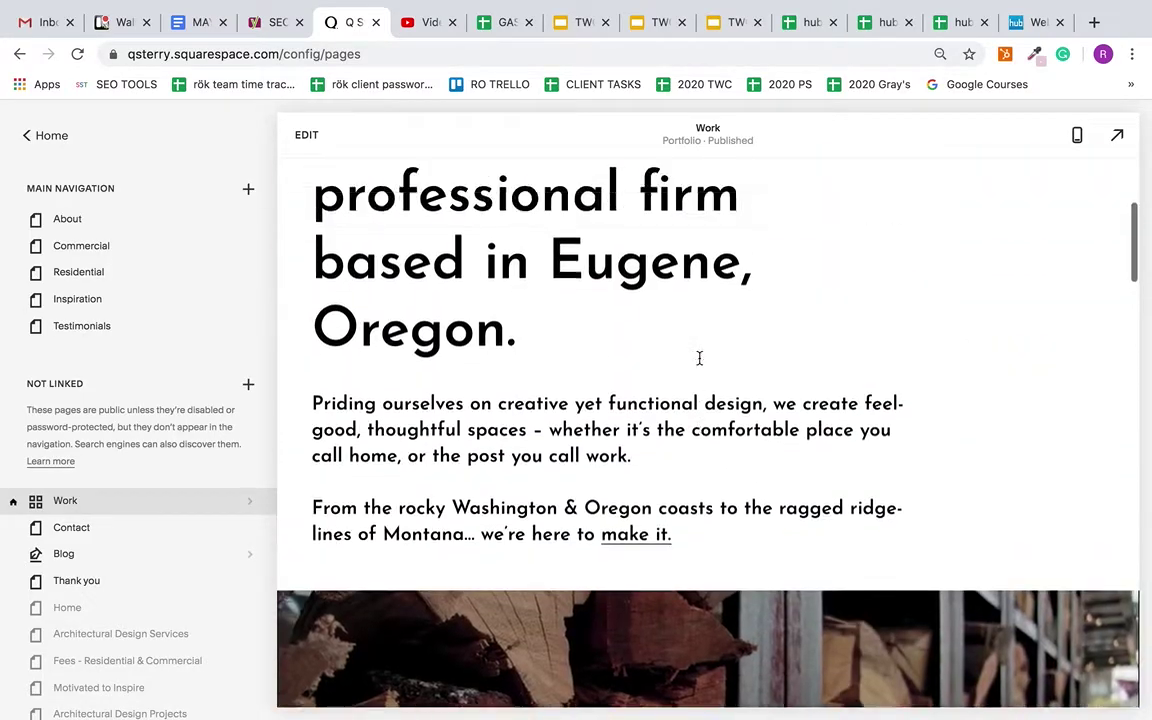
pyautogui.scroll(3, 699, 358)
pyautogui.scroll(-10, 699, 360)
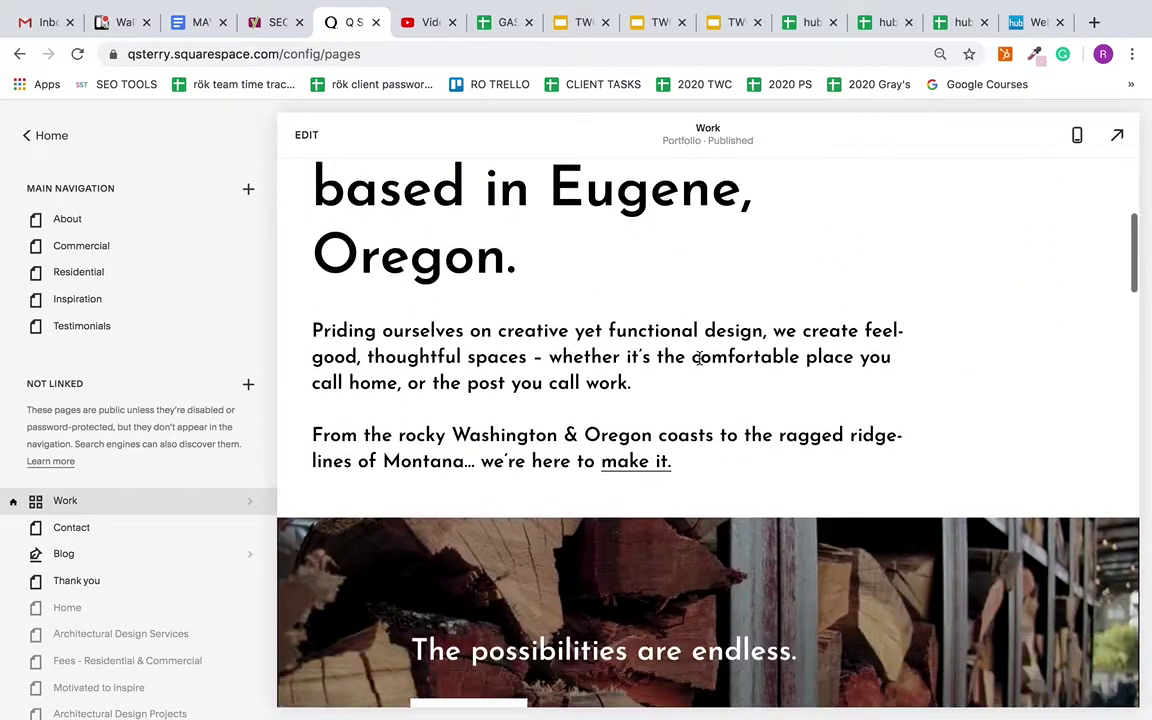
pyautogui.scroll(-10, 700, 364)
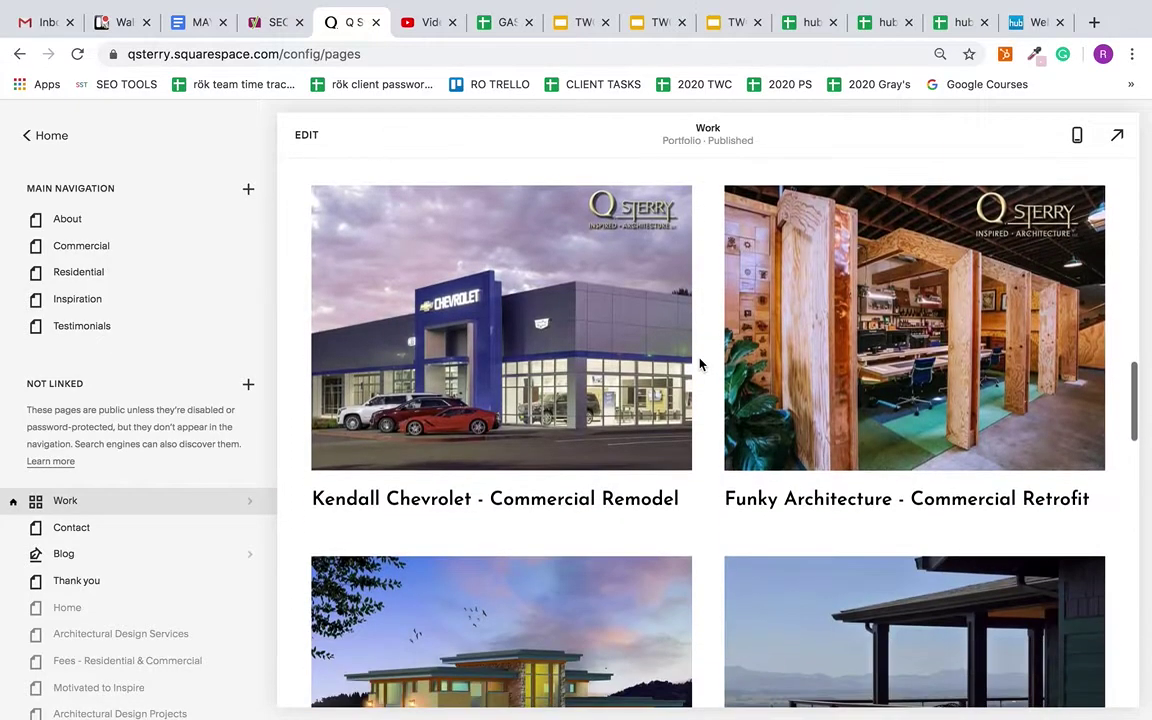
pyautogui.scroll(-1, 700, 364)
pyautogui.scroll(1, 700, 364)
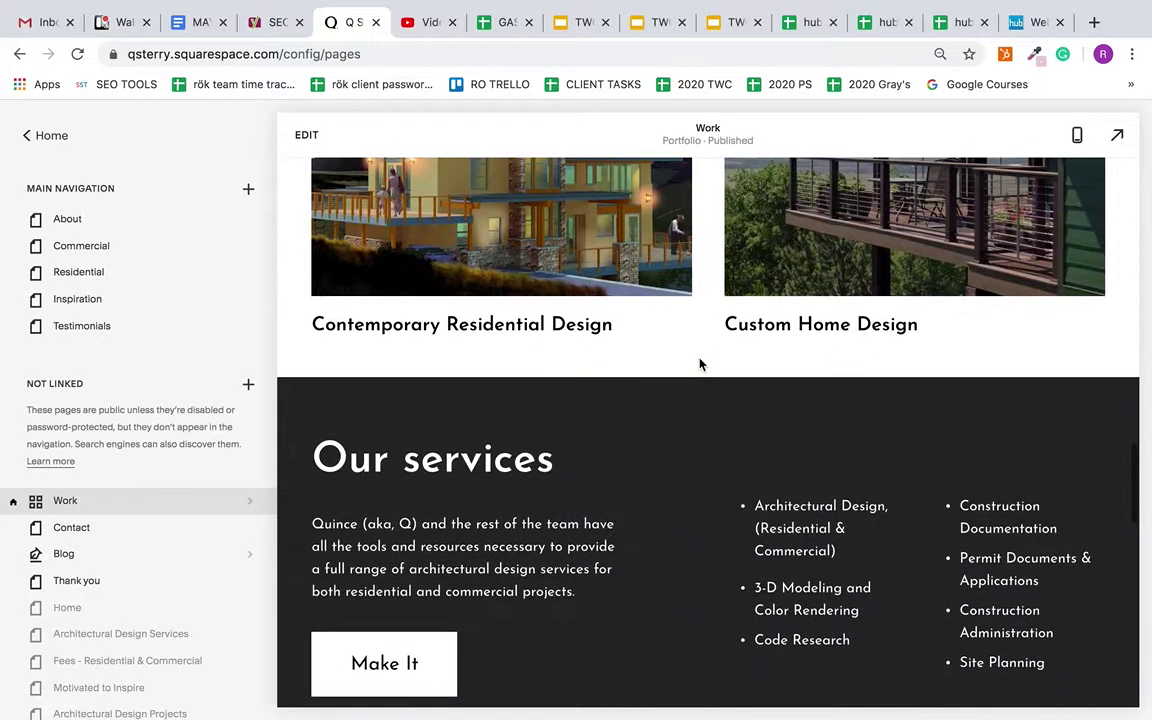
pyautogui.scroll(-2, 689, 443)
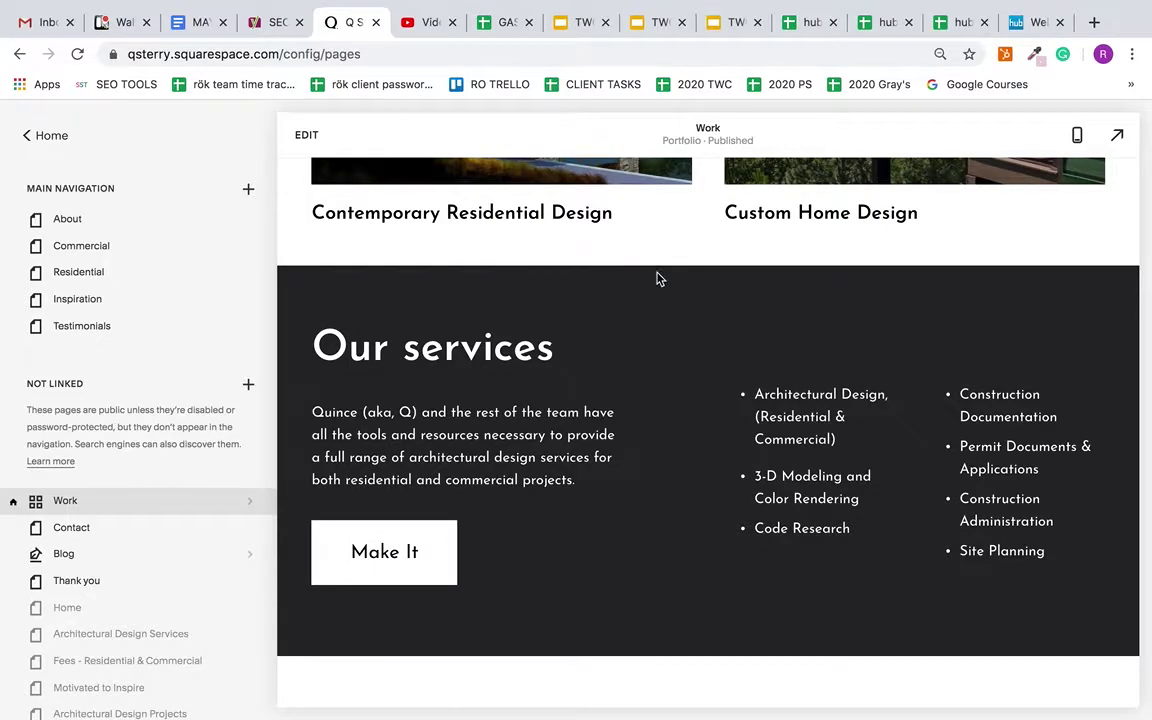
pyautogui.scroll(1, 684, 249)
pyautogui.click(699, 340)
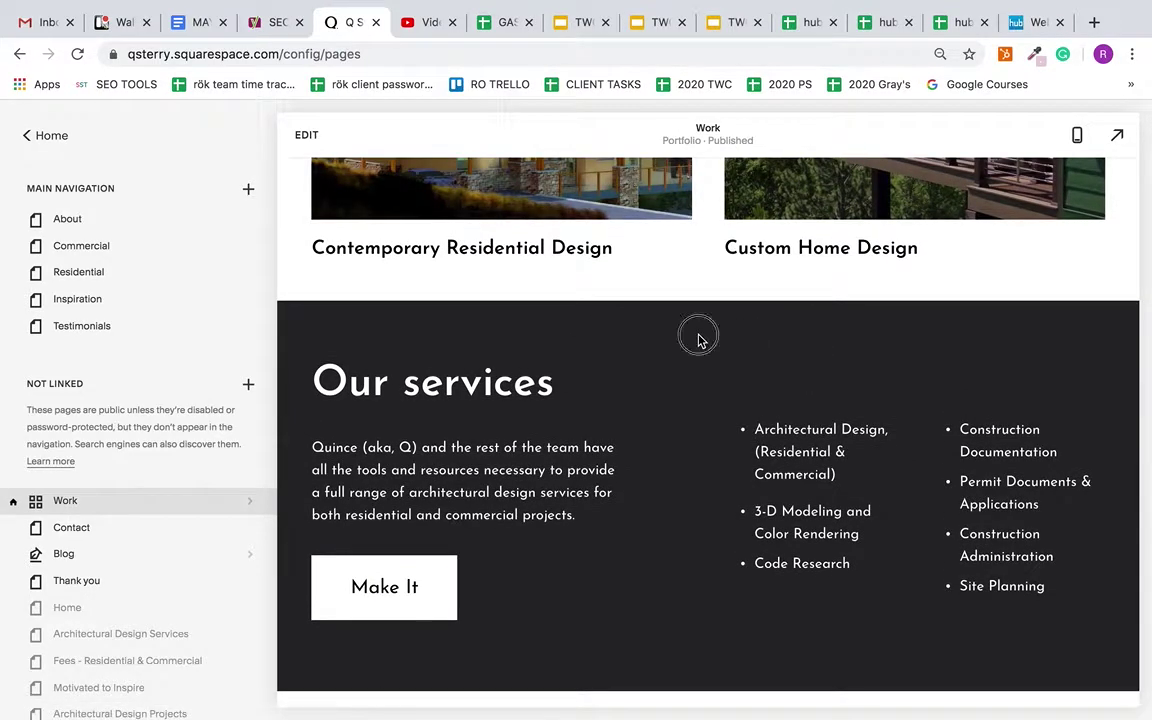
pyautogui.scroll(-5, 689, 290)
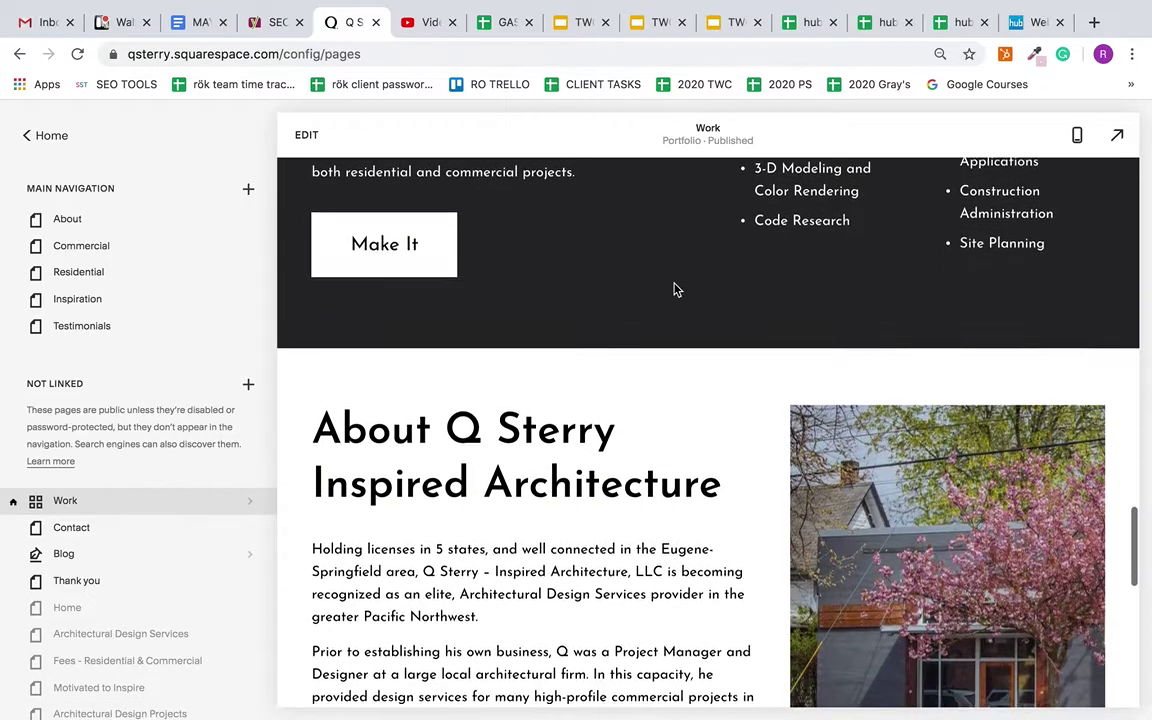
pyautogui.scroll(-1, 665, 300)
pyautogui.scroll(-3, 610, 290)
pyautogui.scroll(1, 660, 240)
pyautogui.scroll(-5, 723, 357)
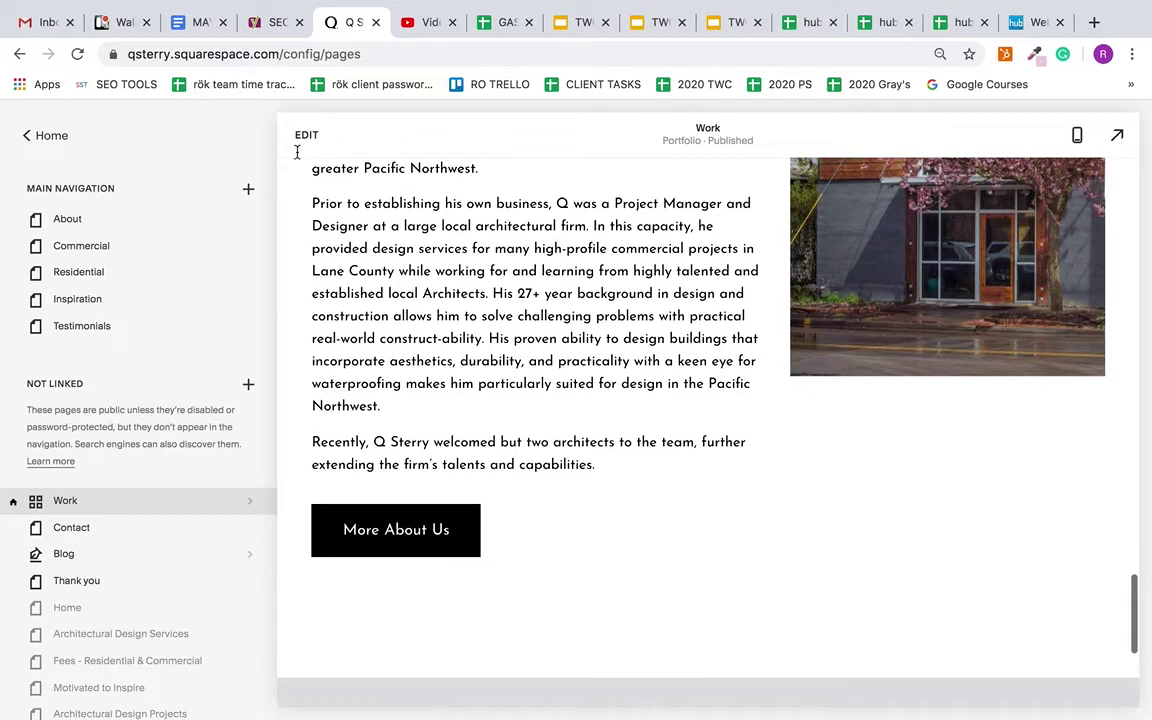
# Step: Open the Work page for editing at the About Q Sterry Inspired Architecture section
pyautogui.click(313, 141)
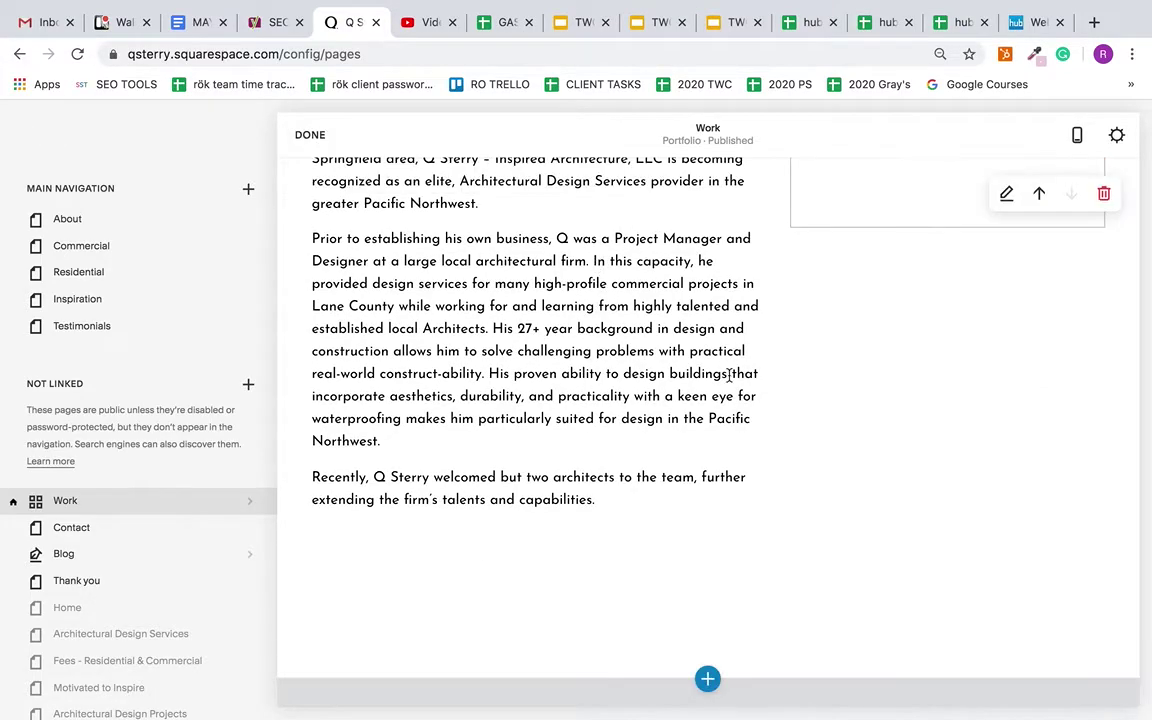
pyautogui.scroll(1, 567, 385)
pyautogui.scroll(2, 567, 385)
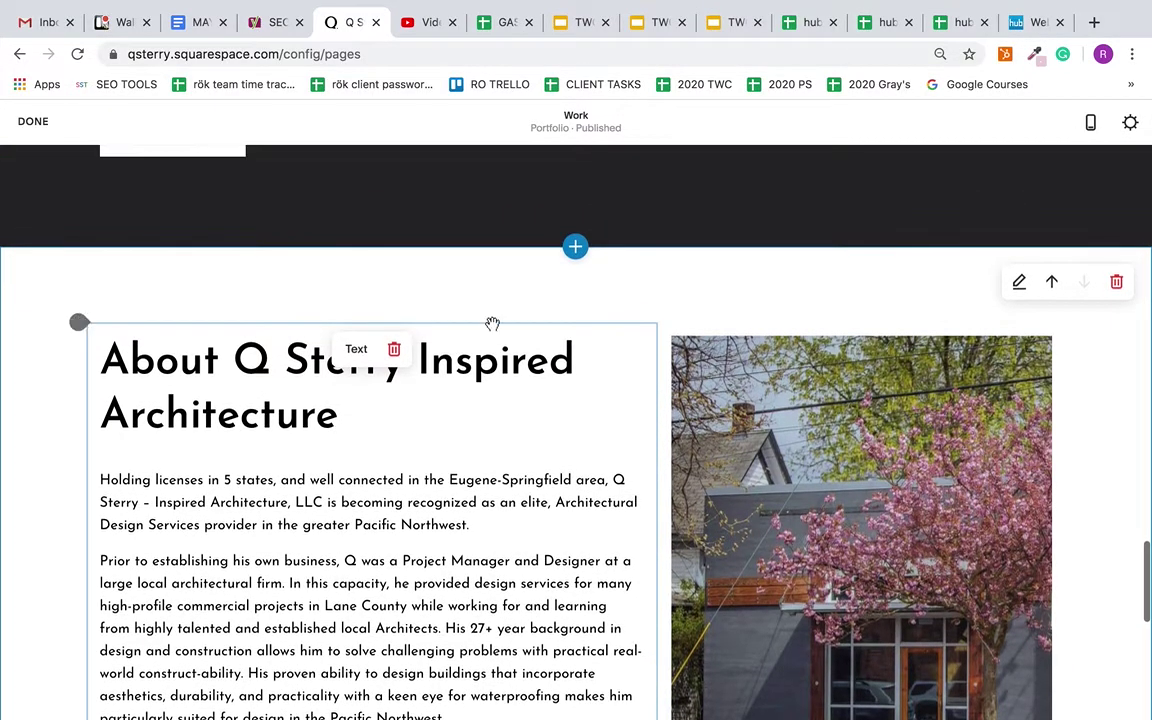
pyautogui.scroll(-2, 88, 337)
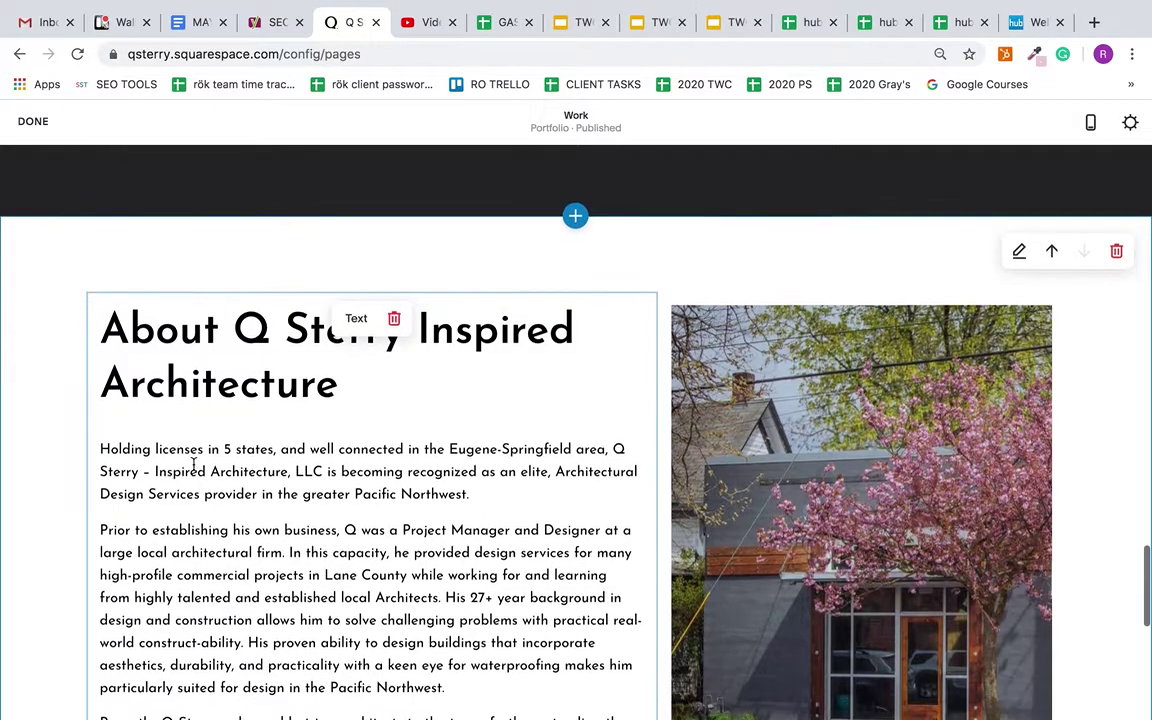
# Step: Insert a full-width Spacer block above the About section's heading and image
pyautogui.moveTo(92, 258)
pyautogui.mouseDown()
pyautogui.moveTo(85, 240)
pyautogui.moveTo(116, 239)
pyautogui.moveTo(84, 240)
pyautogui.mouseUp()
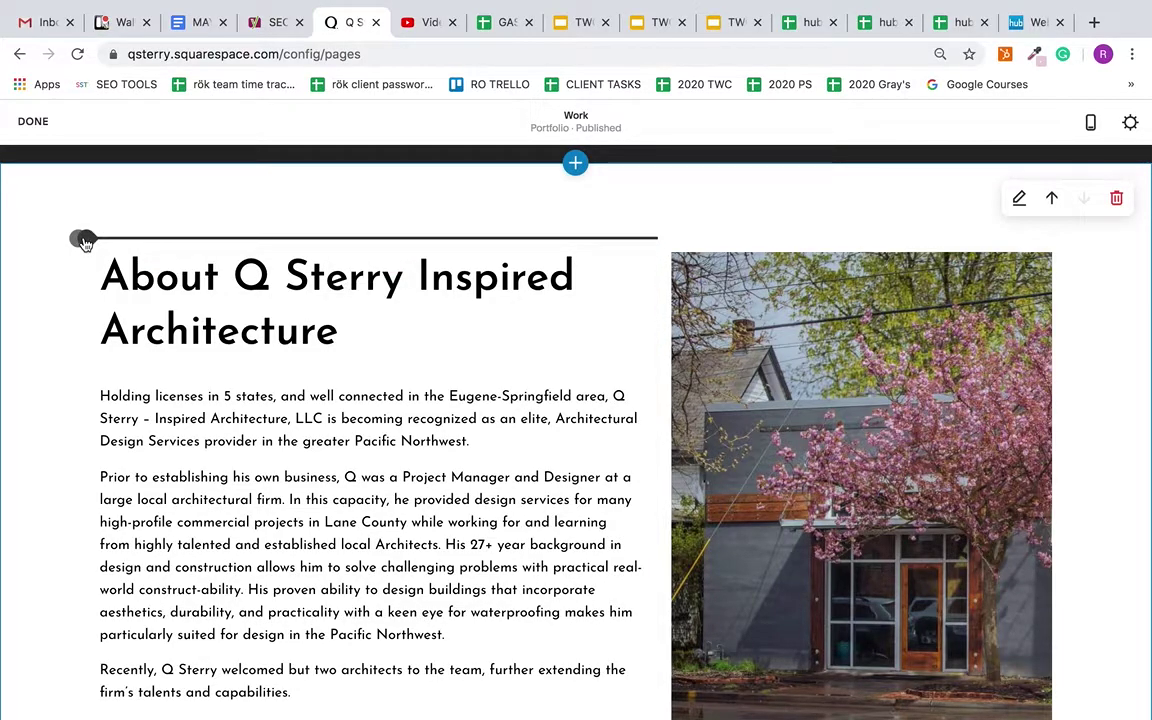
pyautogui.moveTo(85, 241); pyautogui.dragTo(85, 241)
pyautogui.moveTo(80, 243); pyautogui.dragTo(74, 244)
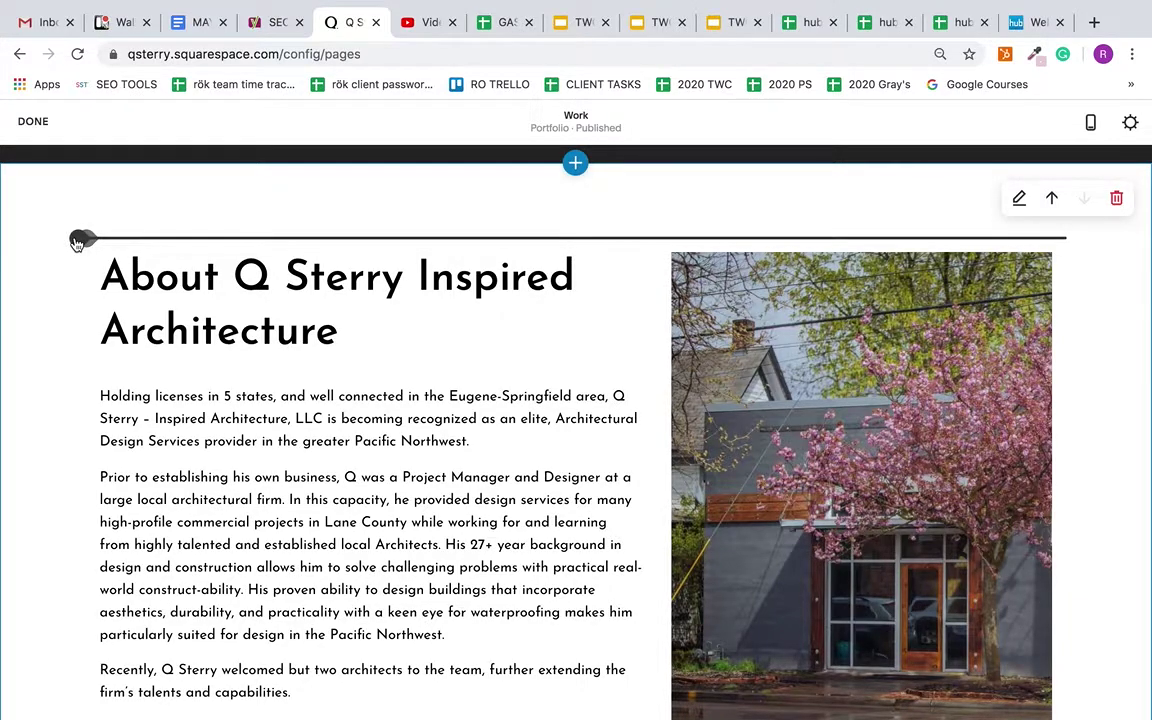
pyautogui.moveTo(85, 241); pyautogui.dragTo(82, 245)
pyautogui.moveTo(85, 246)
pyautogui.mouseDown()
pyautogui.moveTo(327, 239)
pyautogui.moveTo(85, 240)
pyautogui.mouseUp()
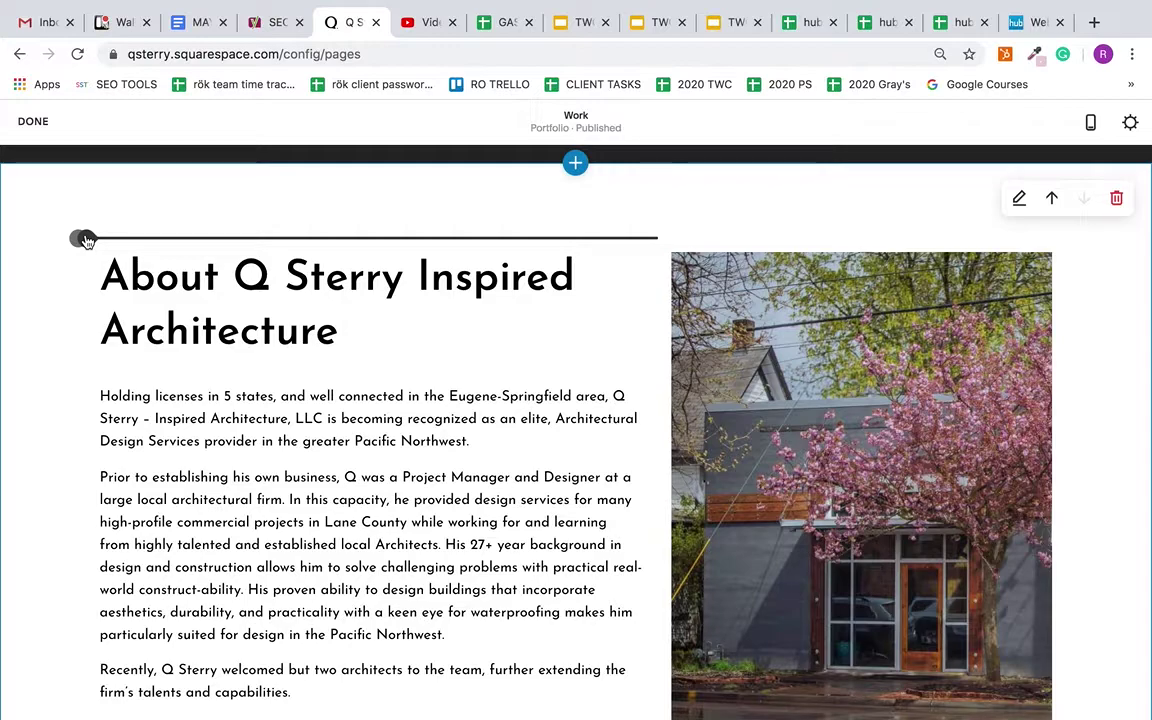
pyautogui.moveTo(86, 241); pyautogui.dragTo(83, 245)
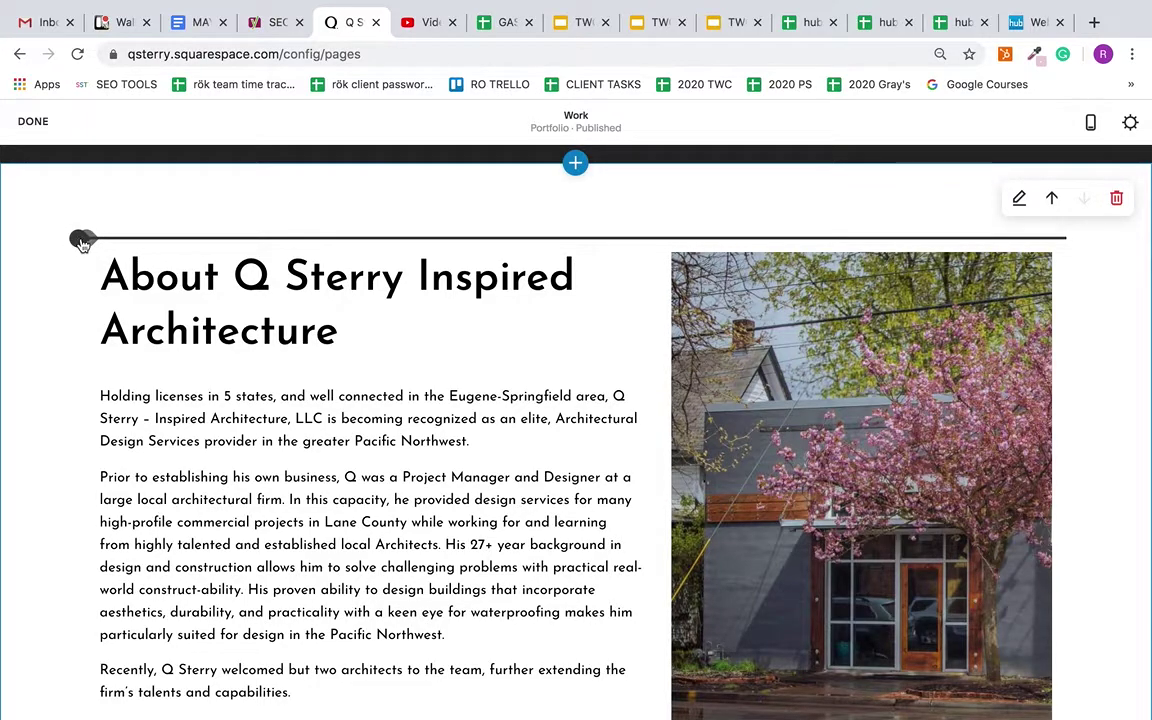
pyautogui.click(81, 243)
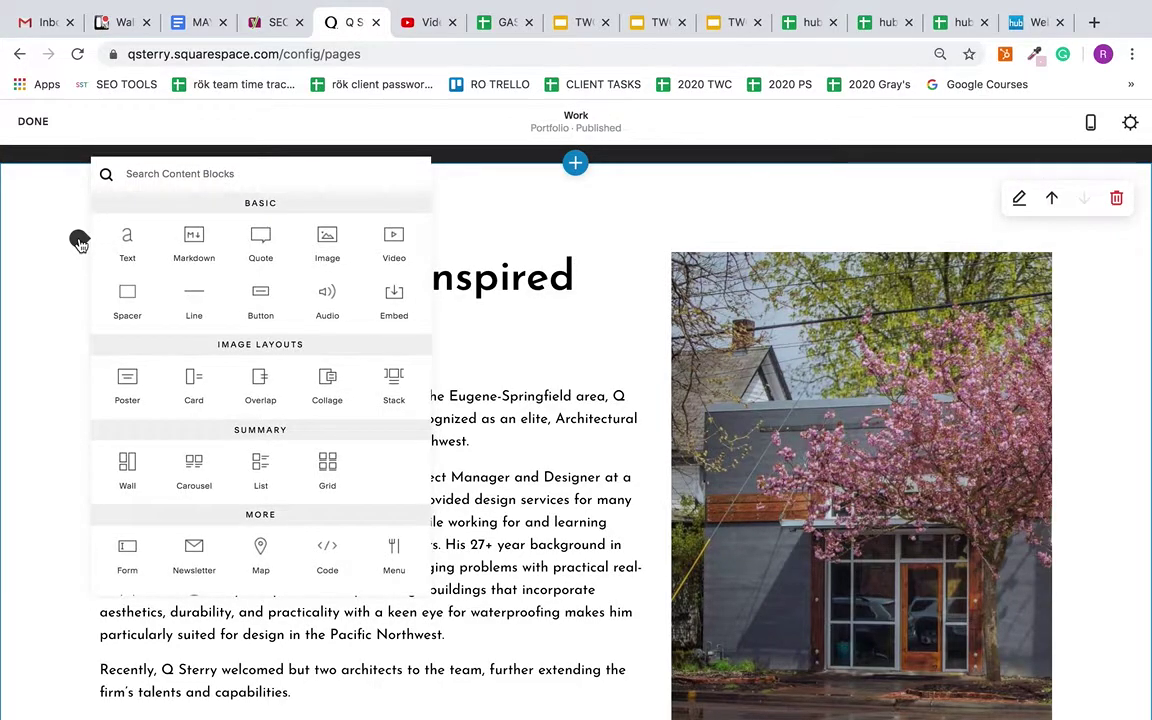
pyautogui.click(127, 305)
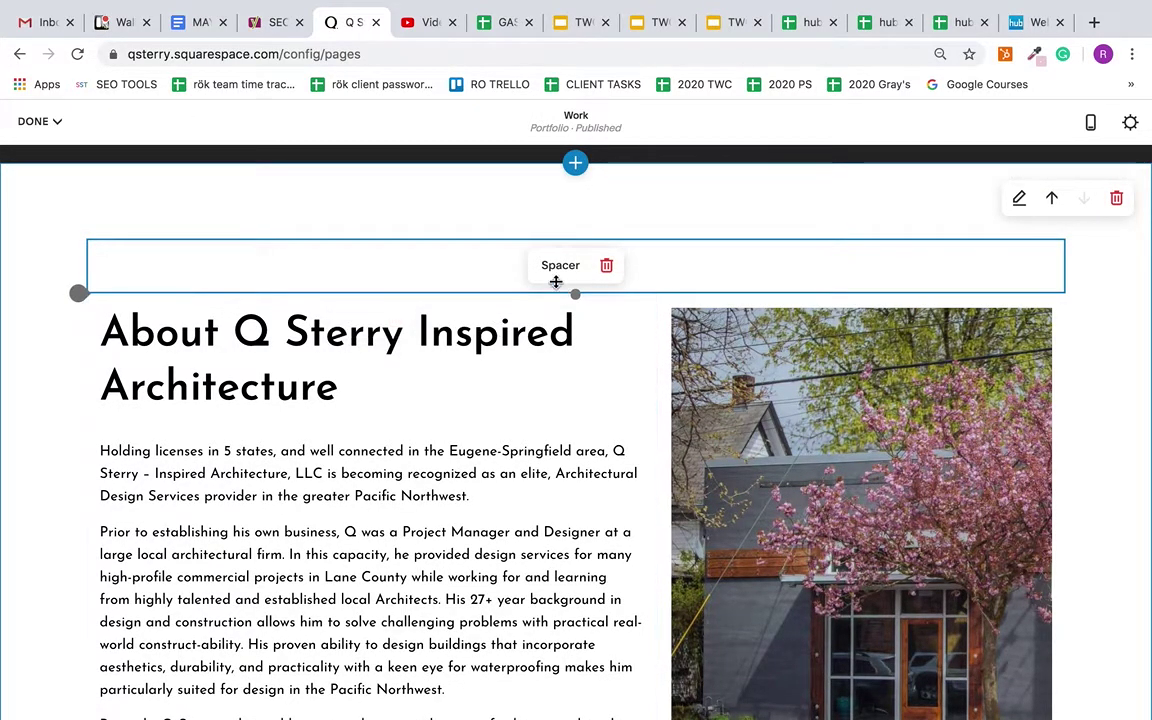
# Step: Move the spacer into its own column to the left of the About text
pyautogui.scroll(-1, 554, 265)
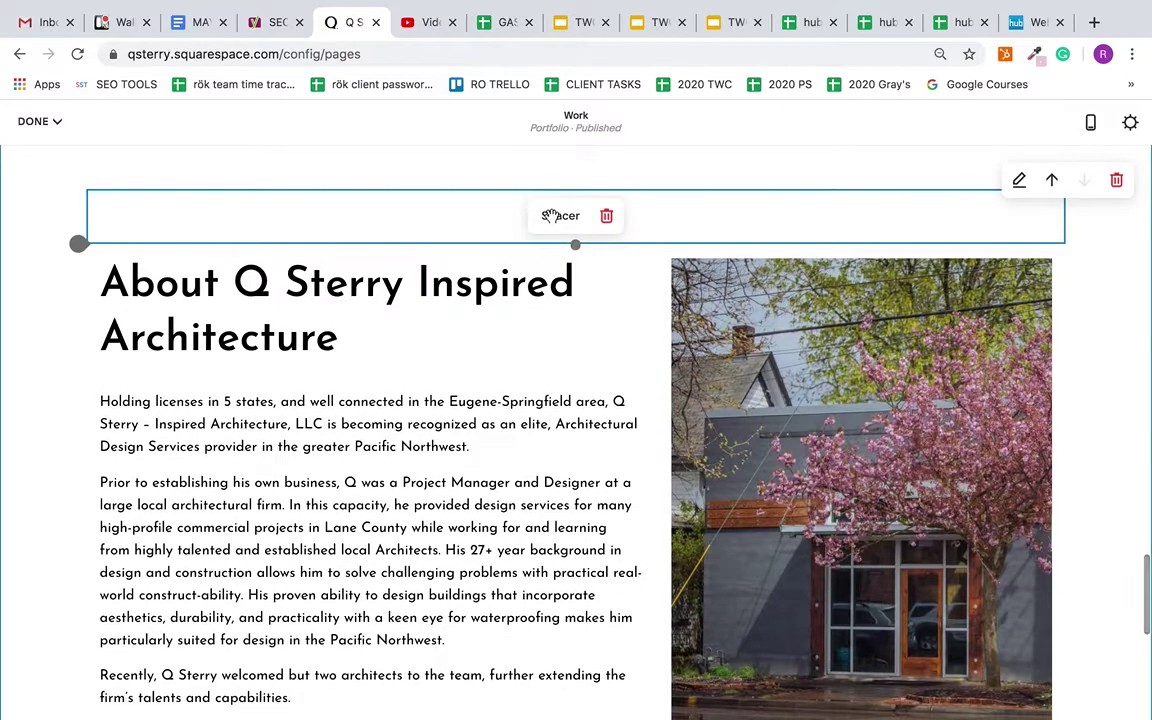
pyautogui.click(546, 212)
pyautogui.moveTo(546, 212); pyautogui.dragTo(108, 283)
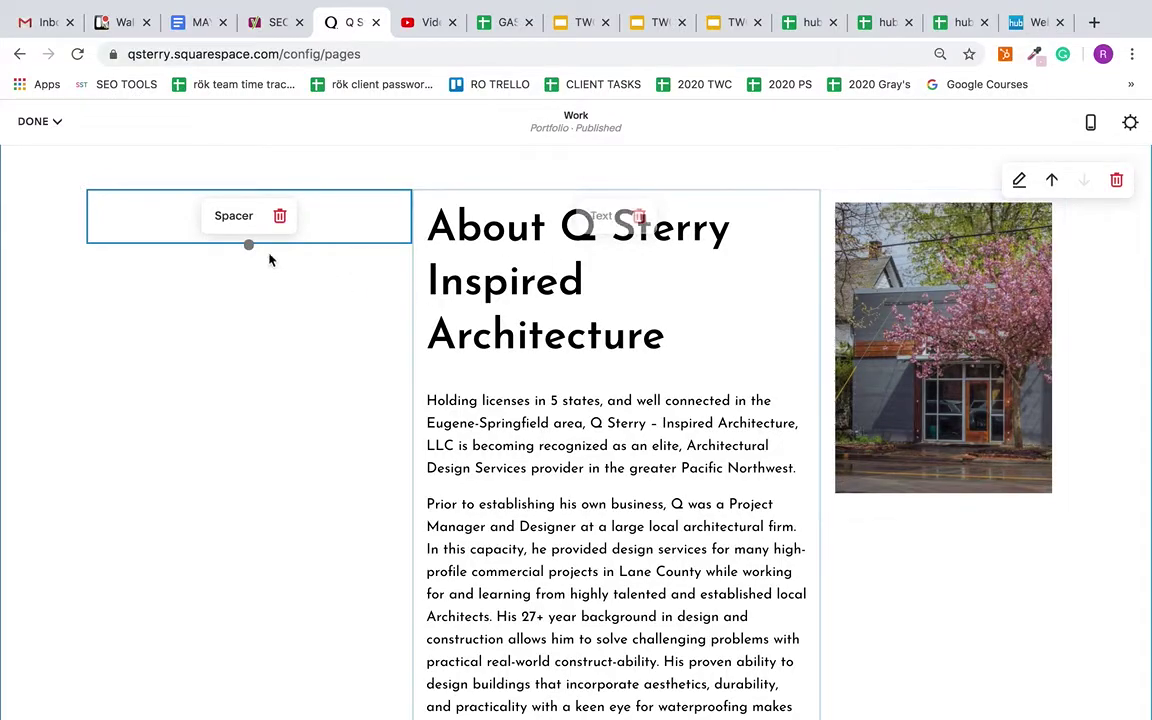
# Step: Add an empty Image block beneath the spacer and delete that image block again
pyautogui.click(88, 244)
pyautogui.click(345, 246)
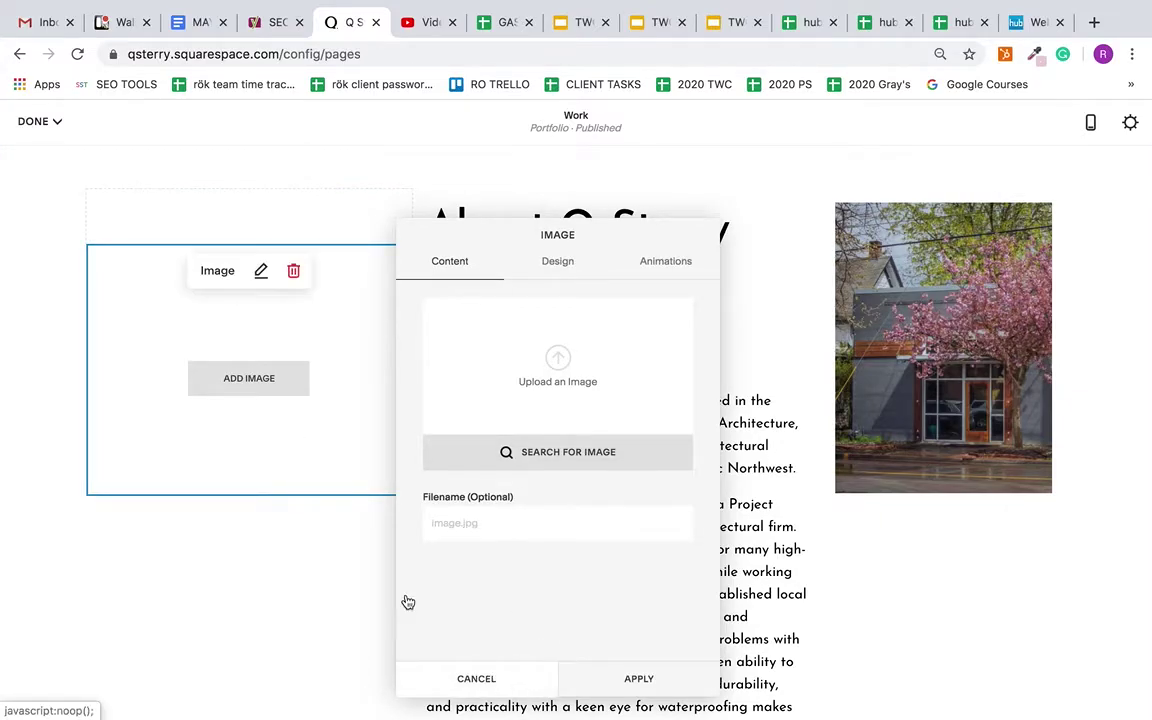
pyautogui.click(385, 540)
pyautogui.click(296, 272)
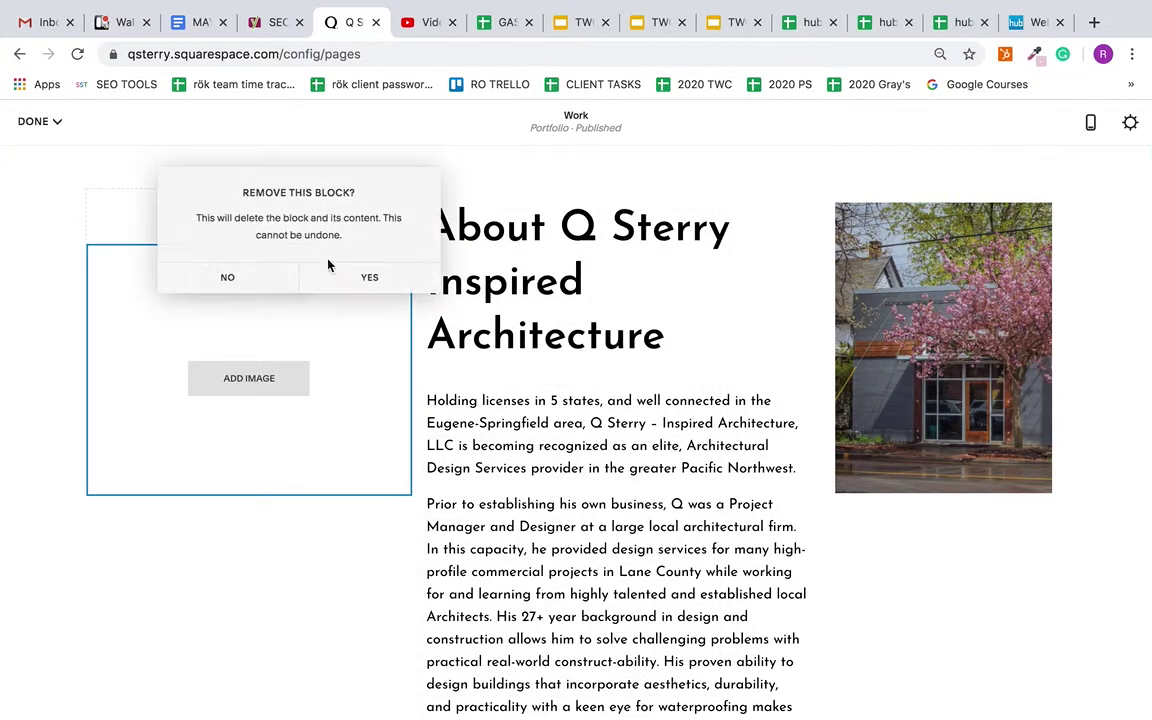
pyautogui.click(378, 280)
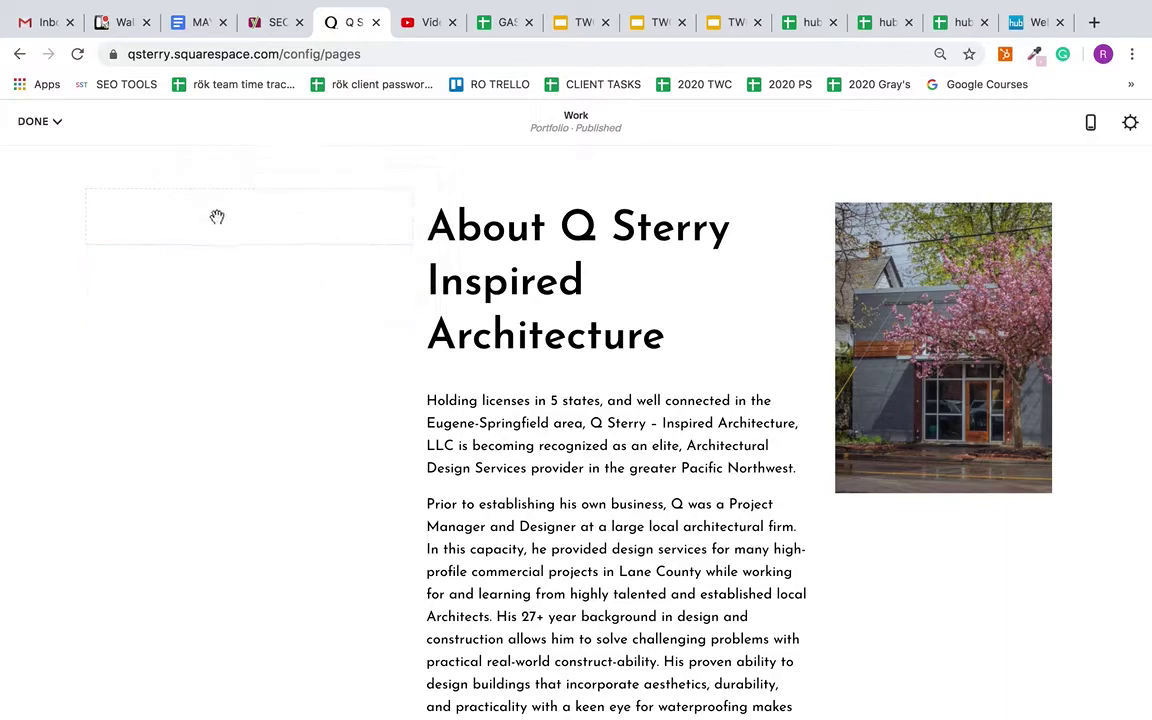
# Step: Delete the Spacer block beside the About text
pyautogui.moveTo(215, 216)
pyautogui.click(281, 218)
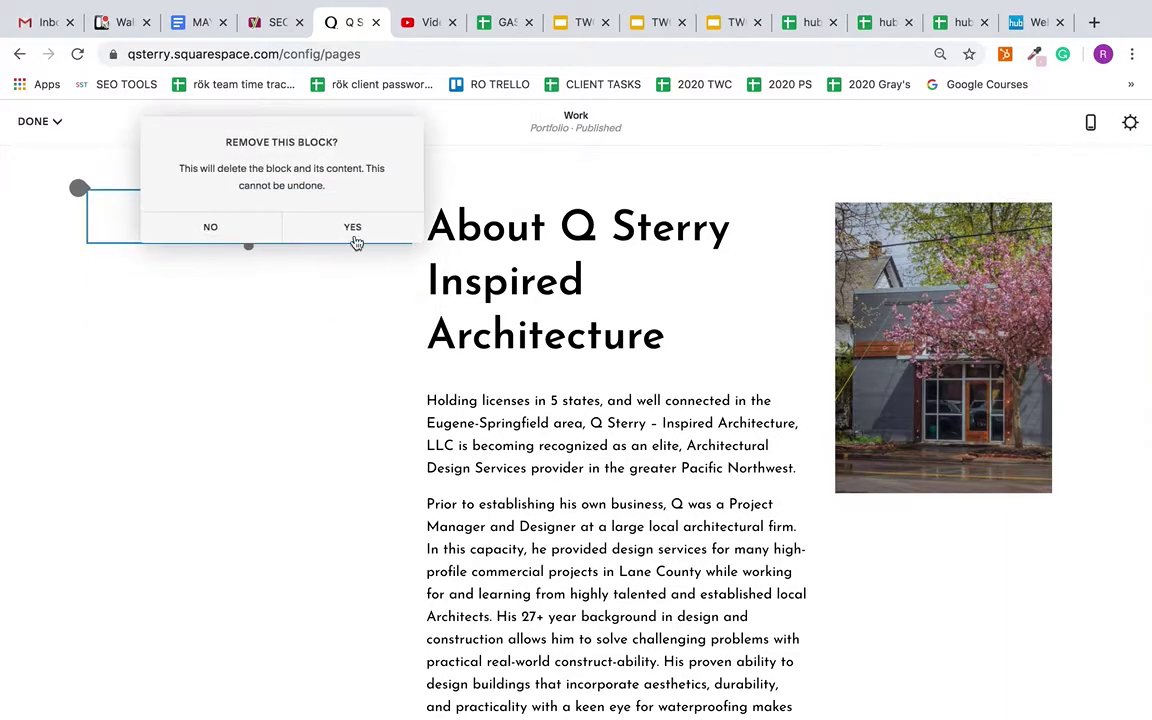
pyautogui.click(356, 230)
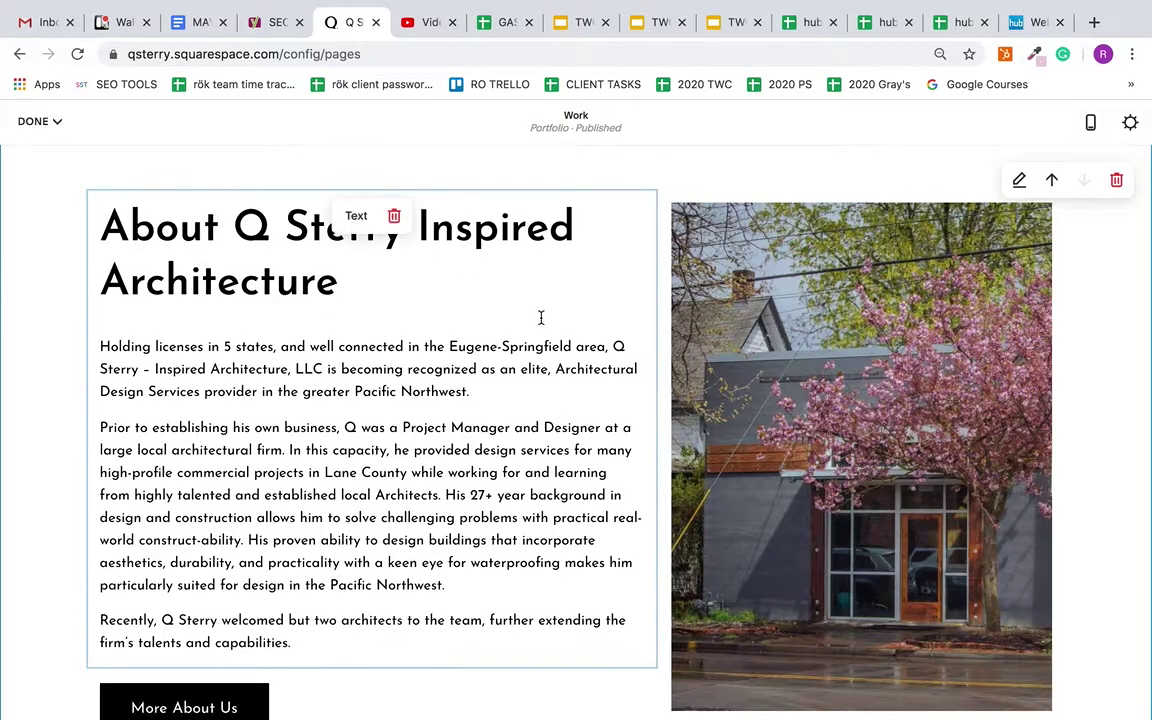
# Step: Add a Quote block below the More About Us button, leaving its placeholder text
pyautogui.scroll(-5, 360, 216)
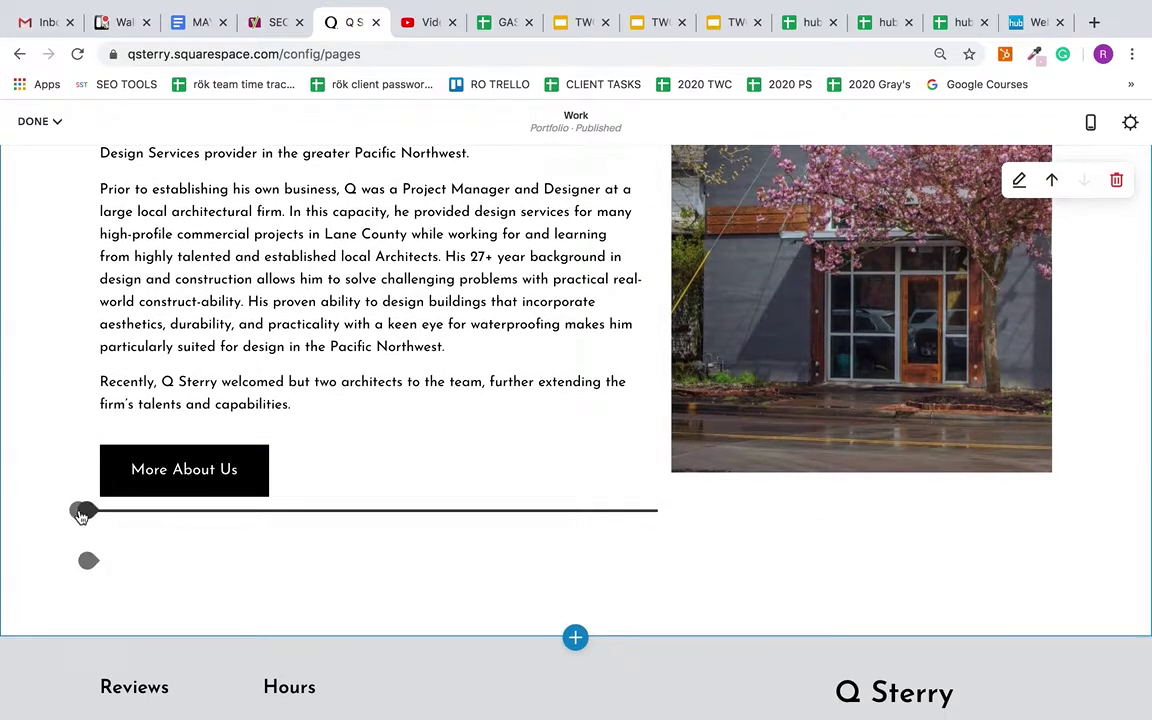
pyautogui.scroll(-1, 84, 513)
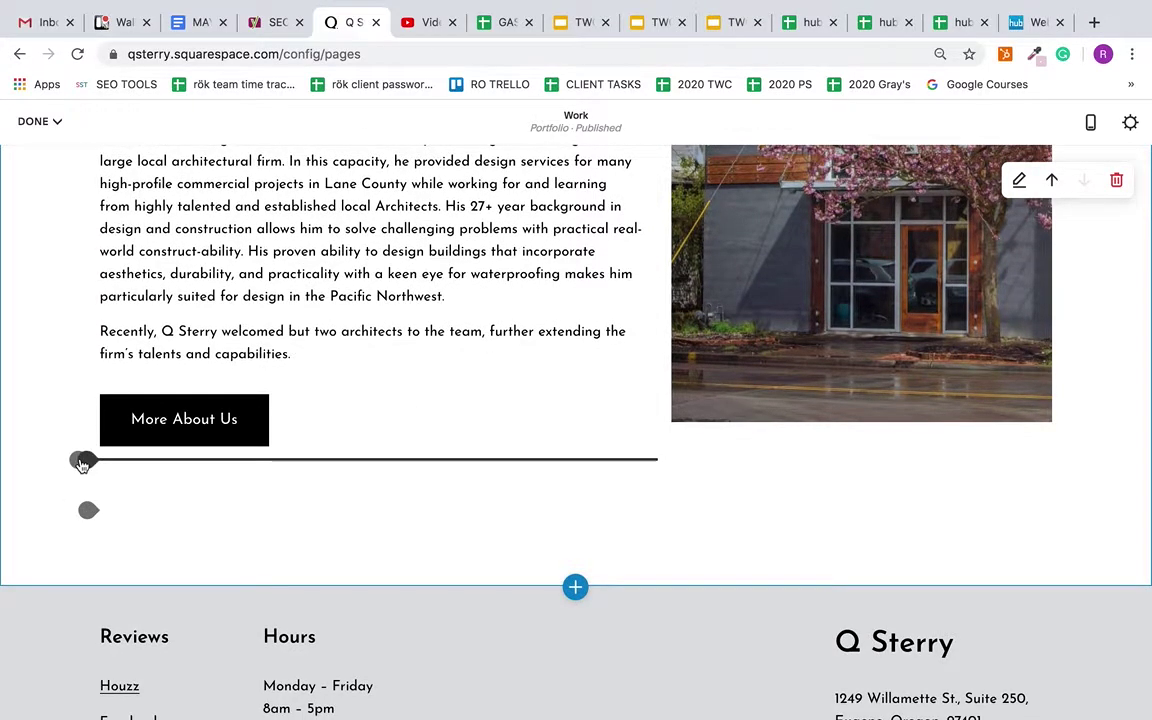
pyautogui.click(86, 462)
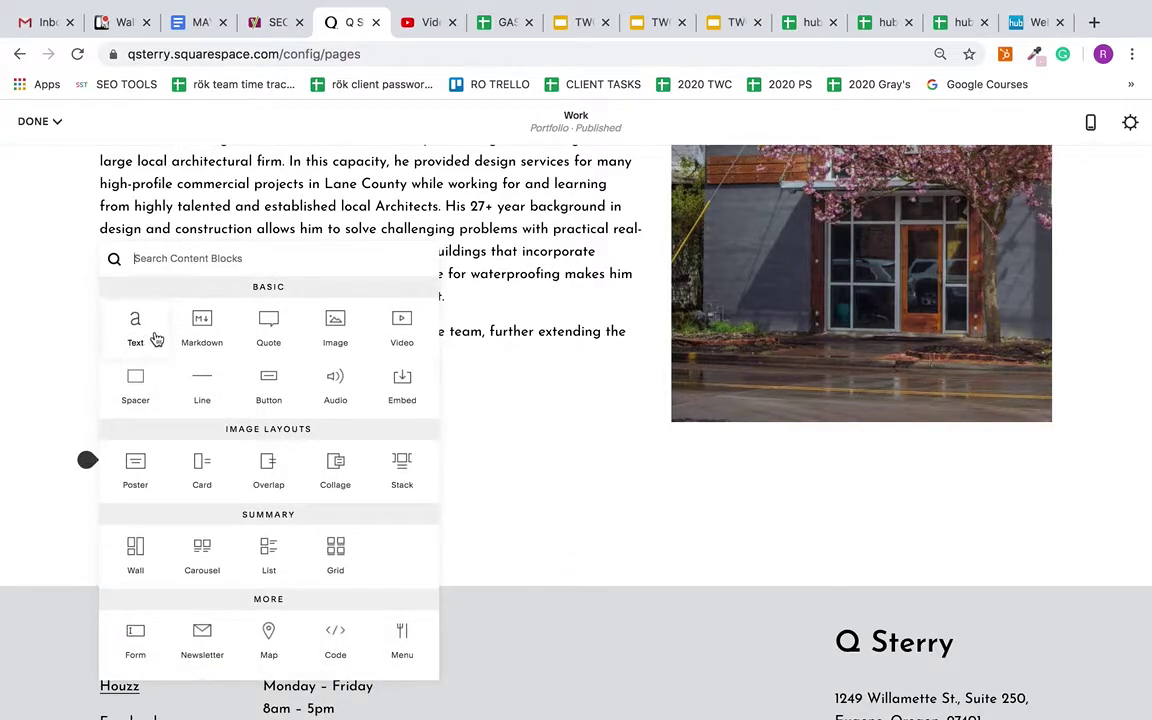
pyautogui.click(270, 326)
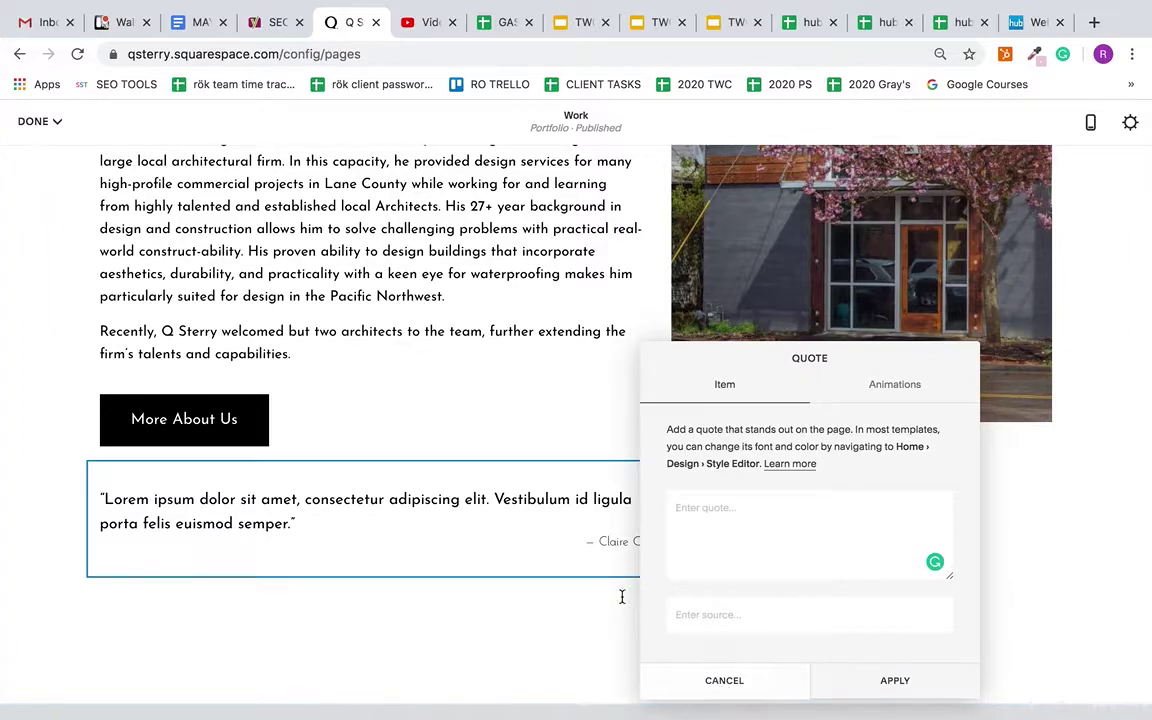
pyautogui.click(730, 684)
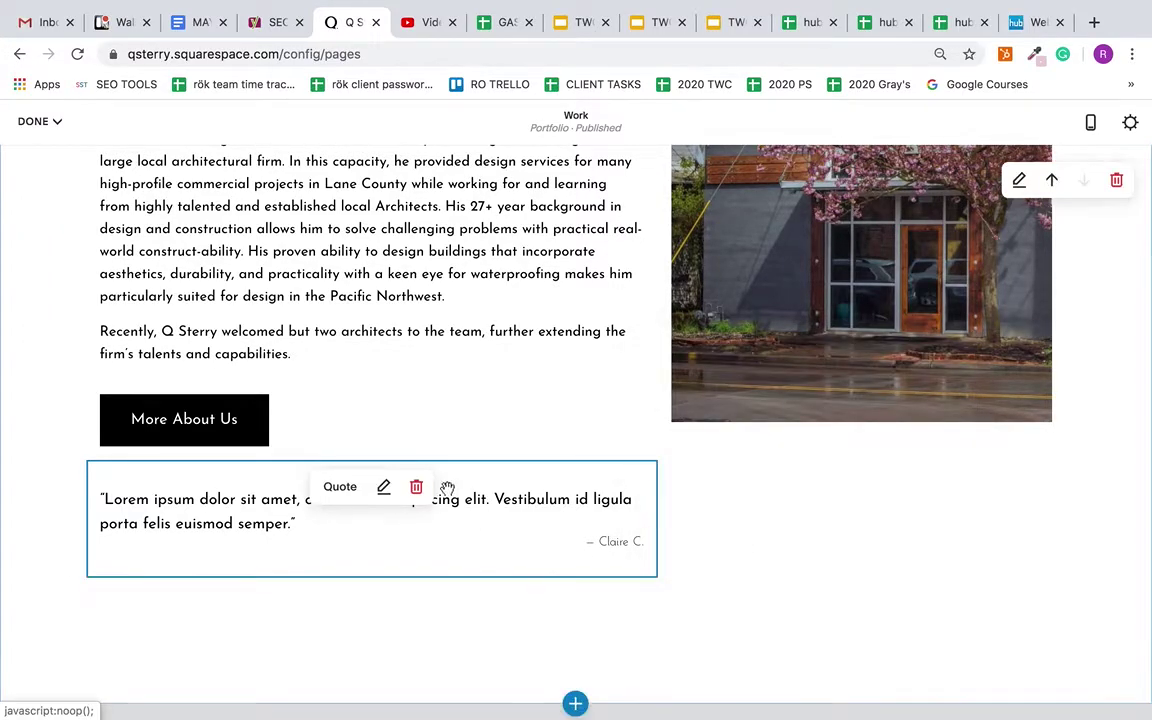
# Step: Insert a Collage image block directly beneath the quote block
pyautogui.click(88, 578)
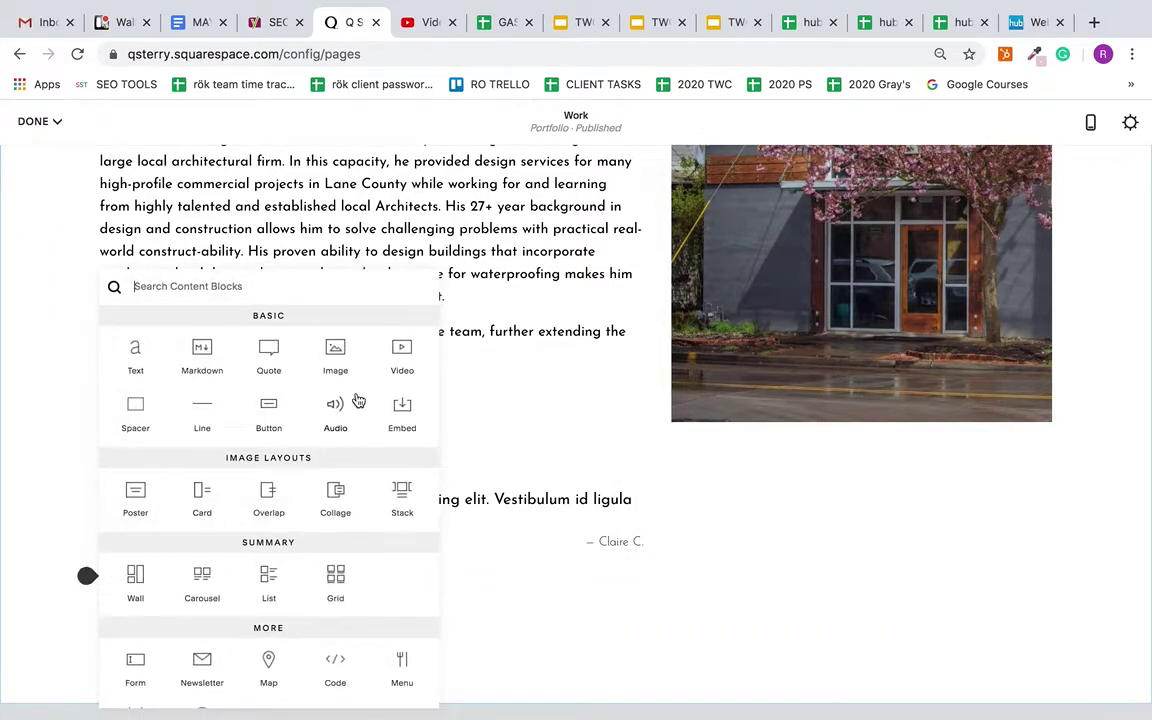
pyautogui.scroll(-3, 358, 400)
pyautogui.scroll(2, 404, 329)
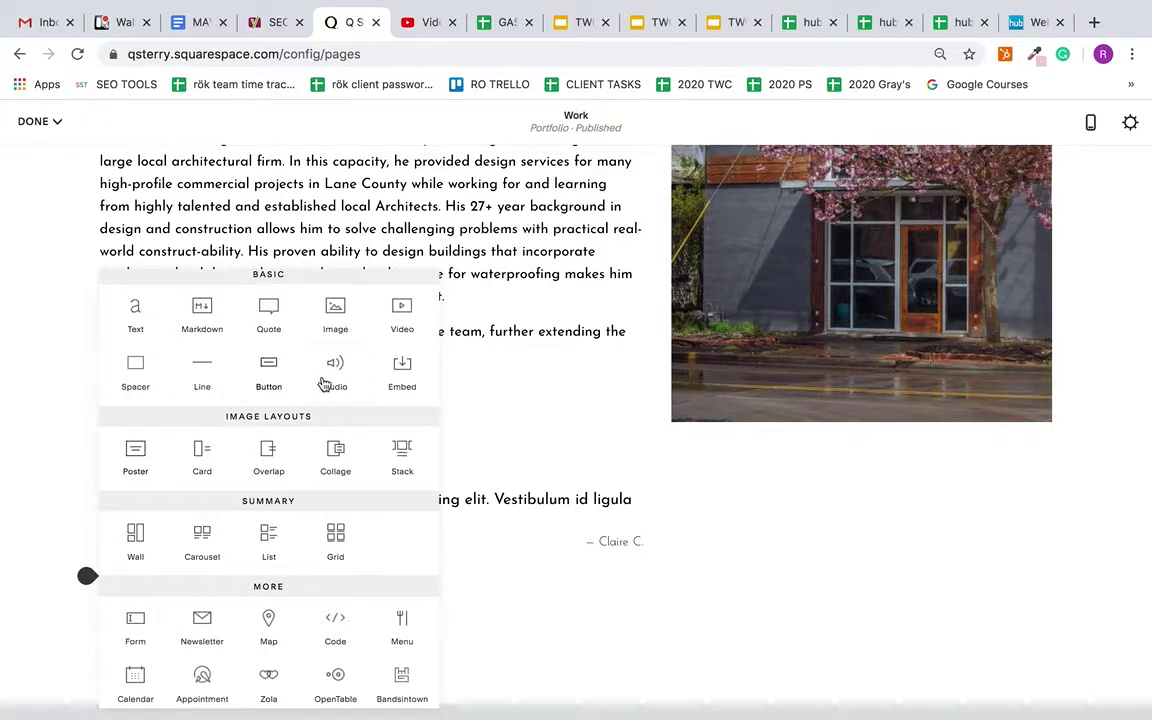
pyautogui.scroll(-1, 411, 388)
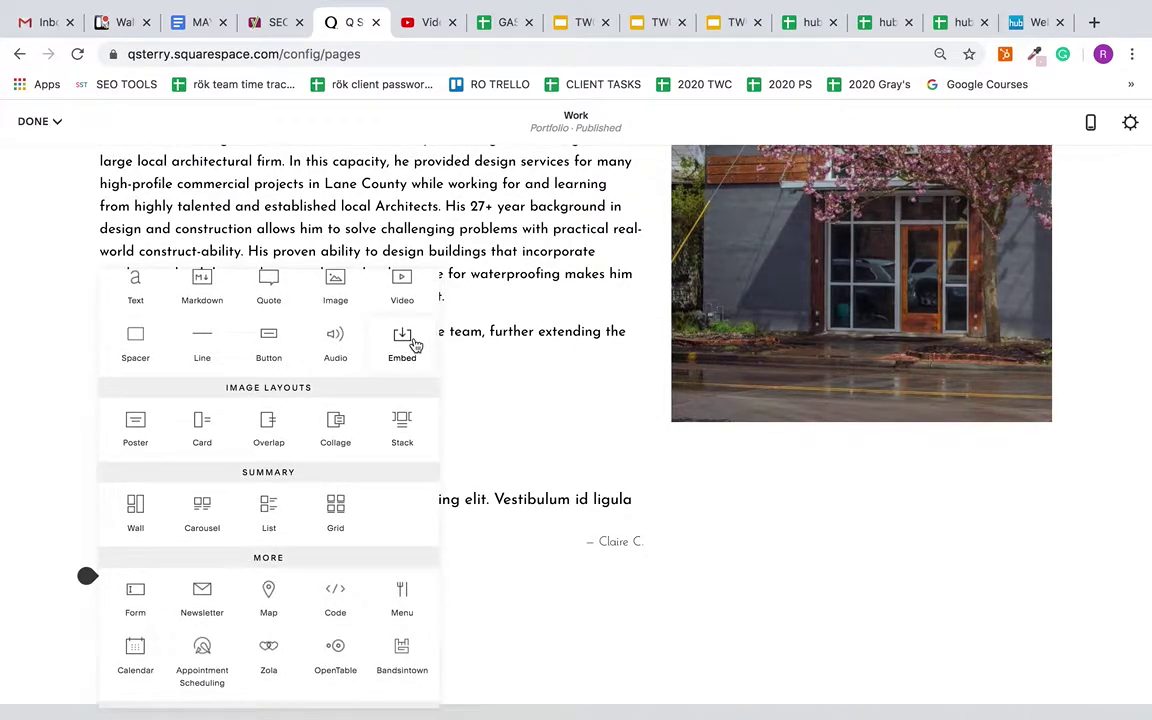
pyautogui.scroll(-2, 411, 342)
pyautogui.scroll(-1, 141, 392)
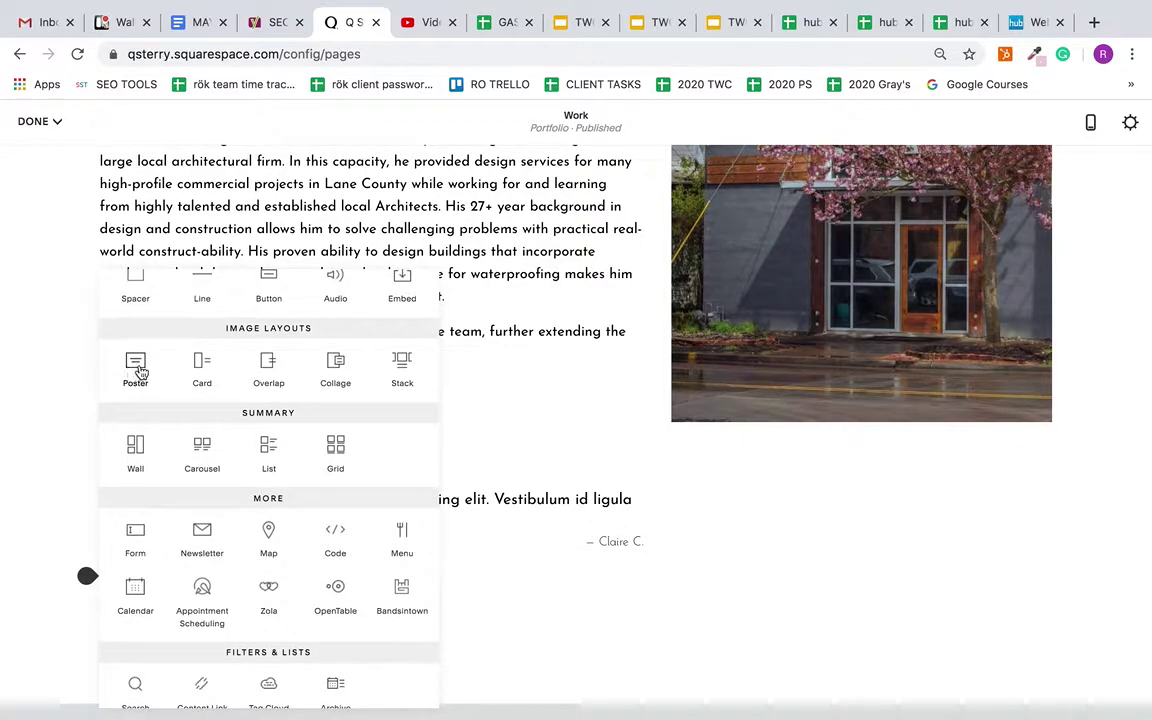
pyautogui.click(341, 375)
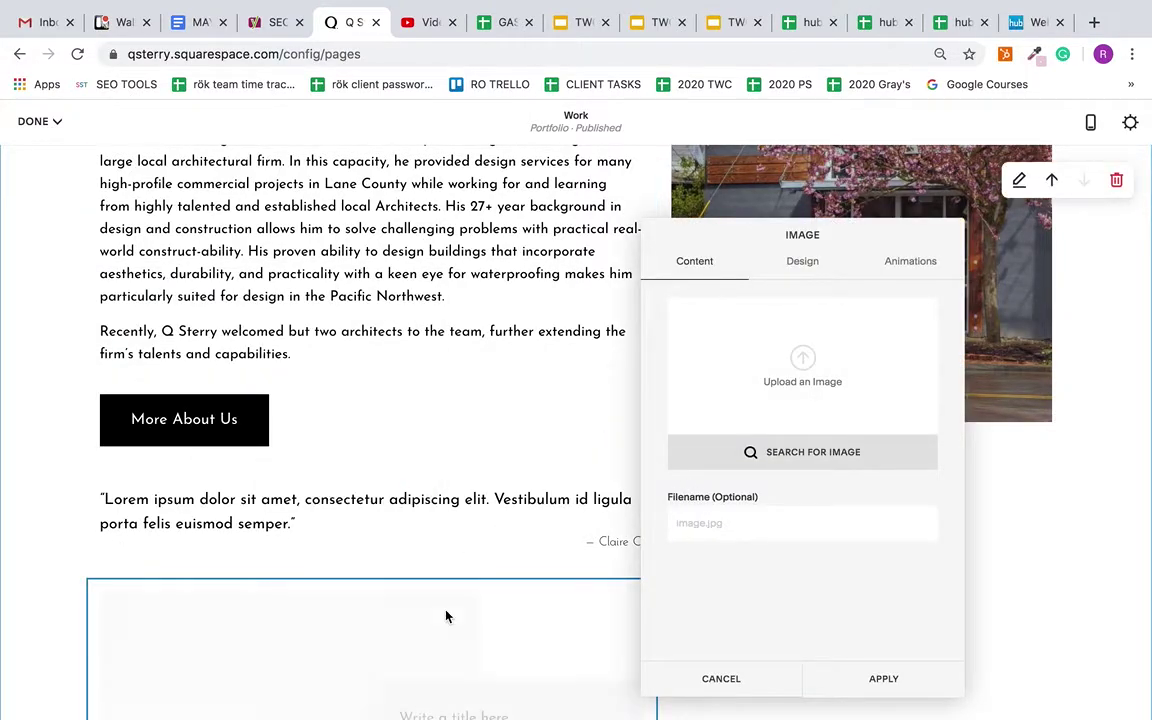
# Step: Enter TEST as the collage block's title and Test as its subtitle
pyautogui.scroll(-2, 449, 615)
pyautogui.click(429, 505)
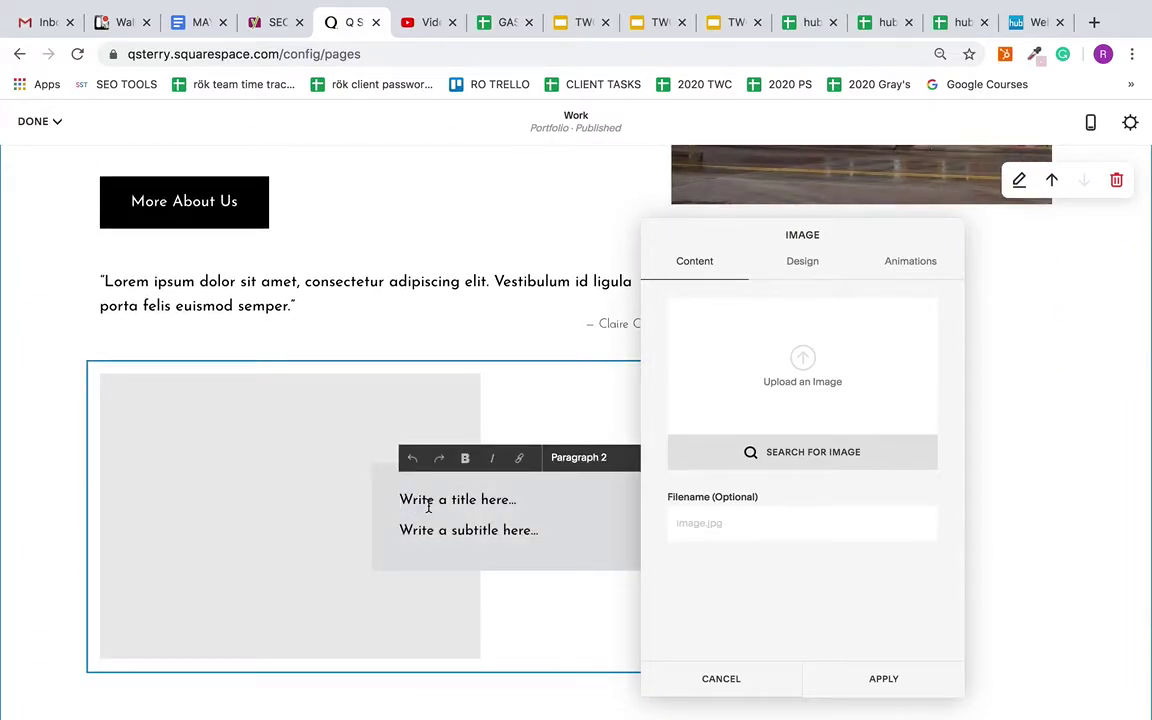
pyautogui.write('TEST')
pyautogui.click(437, 524)
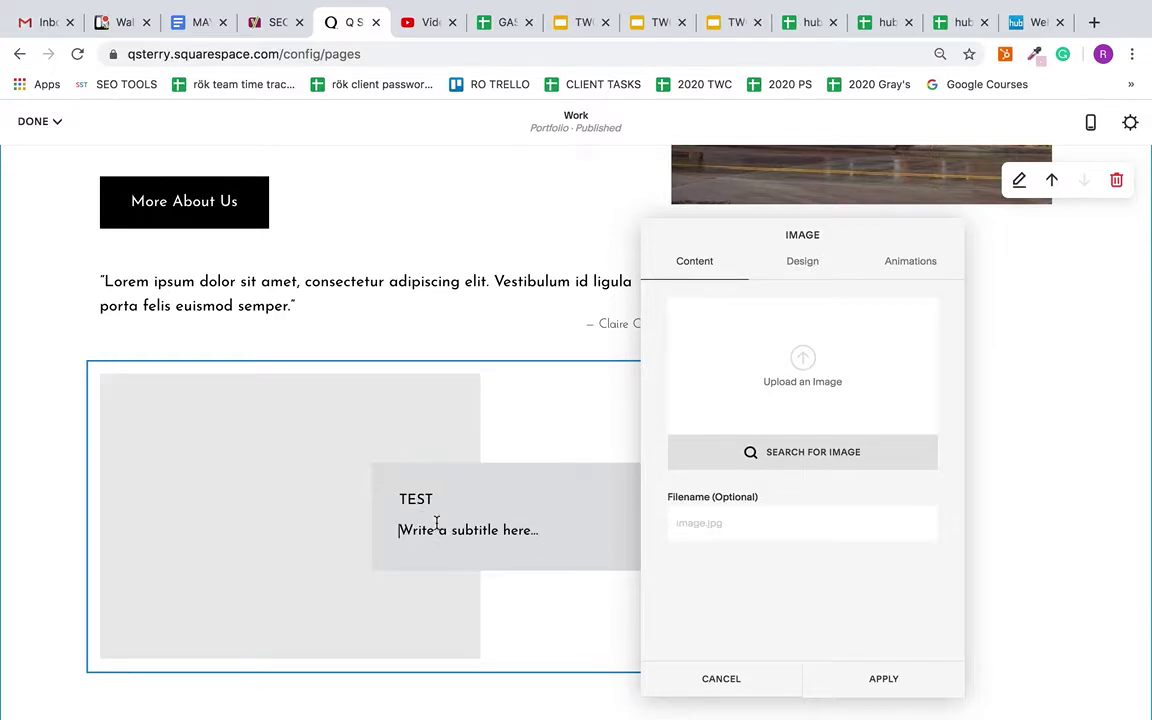
pyautogui.write('Test')
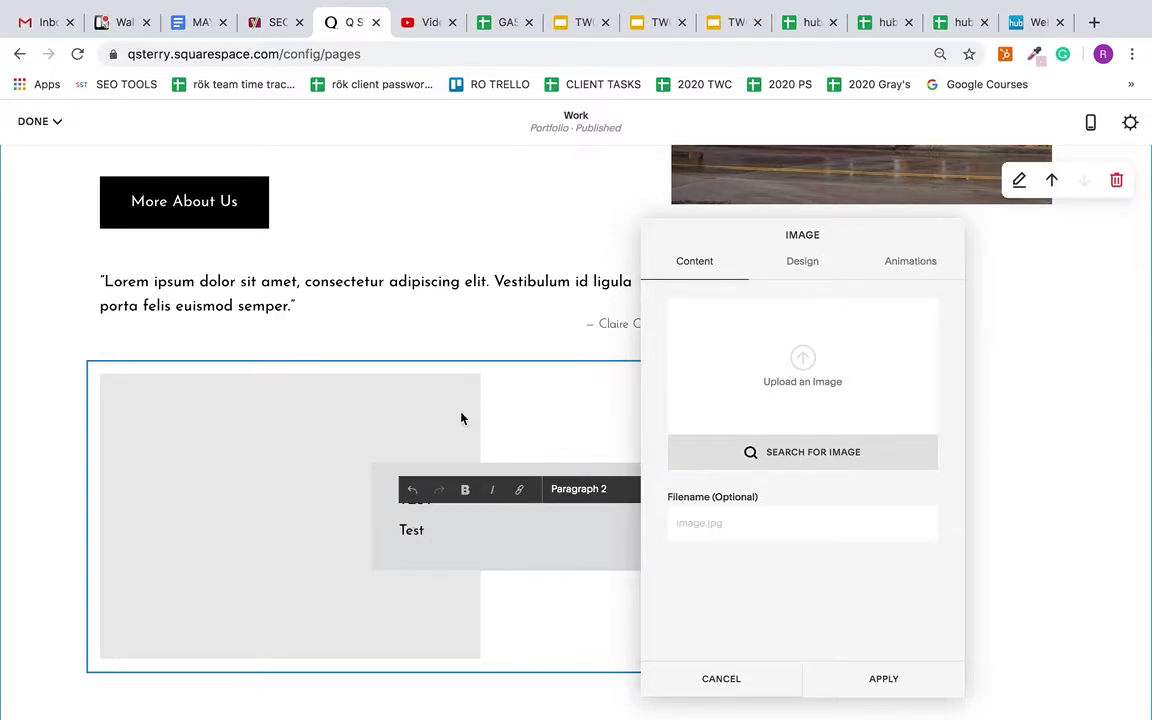
pyautogui.click(402, 401)
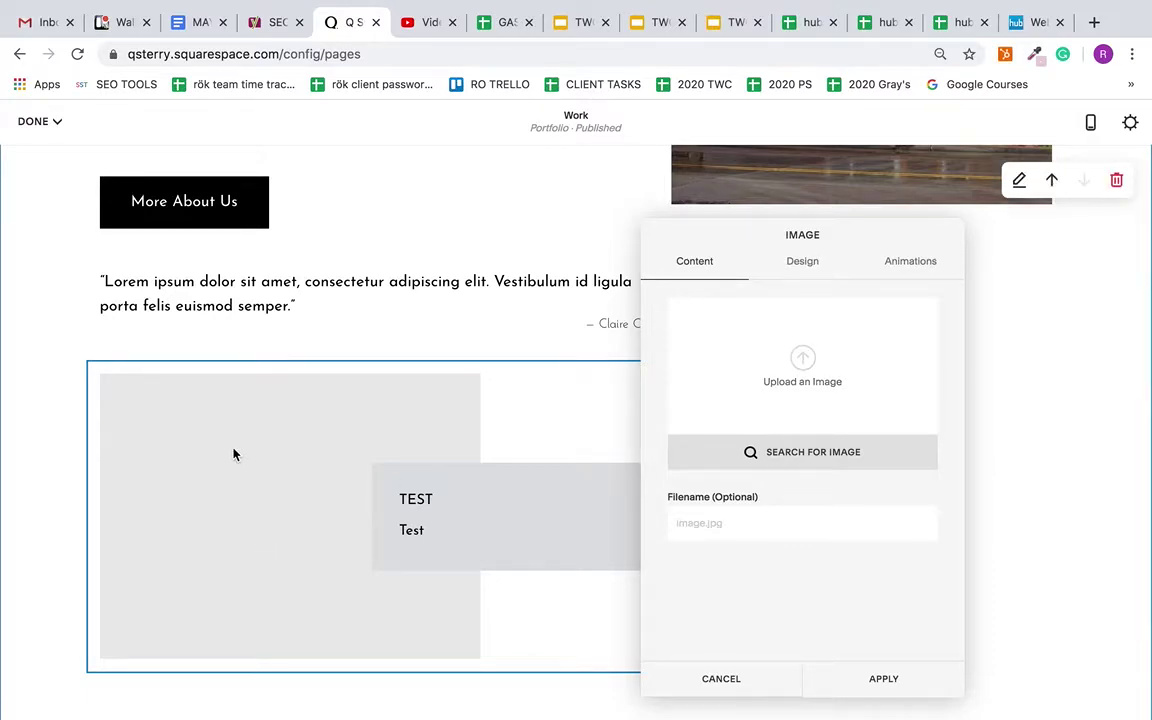
# Step: Try the Inline, Poster, Card, Overlap, Collage and Stack layouts in turn on the new image block, ending on Stack
pyautogui.click(815, 270)
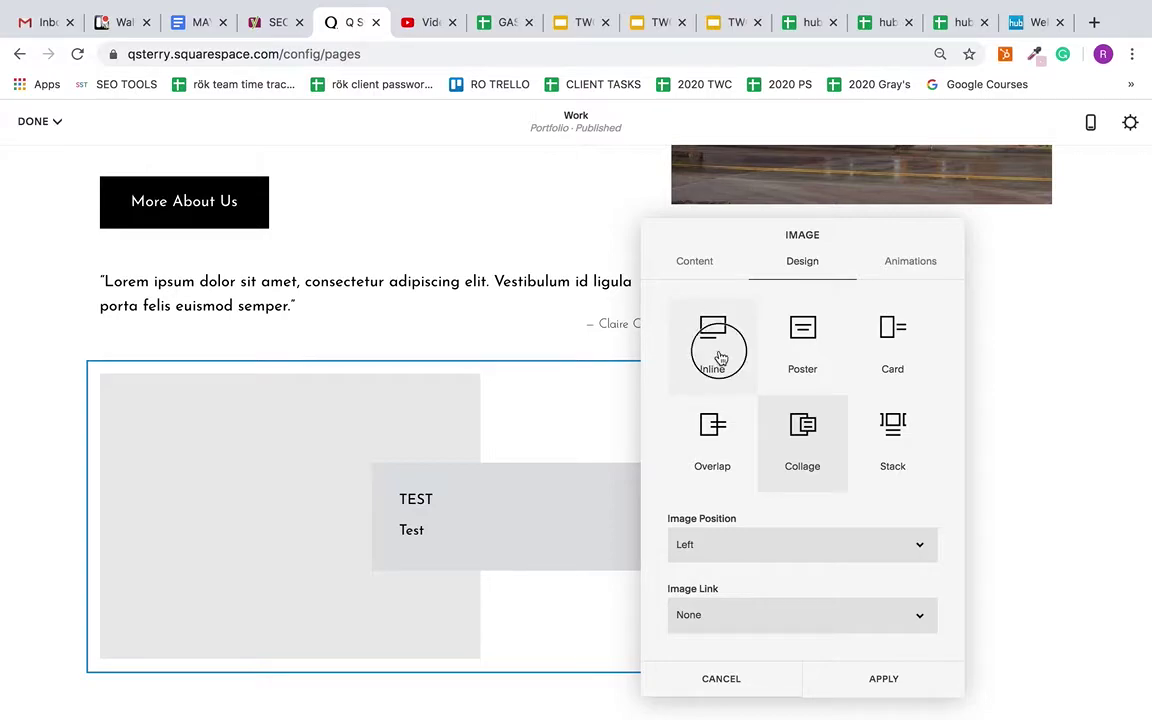
pyautogui.click(717, 355)
pyautogui.scroll(-3, 530, 481)
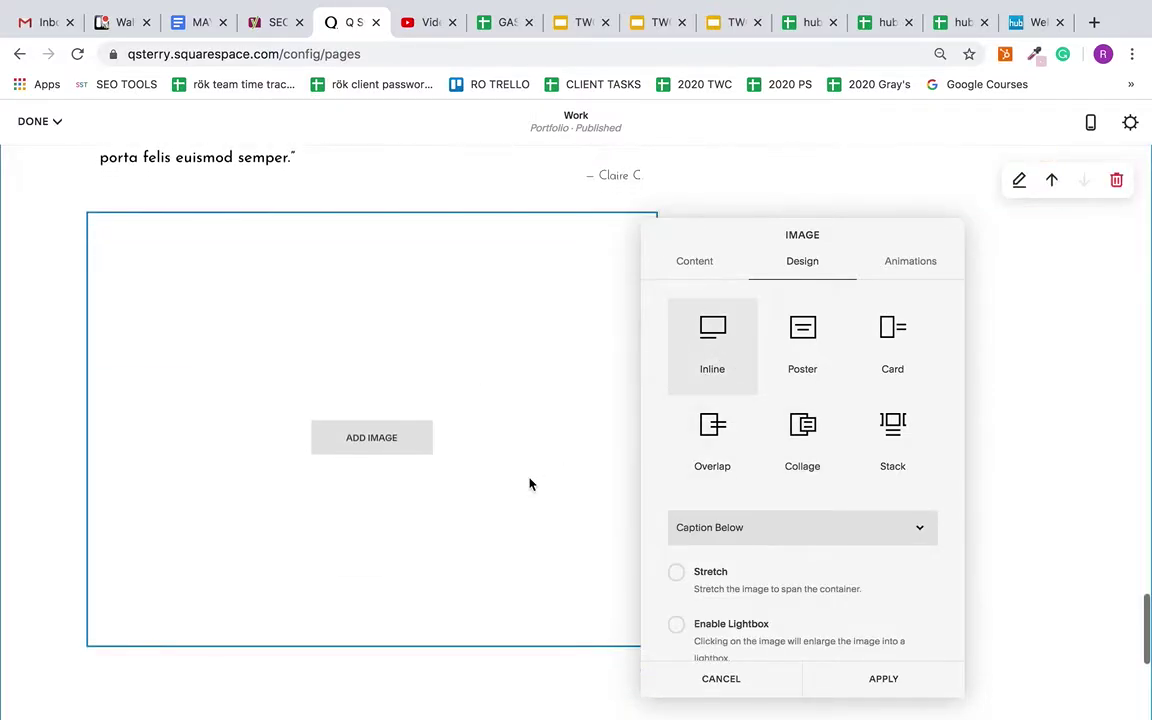
pyautogui.click(791, 333)
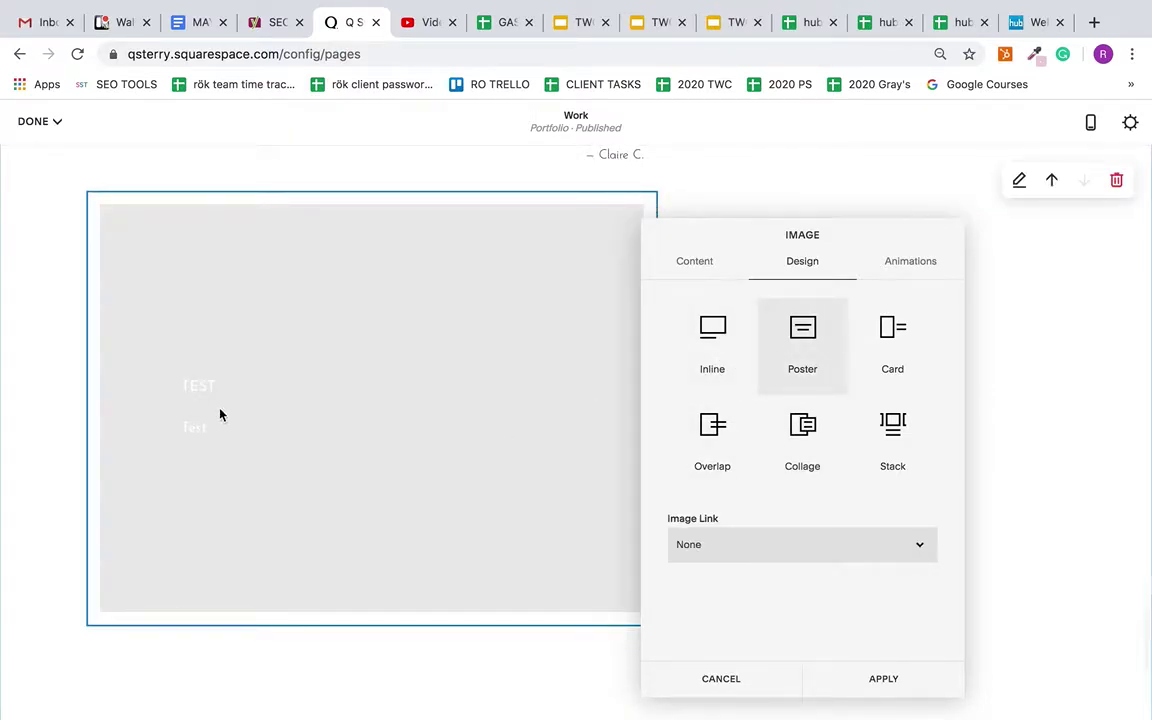
pyautogui.click(888, 340)
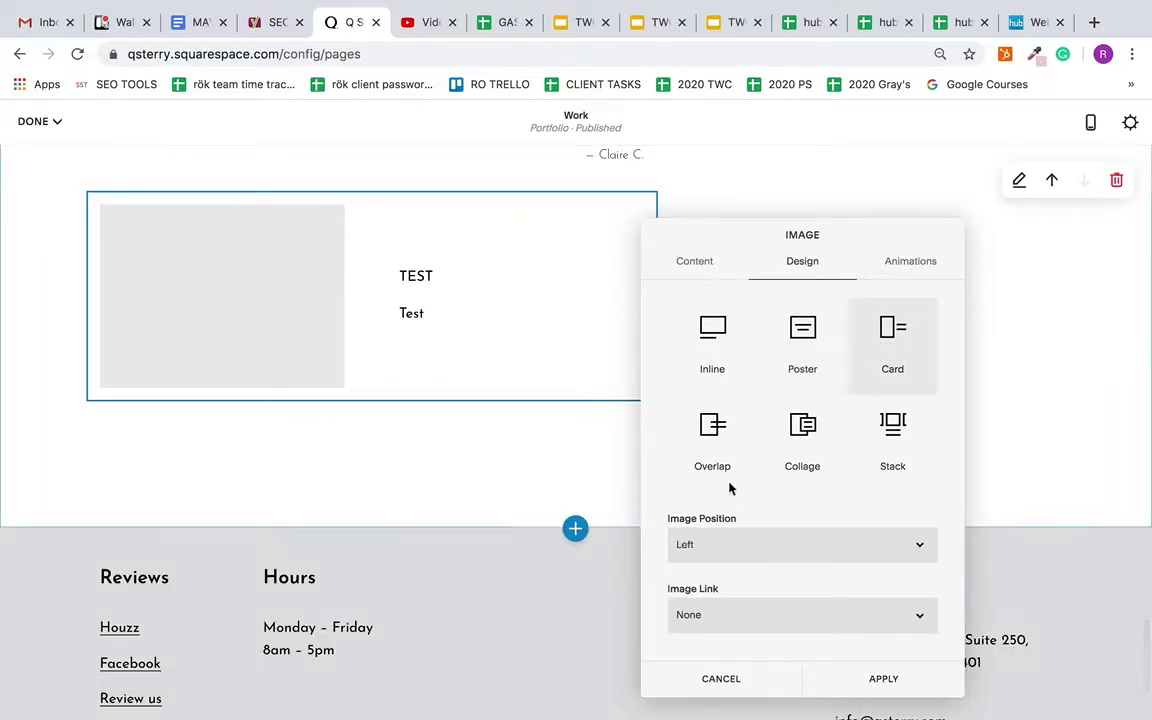
pyautogui.click(732, 432)
pyautogui.click(805, 438)
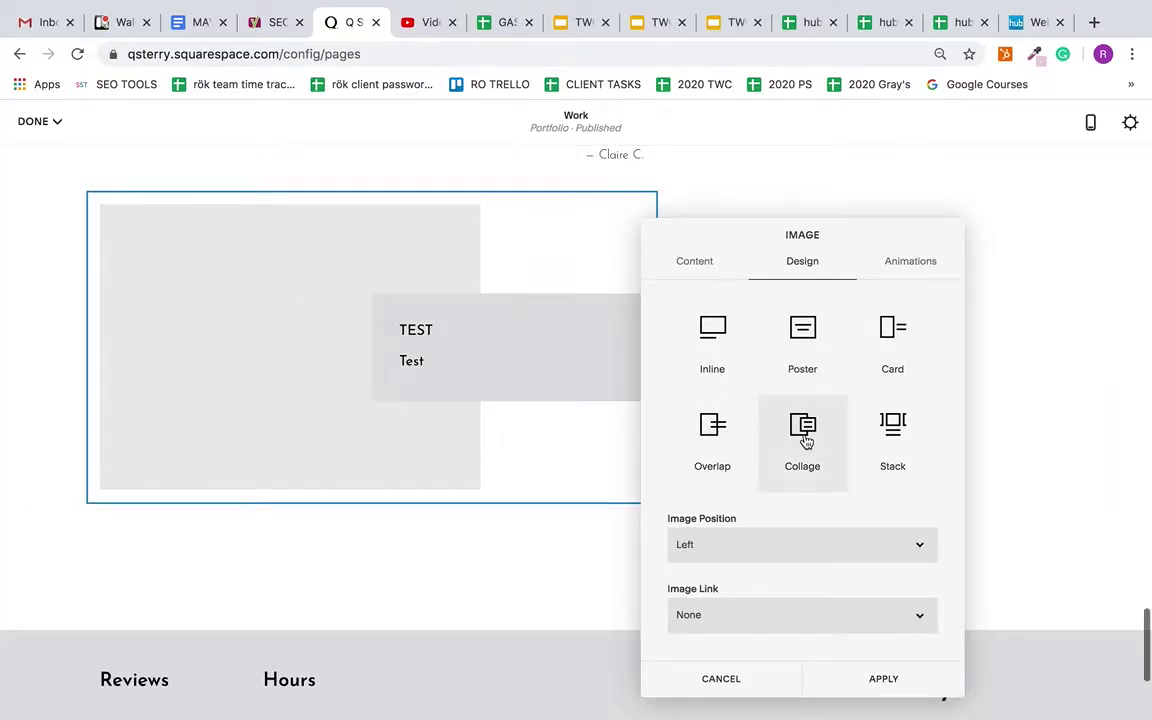
pyautogui.click(884, 443)
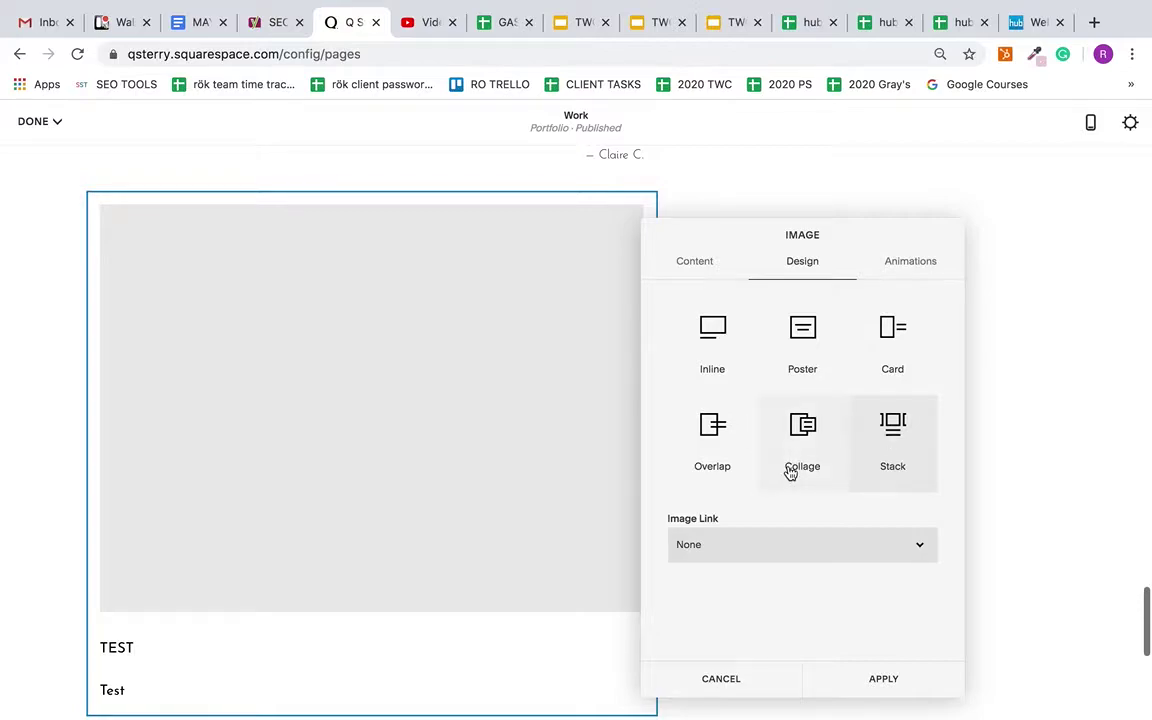
pyautogui.click(764, 549)
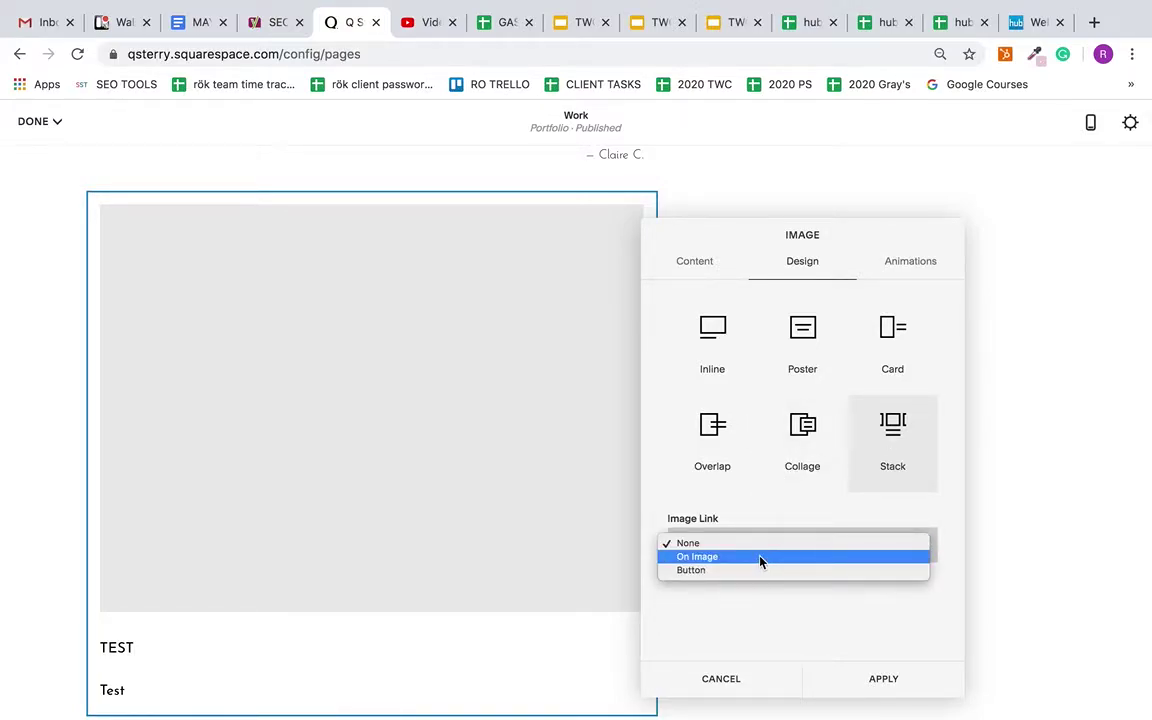
pyautogui.click(756, 572)
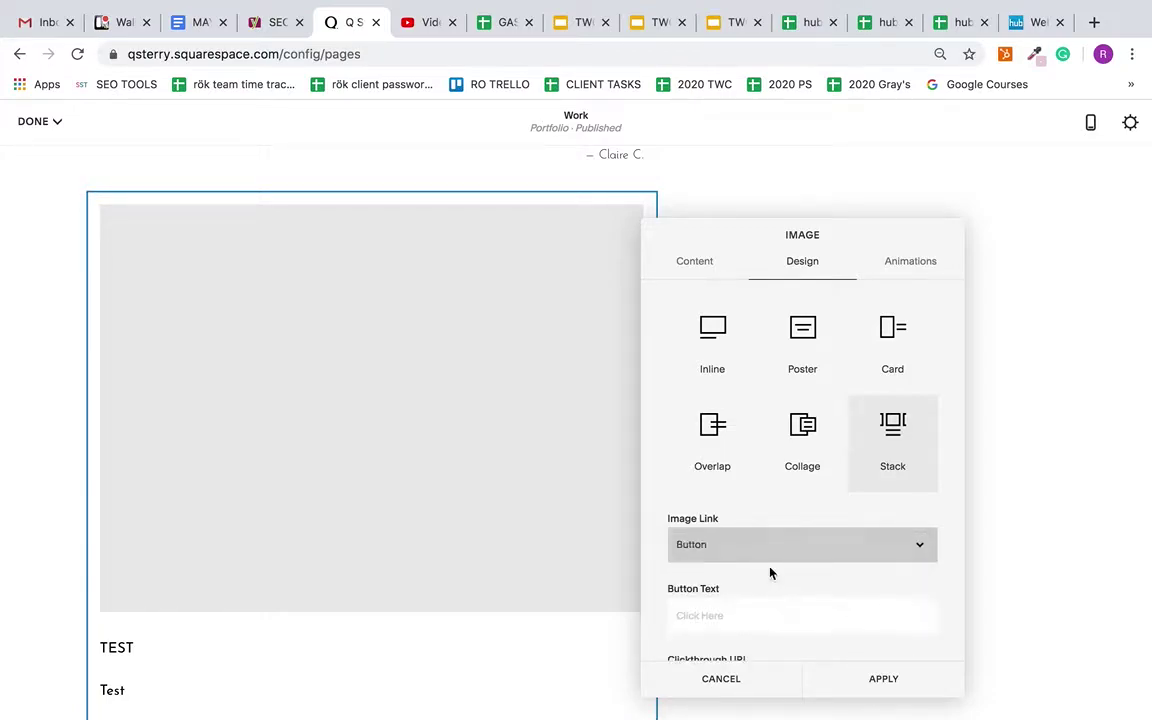
pyautogui.click(789, 616)
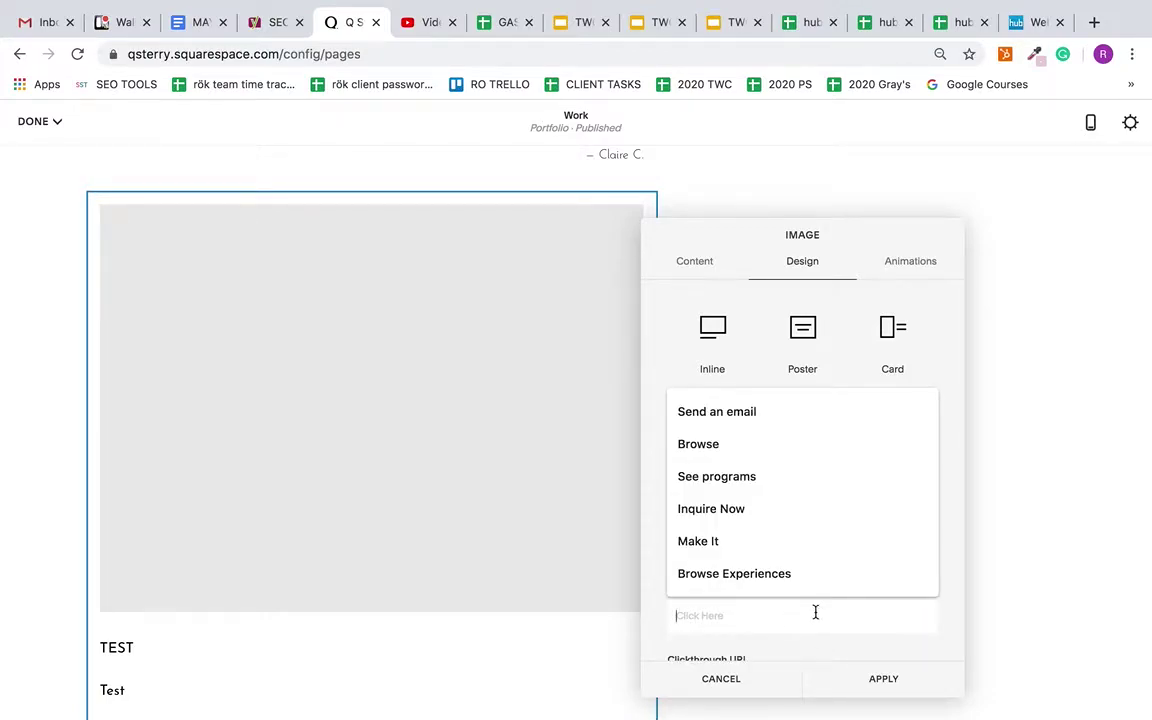
pyautogui.click(1034, 22)
pyautogui.click(912, 54)
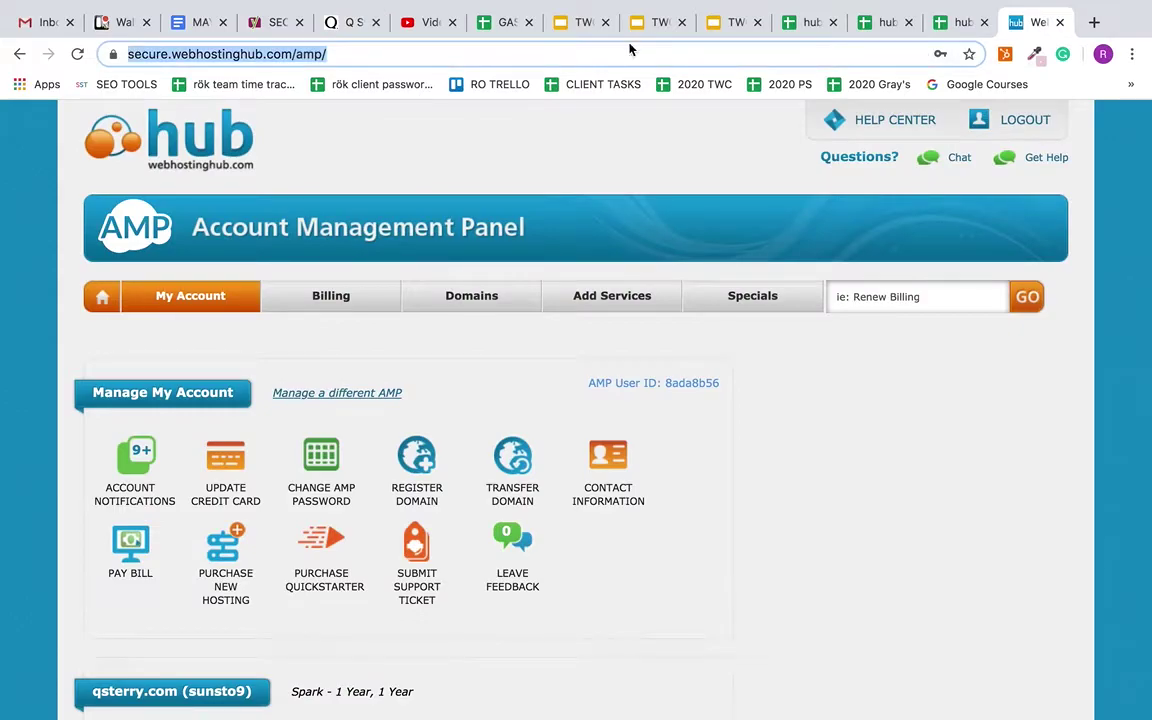
pyautogui.hotkey('ctrl', 'c')
pyautogui.click(352, 22)
pyautogui.click(712, 612)
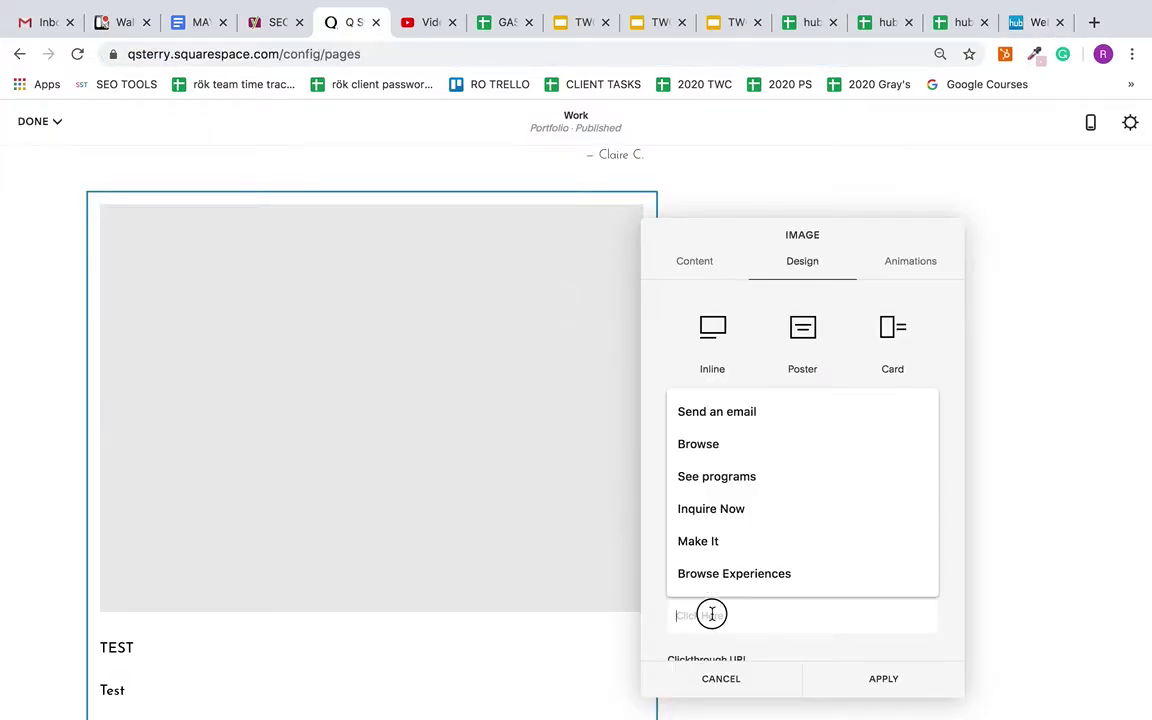
pyautogui.hotkey('ctrl', 'v')
pyautogui.scroll(-2, 805, 587)
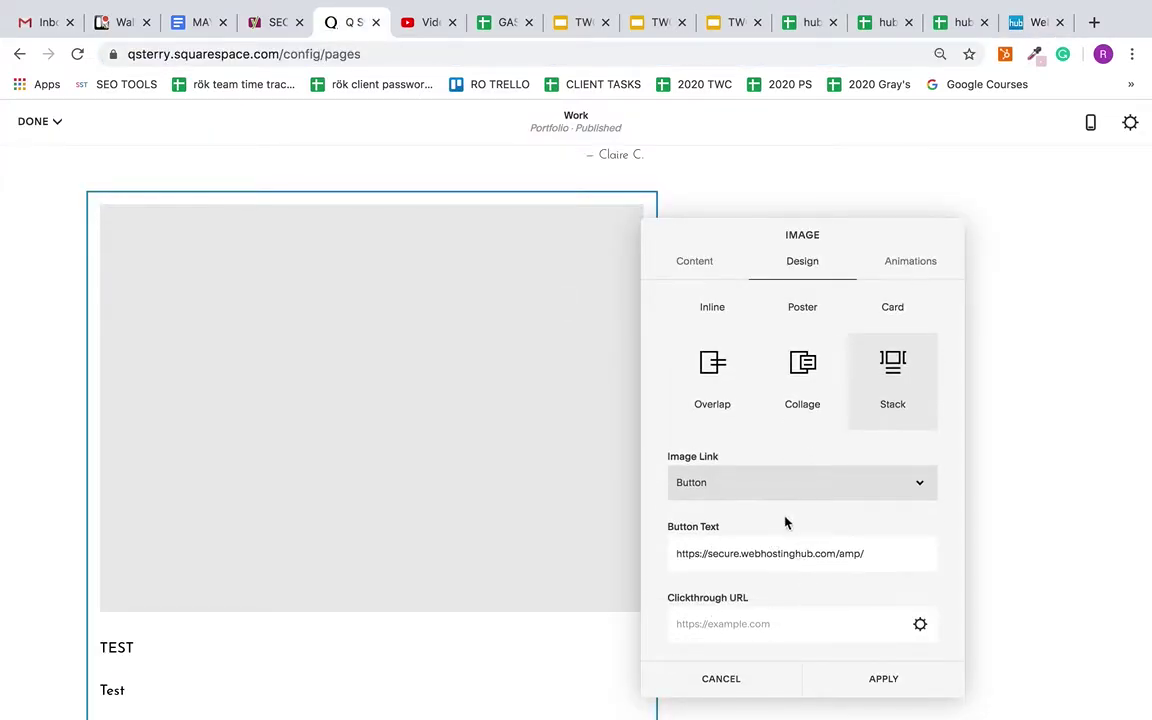
pyautogui.click(694, 482)
pyautogui.click(759, 434)
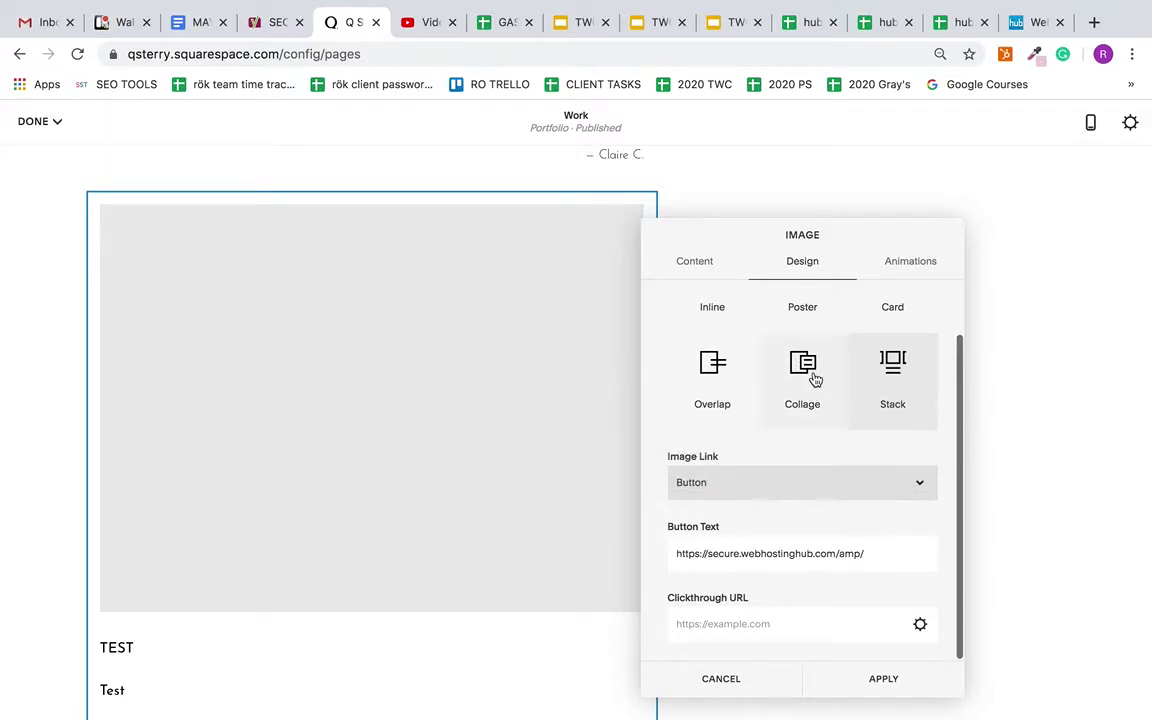
# Step: Switch the image block's layout to Collage, followed by Overlap
pyautogui.click(805, 380)
pyautogui.scroll(2, 789, 524)
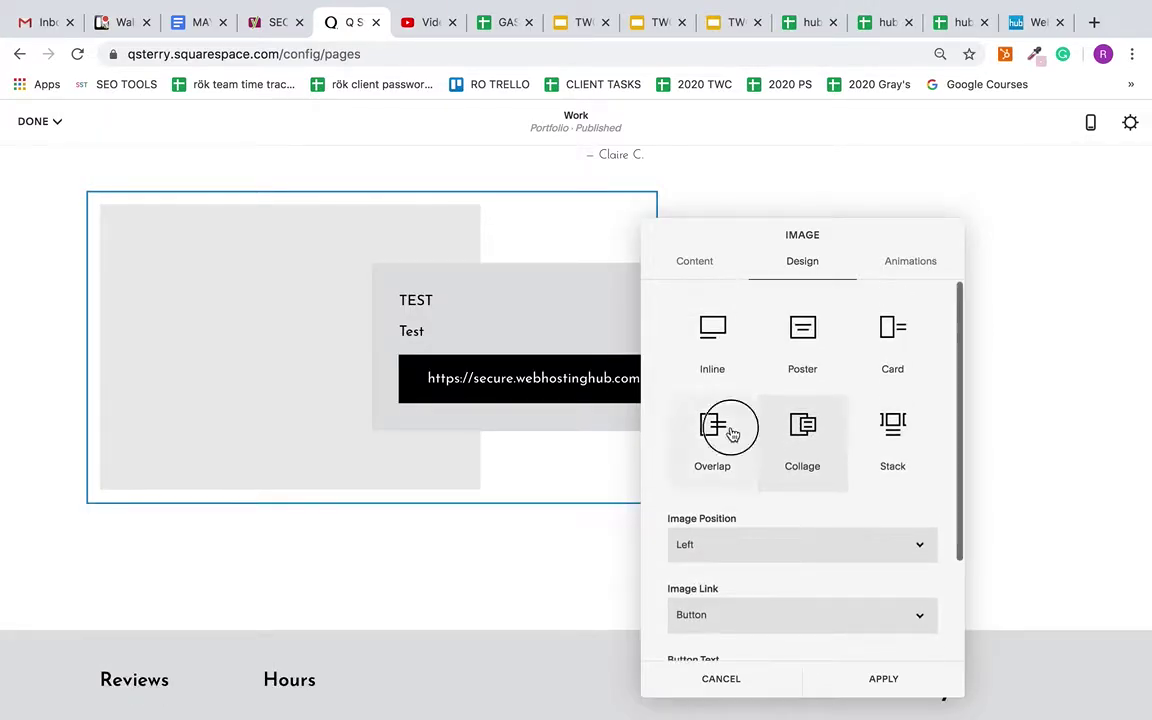
pyautogui.click(722, 424)
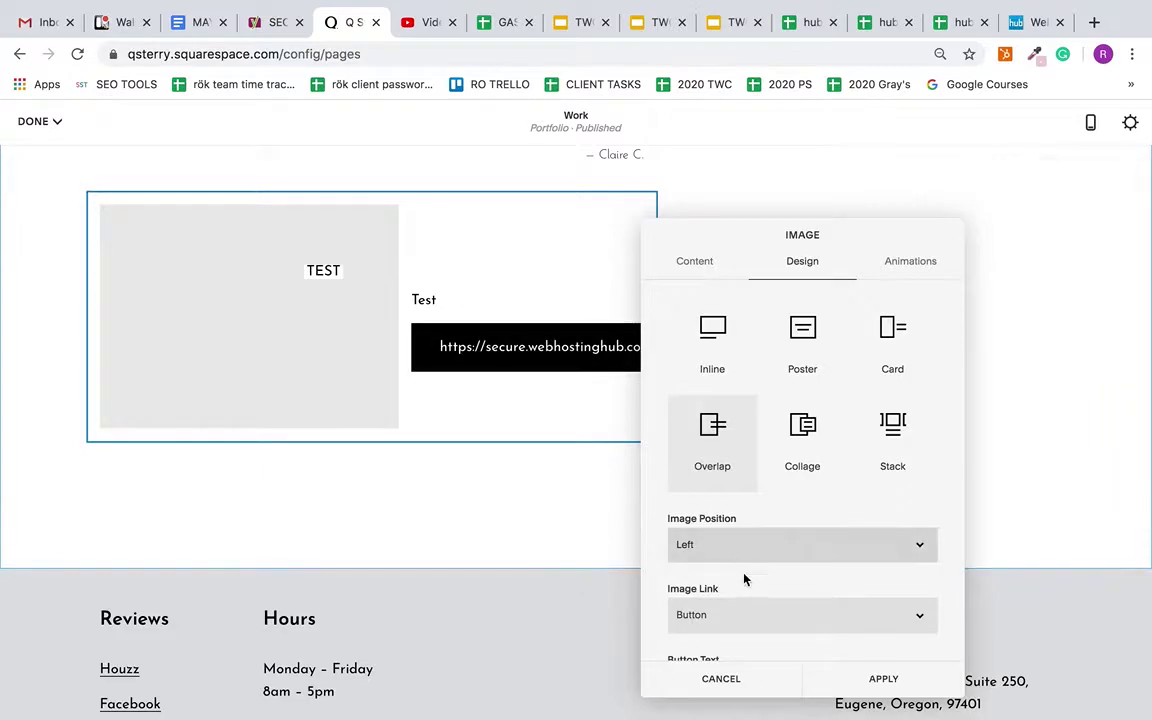
# Step: Remove the web address from the button text, paste it as the clickthrough URL, and set the button text to Learn More
pyautogui.scroll(-2, 745, 580)
pyautogui.tripleClick(777, 580)
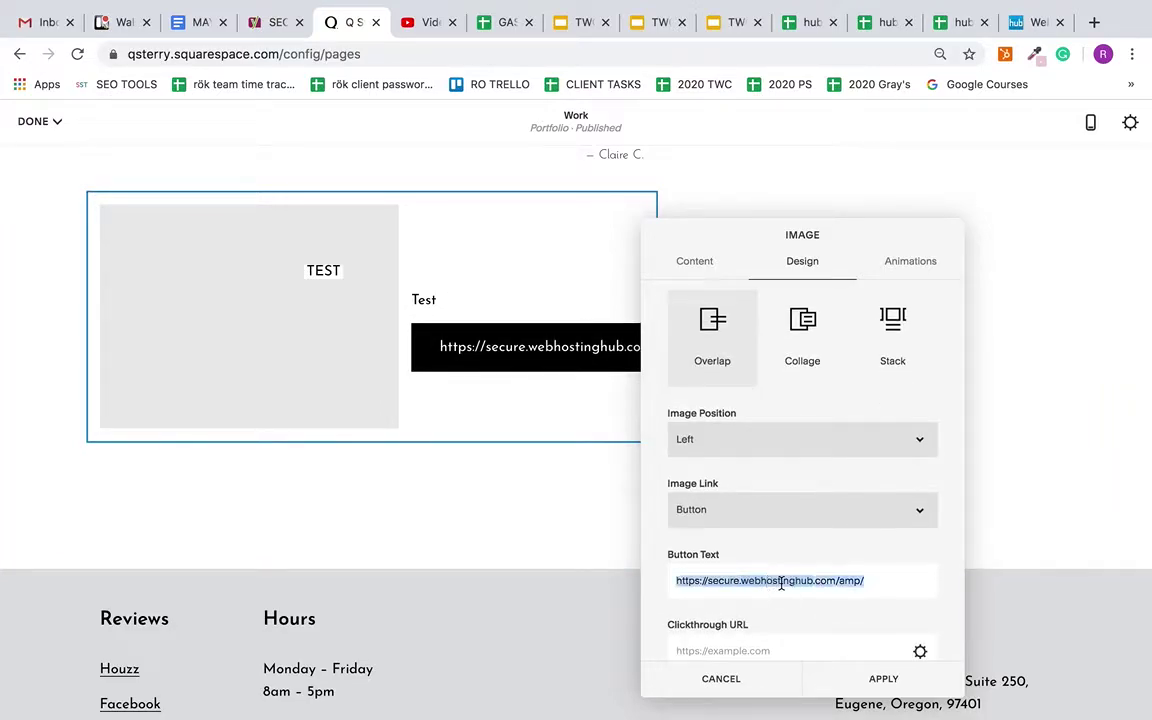
pyautogui.press('BackSpace')
pyautogui.press('super+v')
pyautogui.click(750, 580)
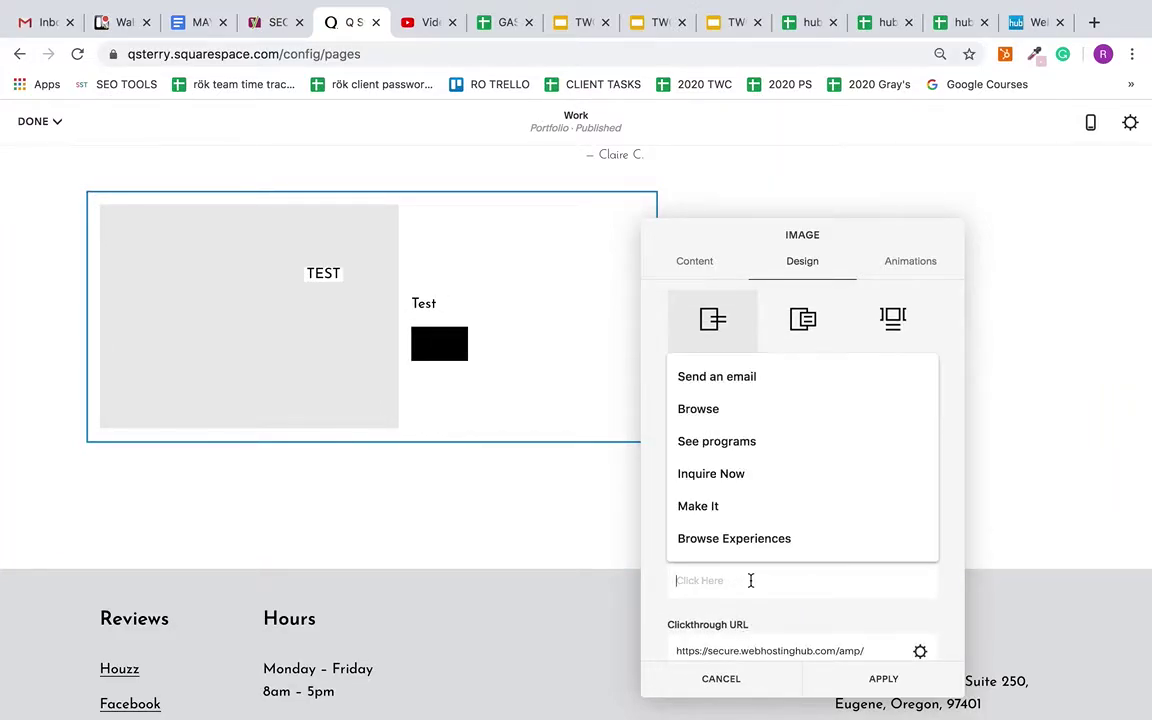
pyautogui.write('Learn More')
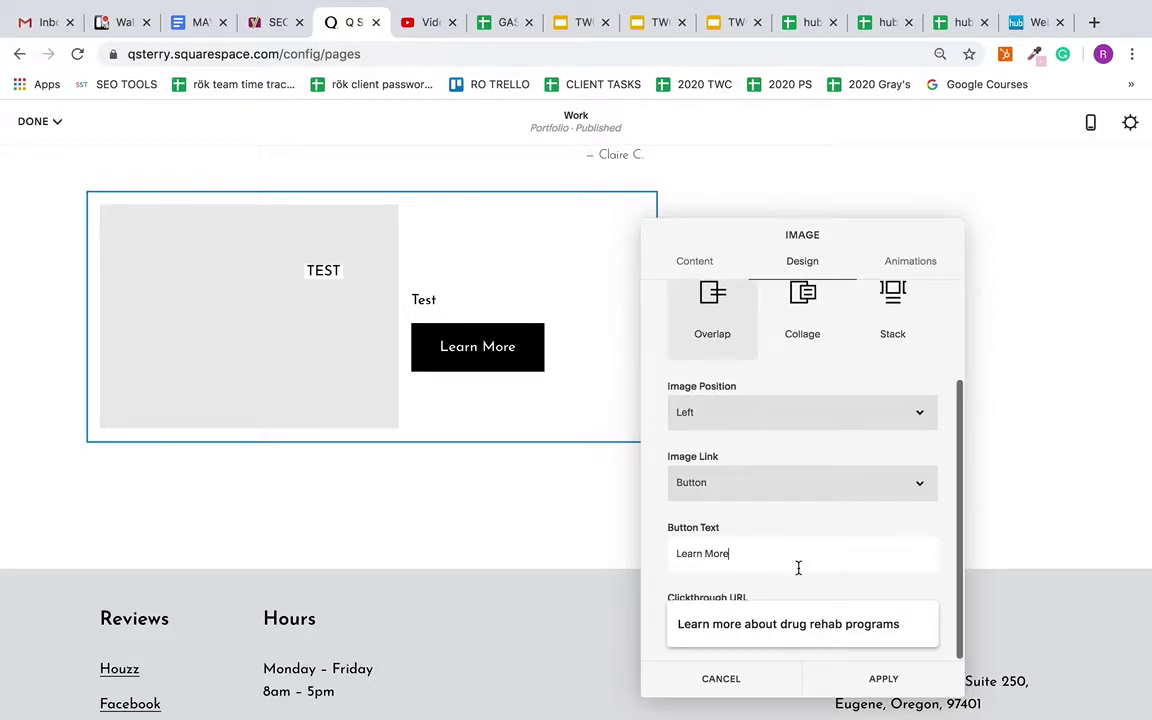
pyautogui.scroll(2, 798, 568)
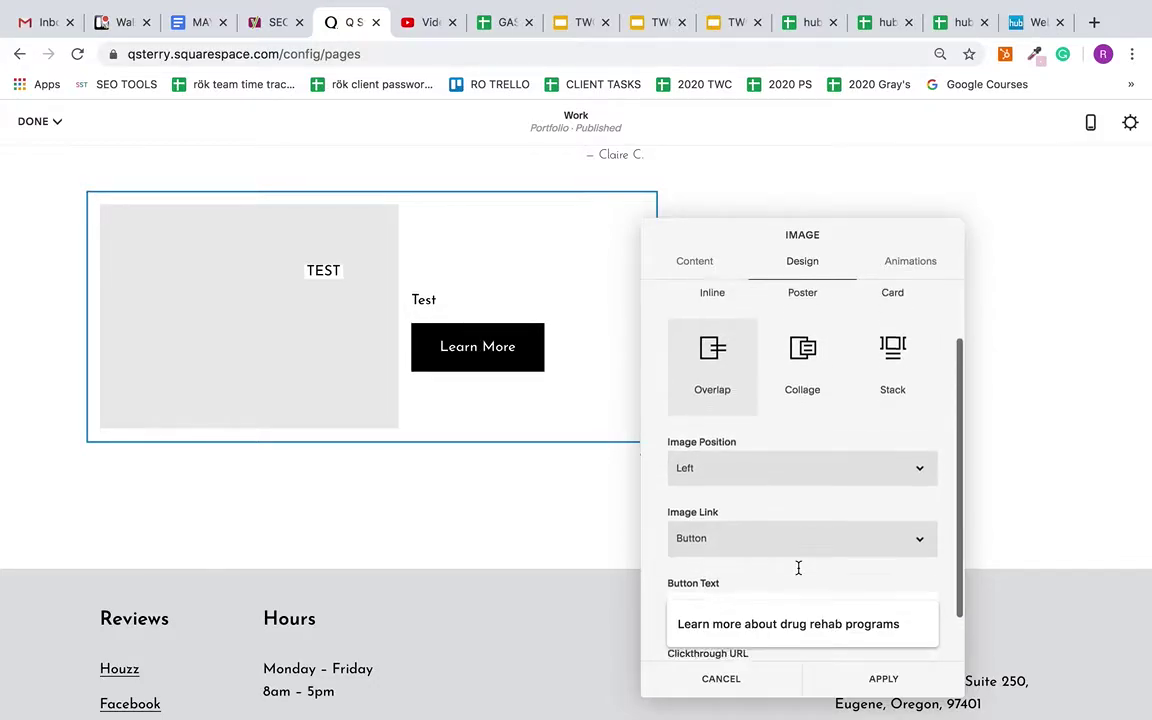
pyautogui.click(775, 490)
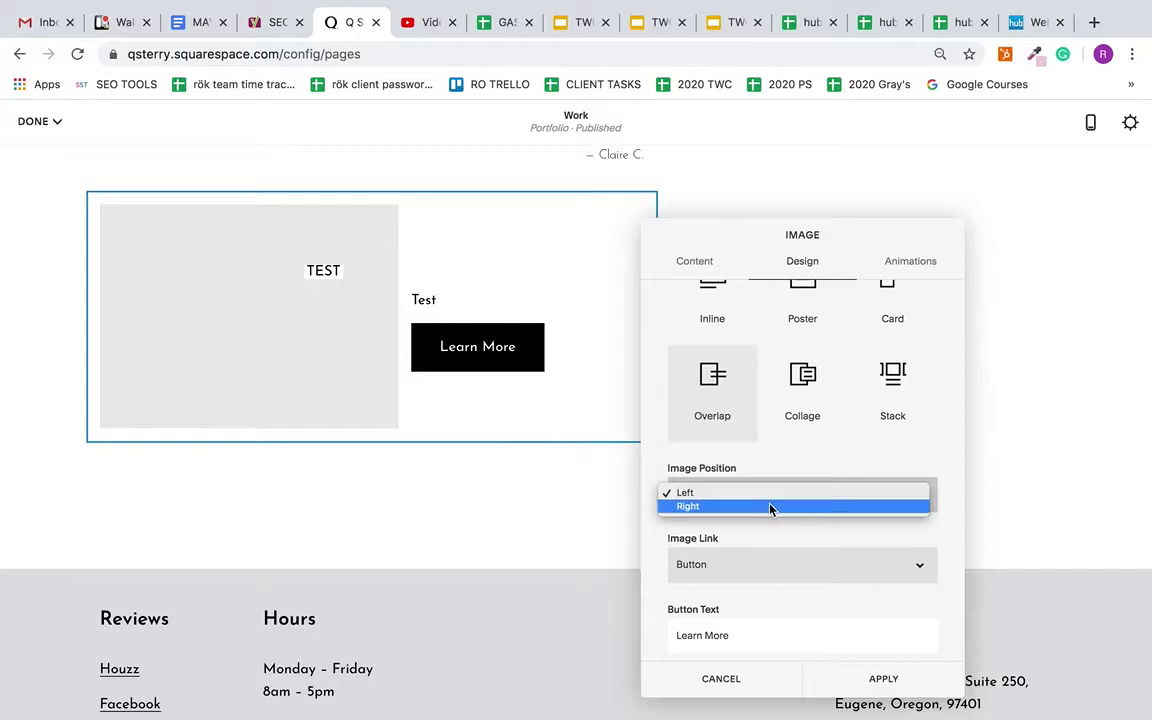
pyautogui.click(797, 566)
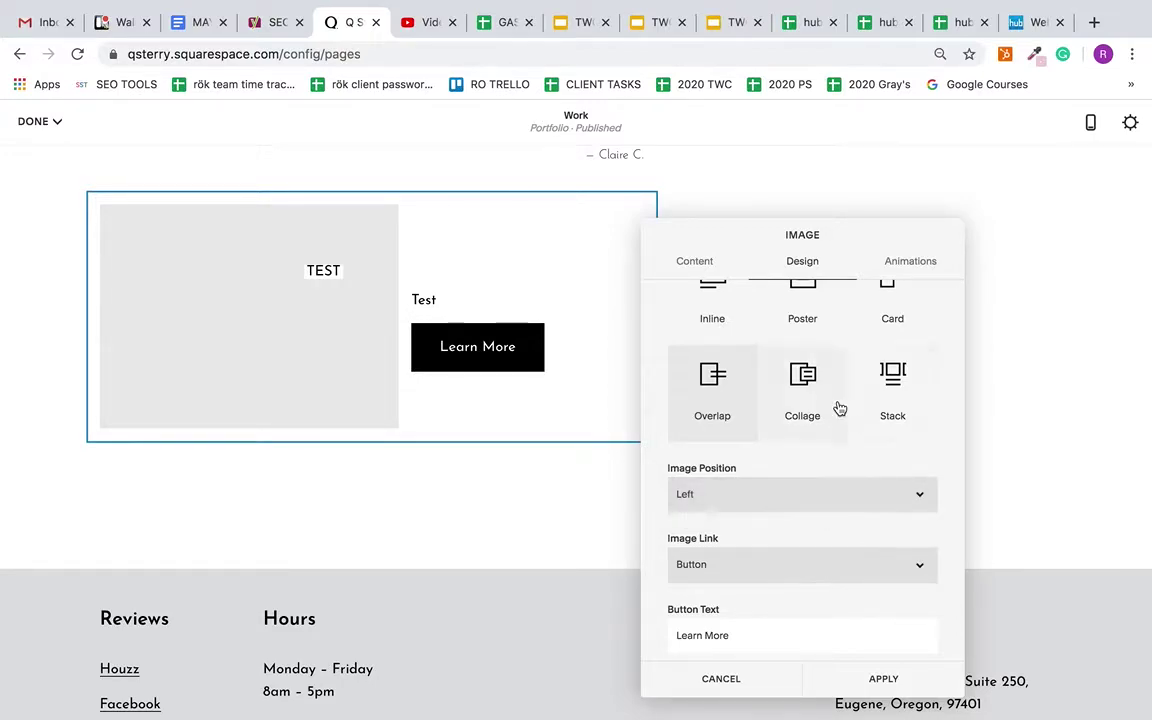
# Step: Change the image block's Image Link option to On Image
pyautogui.scroll(-2, 838, 406)
pyautogui.click(800, 481)
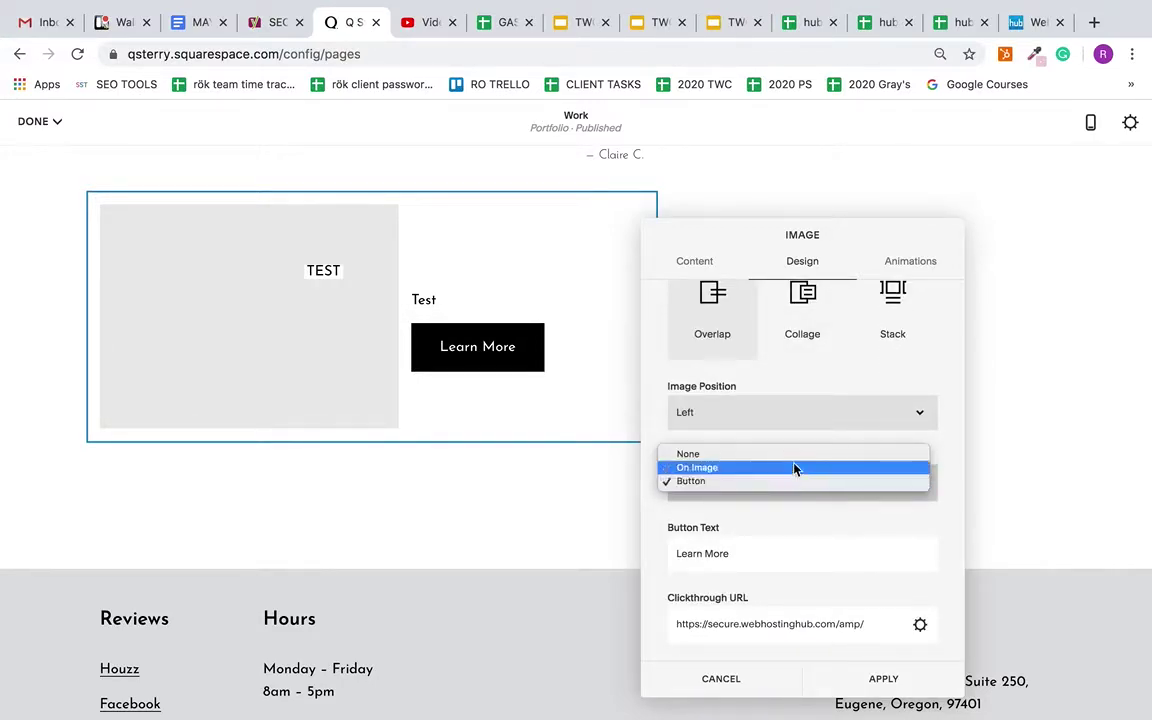
pyautogui.click(795, 468)
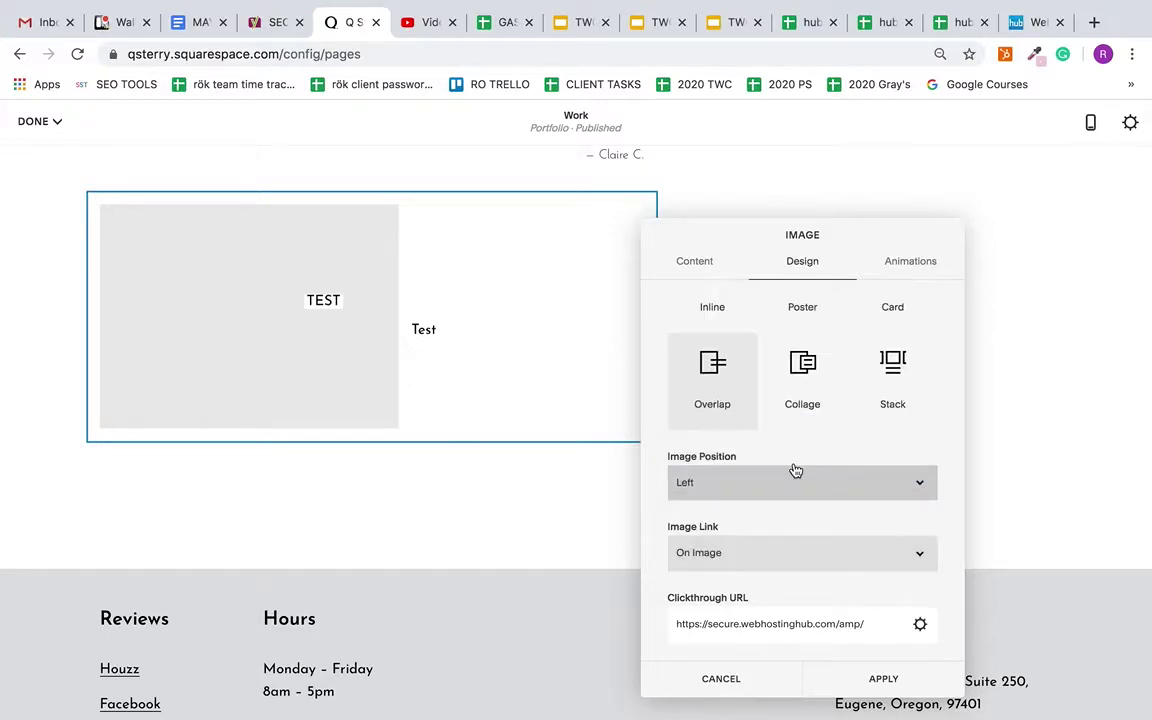
# Step: Change the image block's layout to Card and open its animation settings
pyautogui.scroll(2, 828, 424)
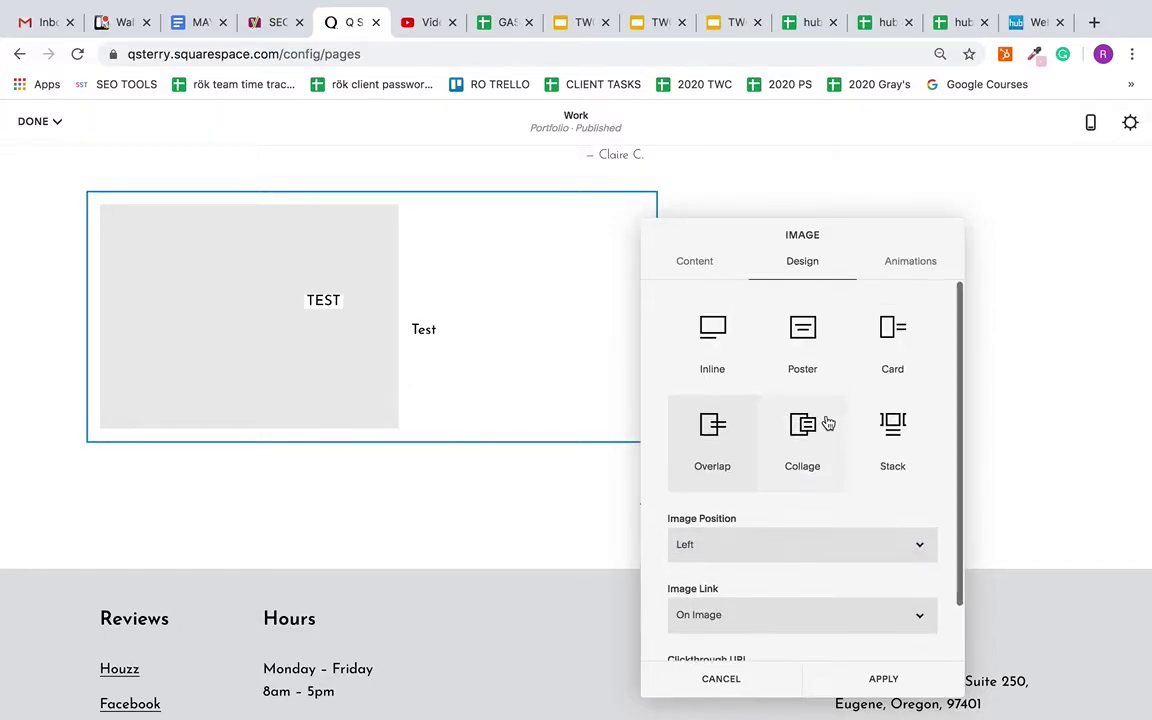
pyautogui.click(878, 348)
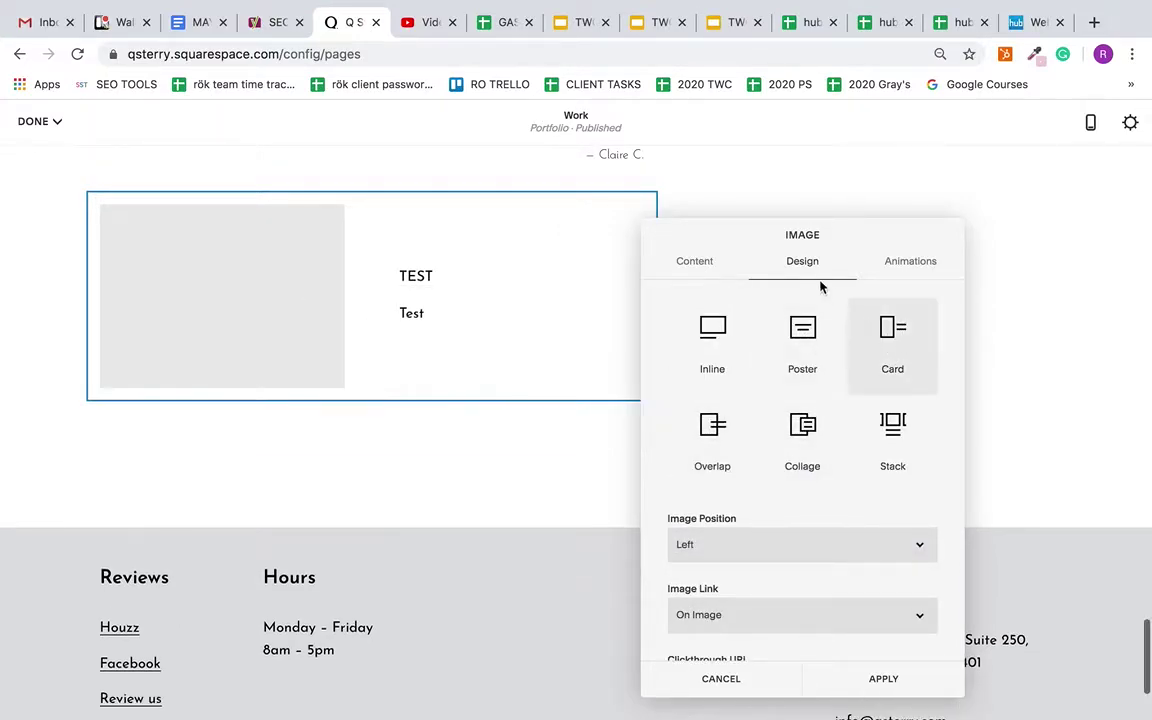
pyautogui.click(914, 265)
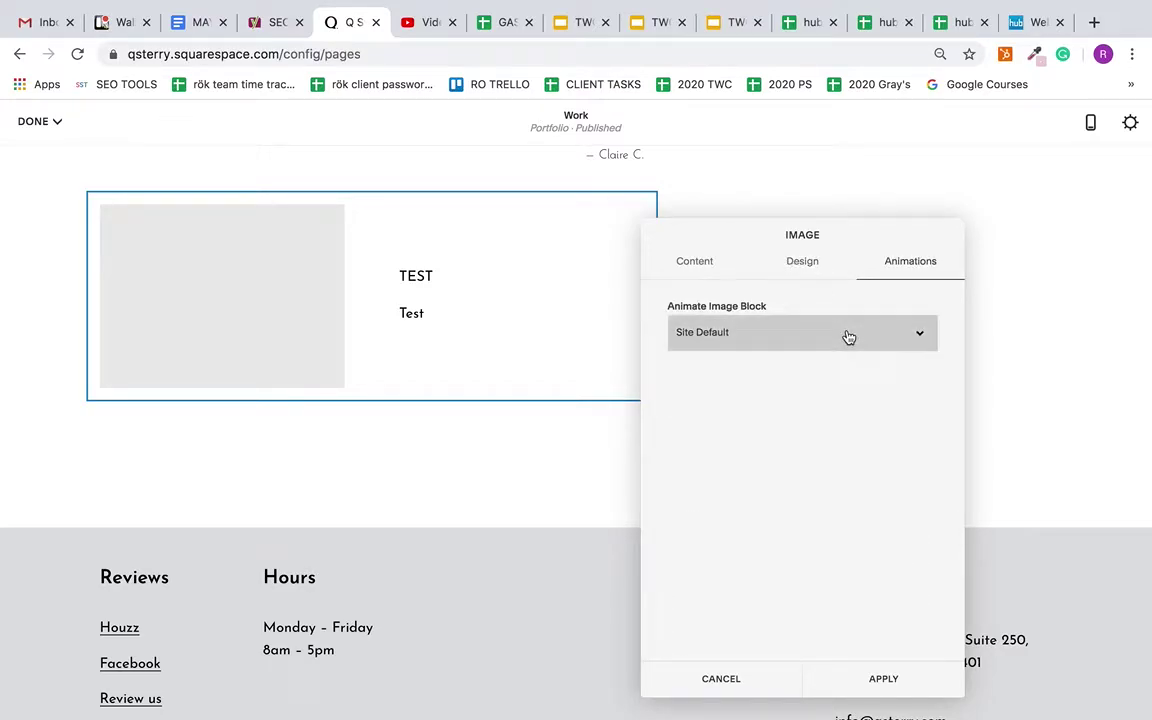
# Step: Close the image block's settings and remove the Card image block below the quote
pyautogui.click(702, 261)
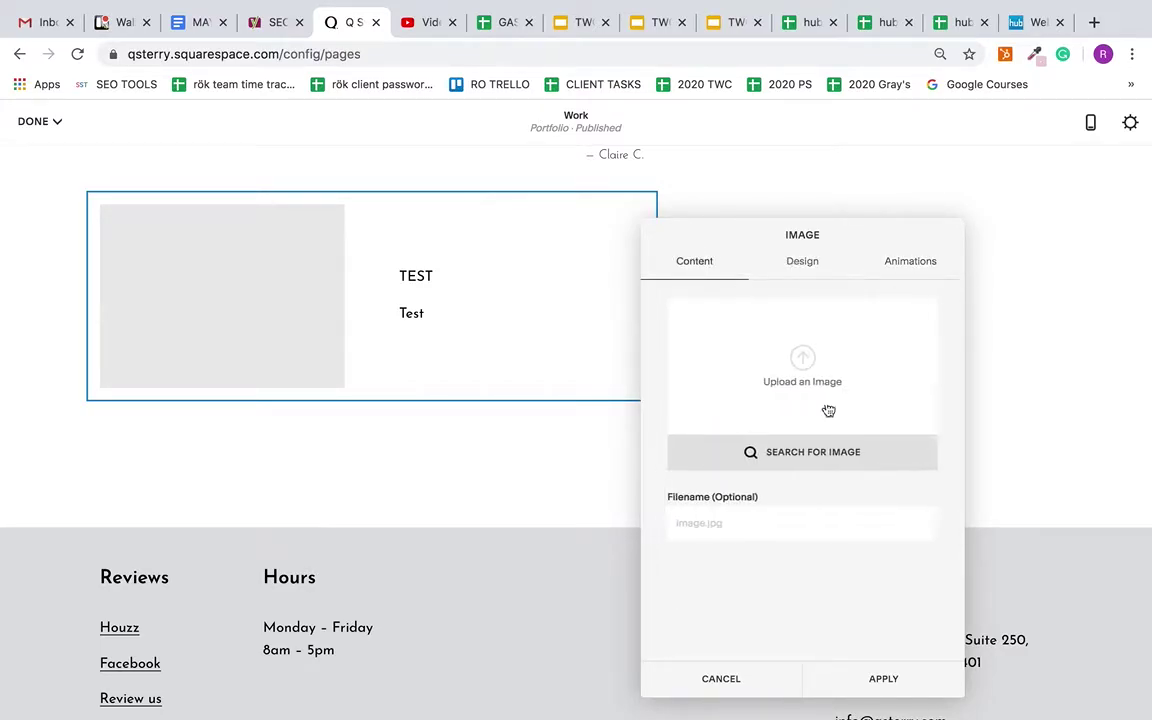
pyautogui.click(745, 683)
pyautogui.click(775, 688)
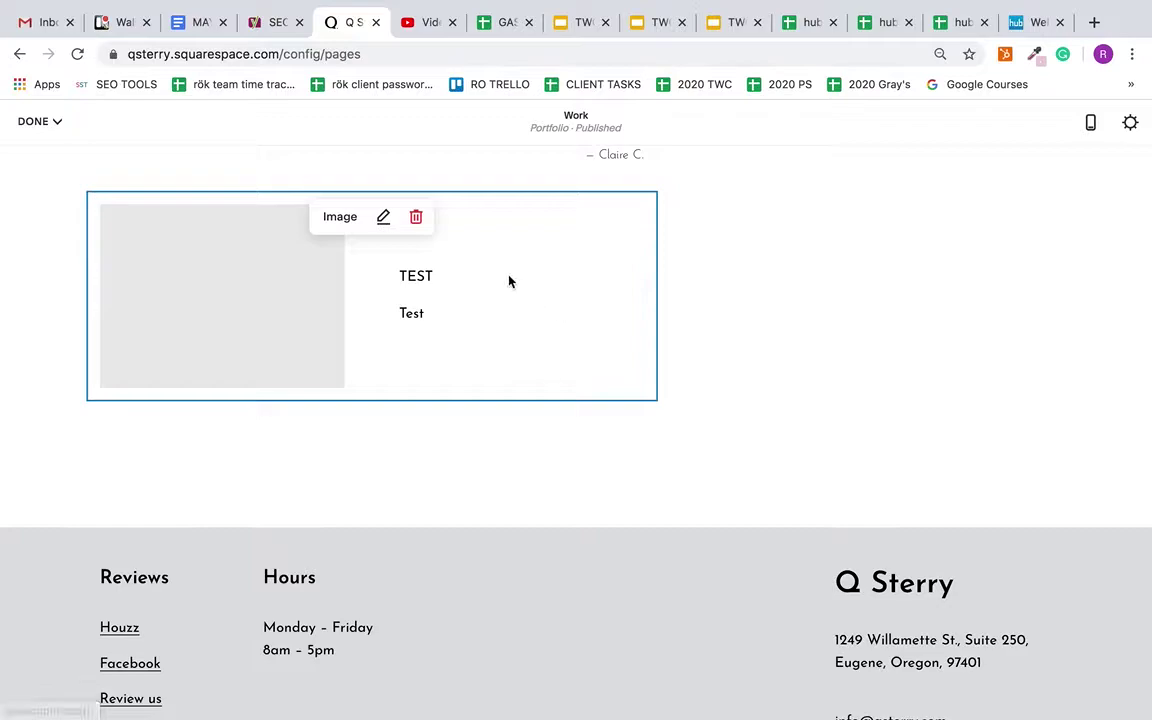
pyautogui.click(484, 226)
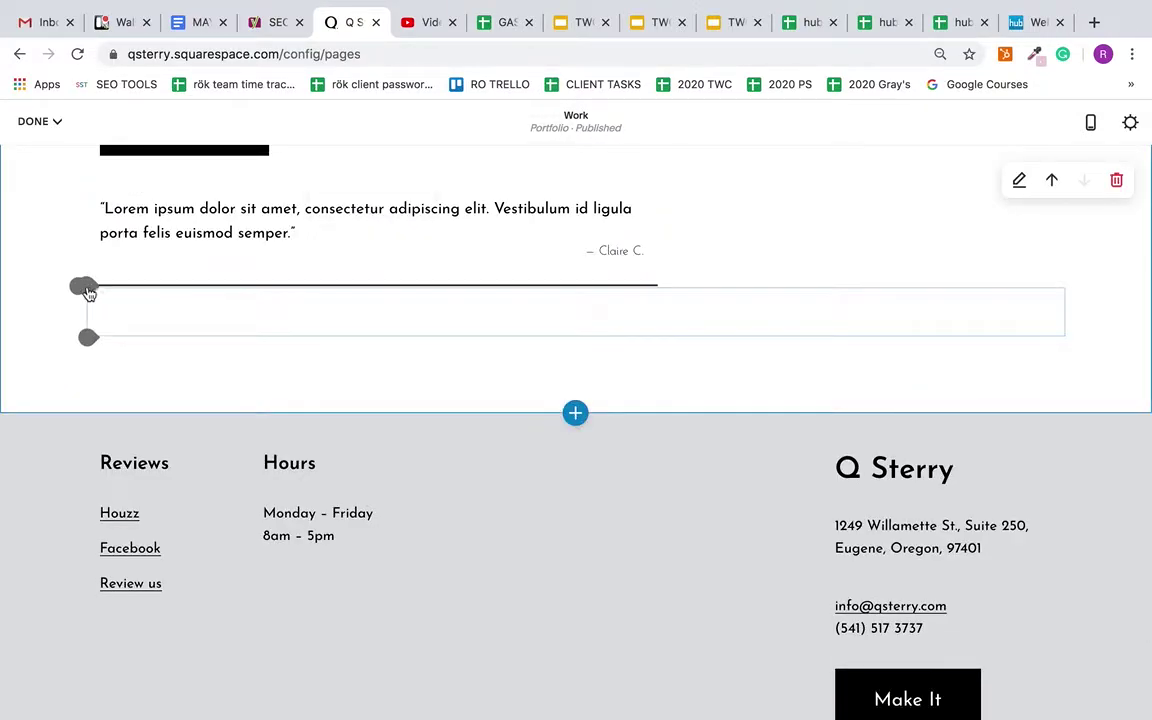
# Step: Add a Grid summary block below the quote and choose Blog as its content source
pyautogui.click(84, 286)
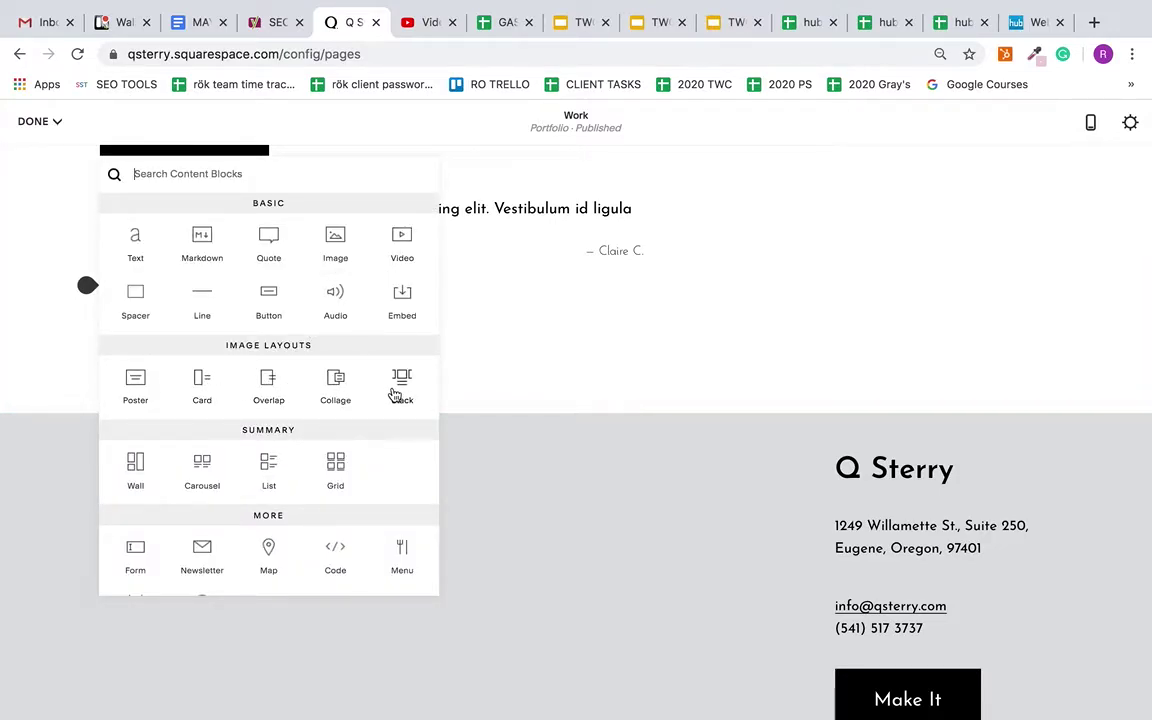
pyautogui.scroll(-1, 335, 396)
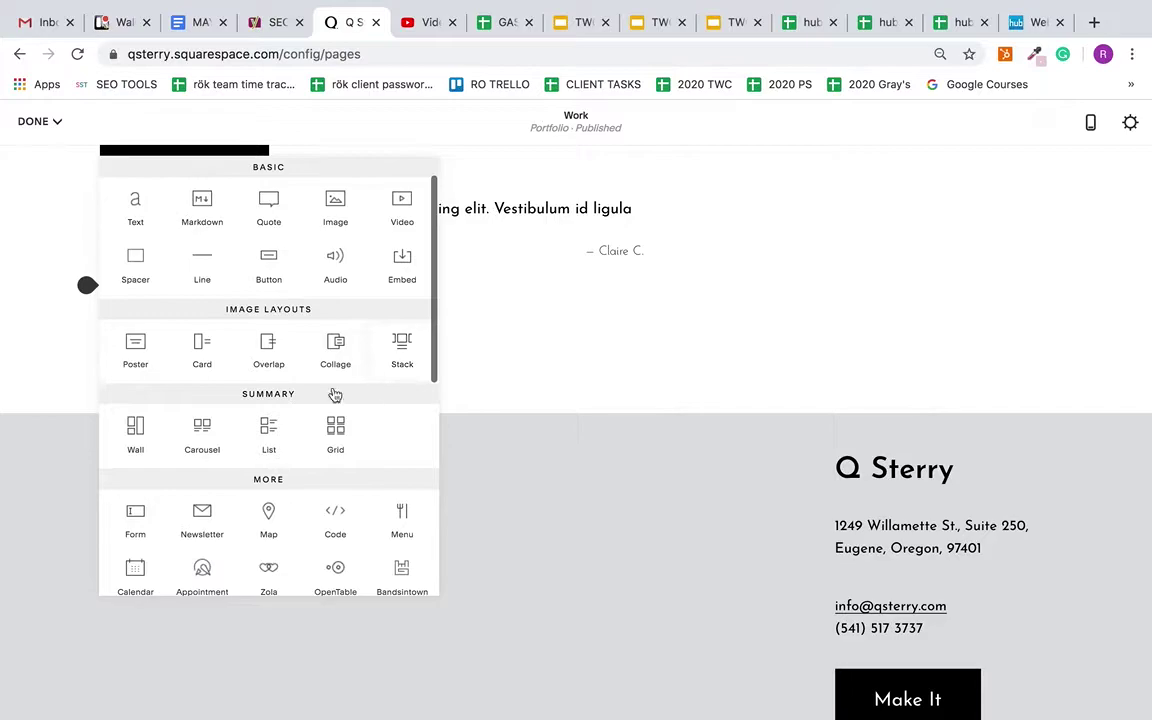
pyautogui.scroll(-2, 147, 429)
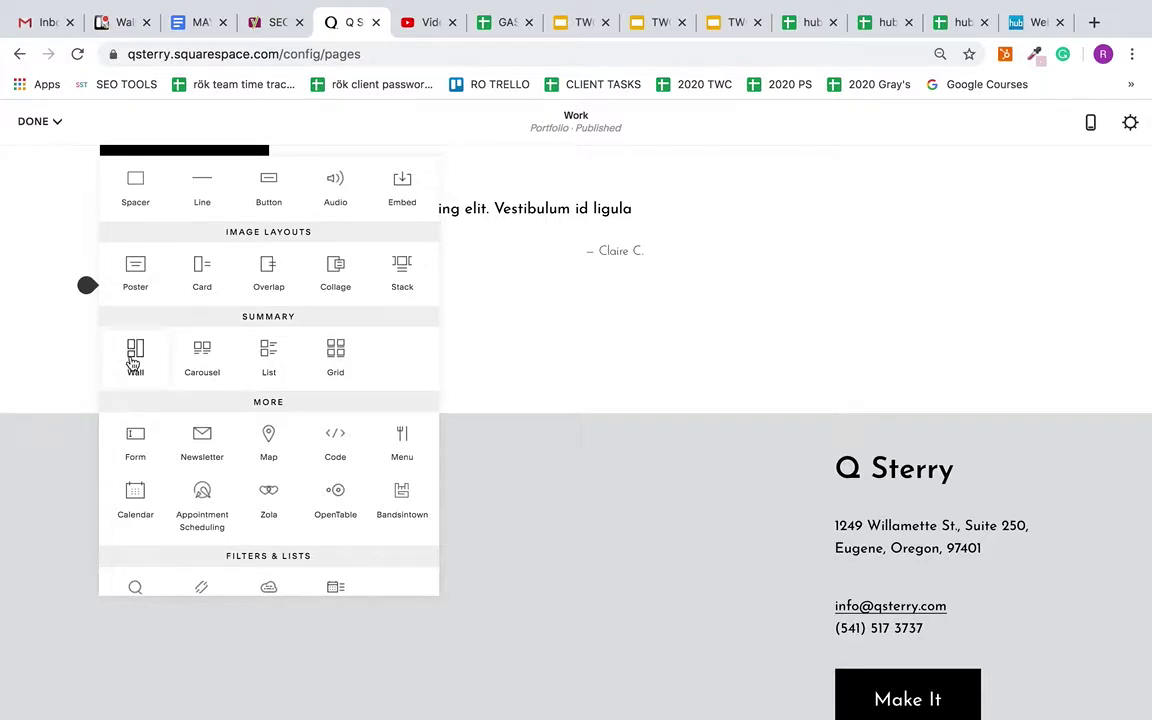
pyautogui.click(345, 362)
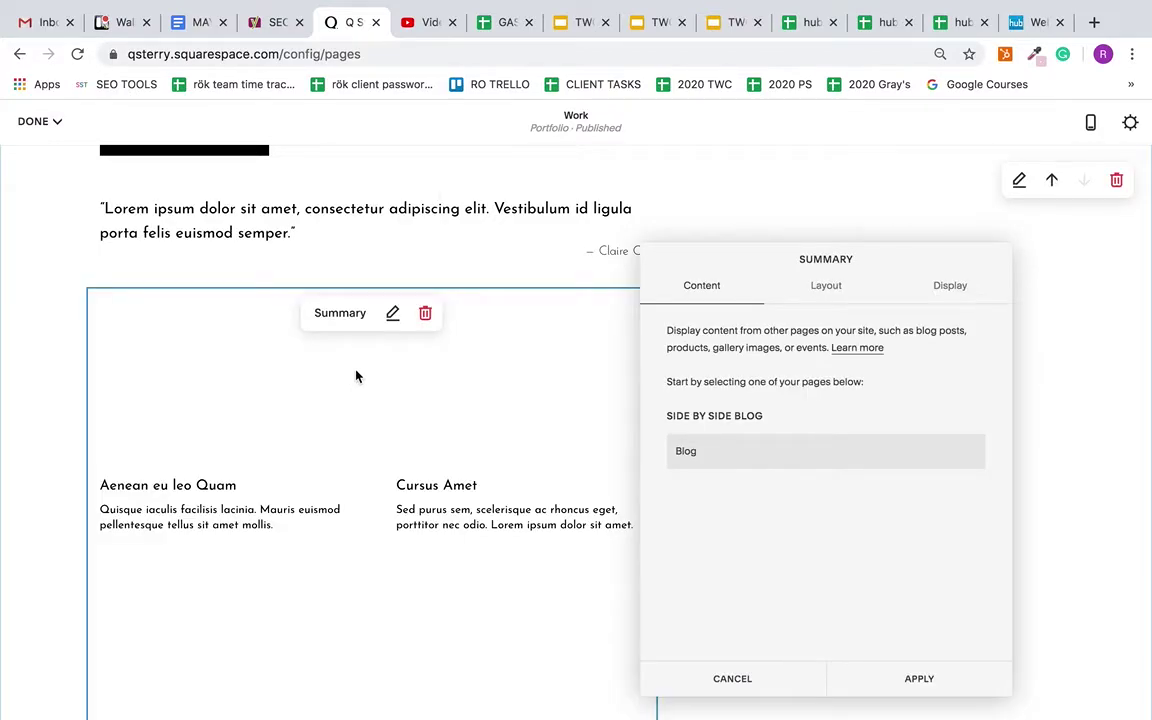
pyautogui.scroll(-1, 578, 457)
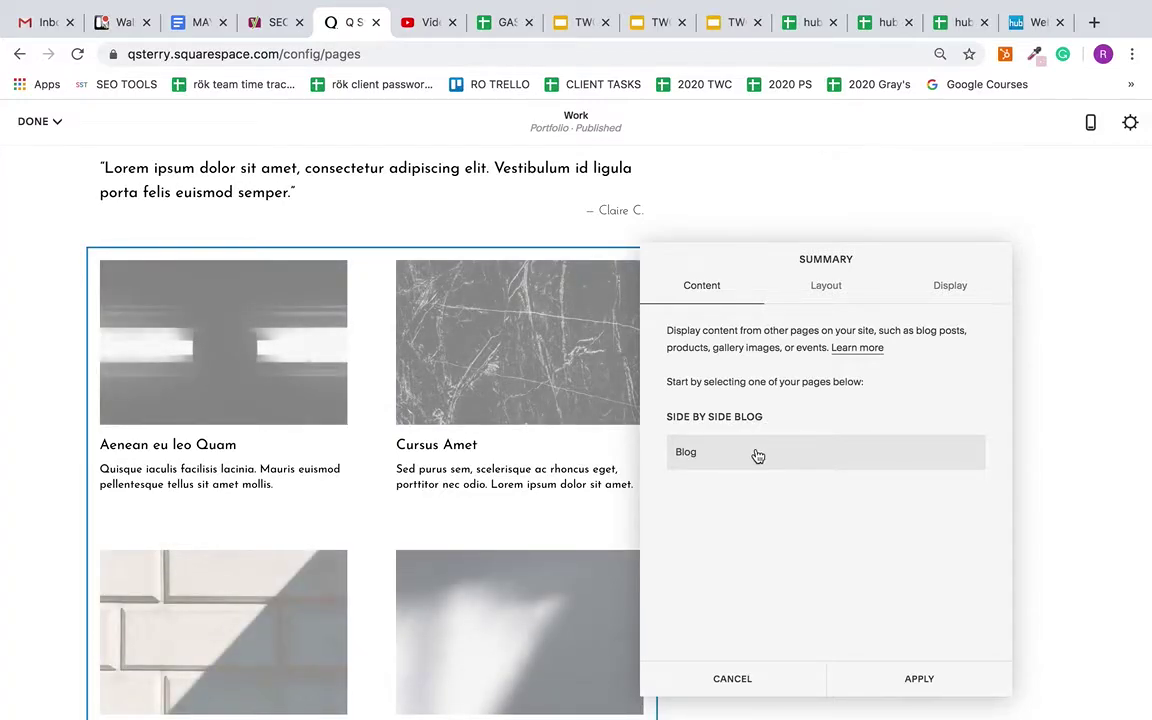
pyautogui.click(757, 456)
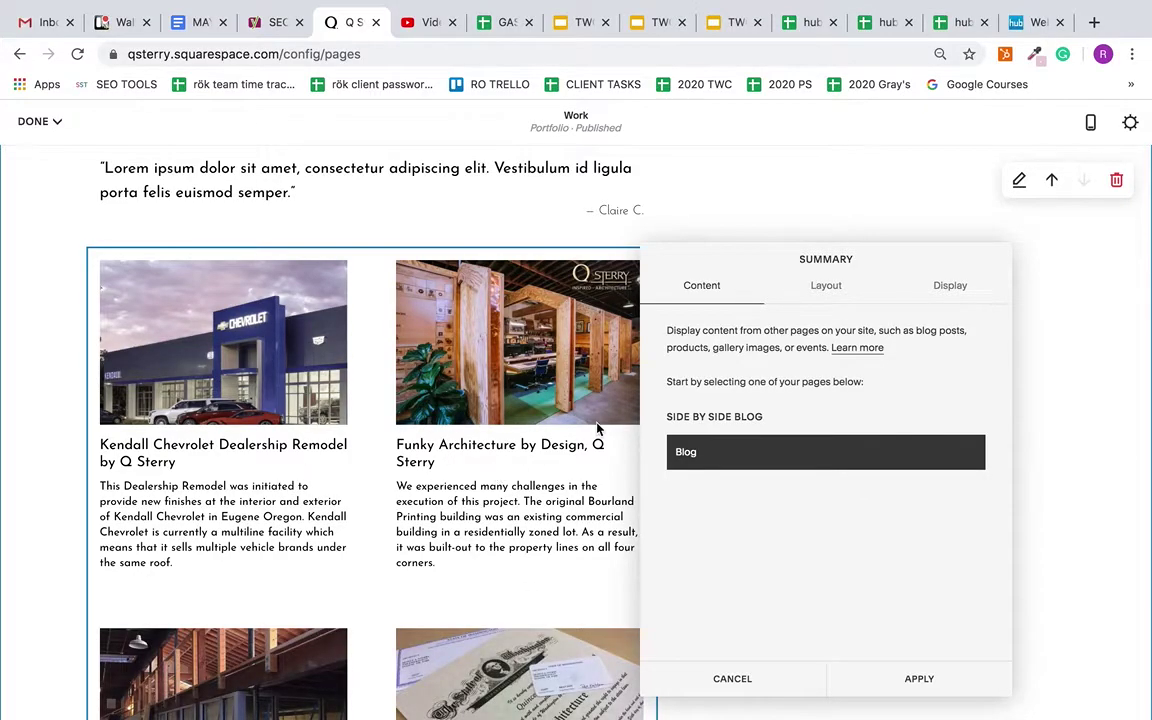
# Step: Filter the summary block's displayed posts by the tag Architecture
pyautogui.click(828, 290)
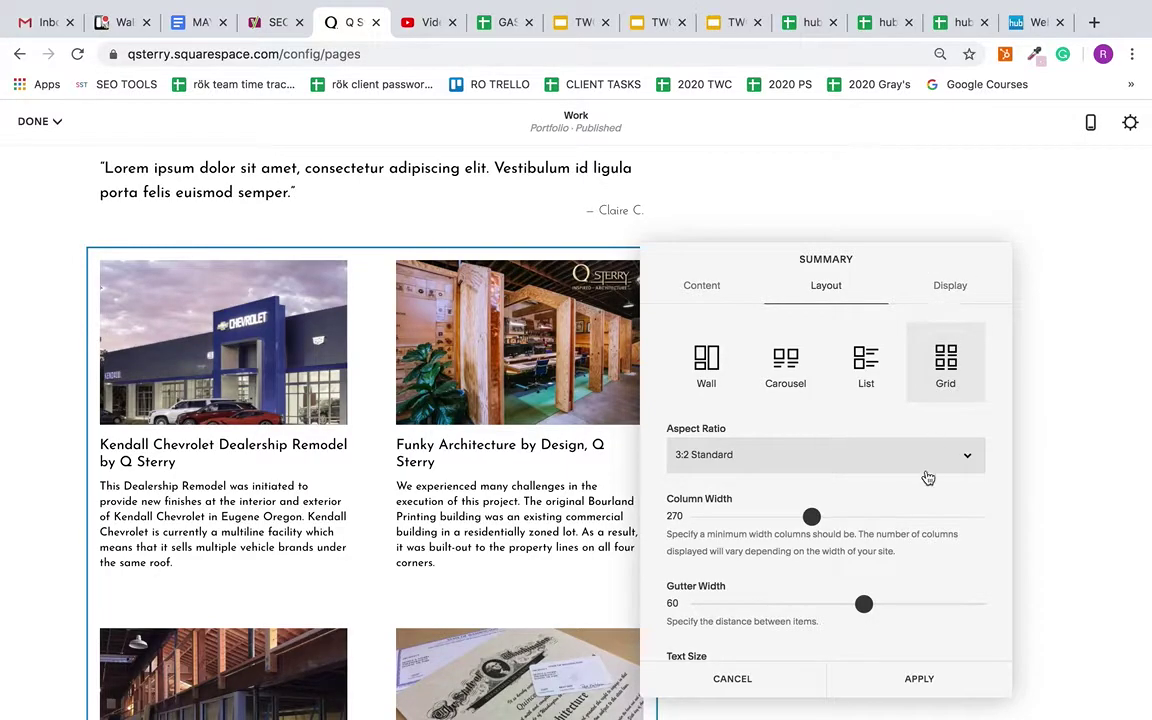
pyautogui.click(950, 287)
pyautogui.scroll(-5, 866, 501)
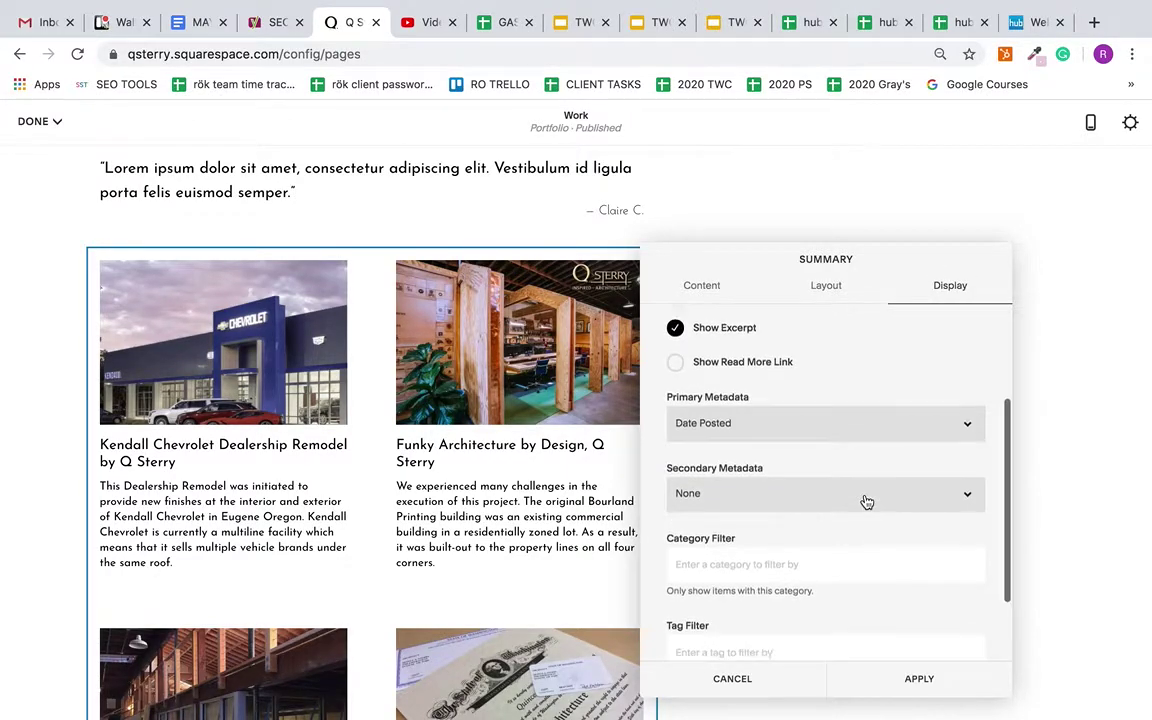
pyautogui.click(799, 502)
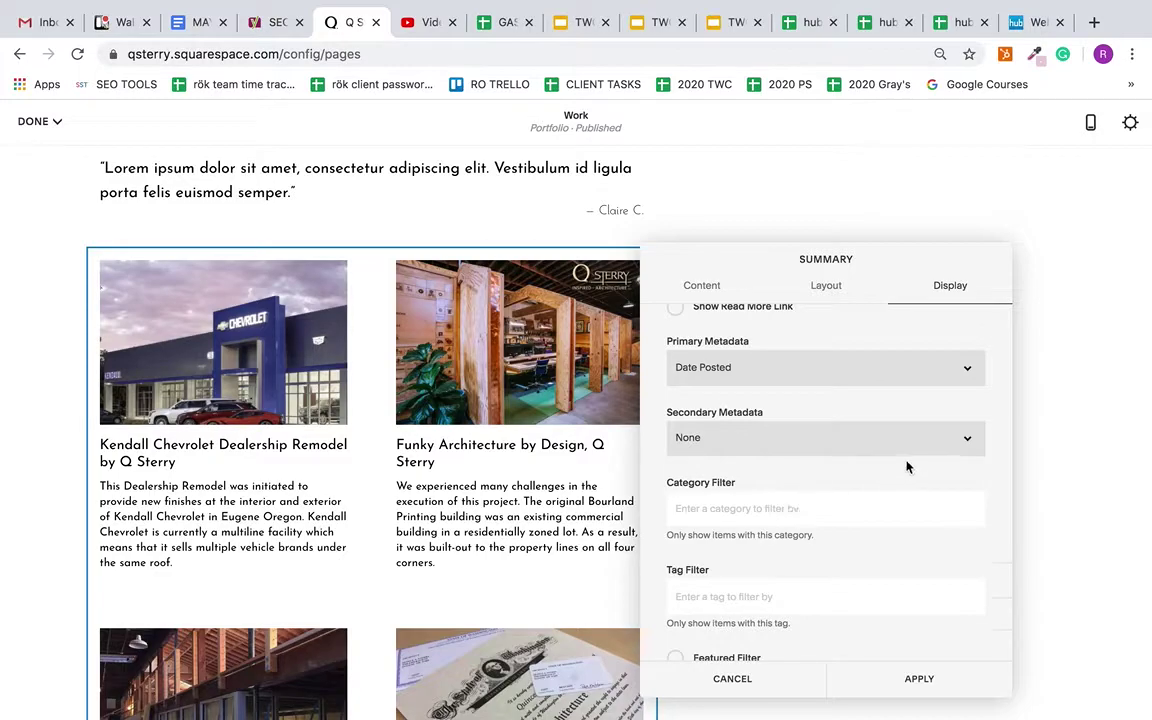
pyautogui.click(738, 605)
pyautogui.write('archite')
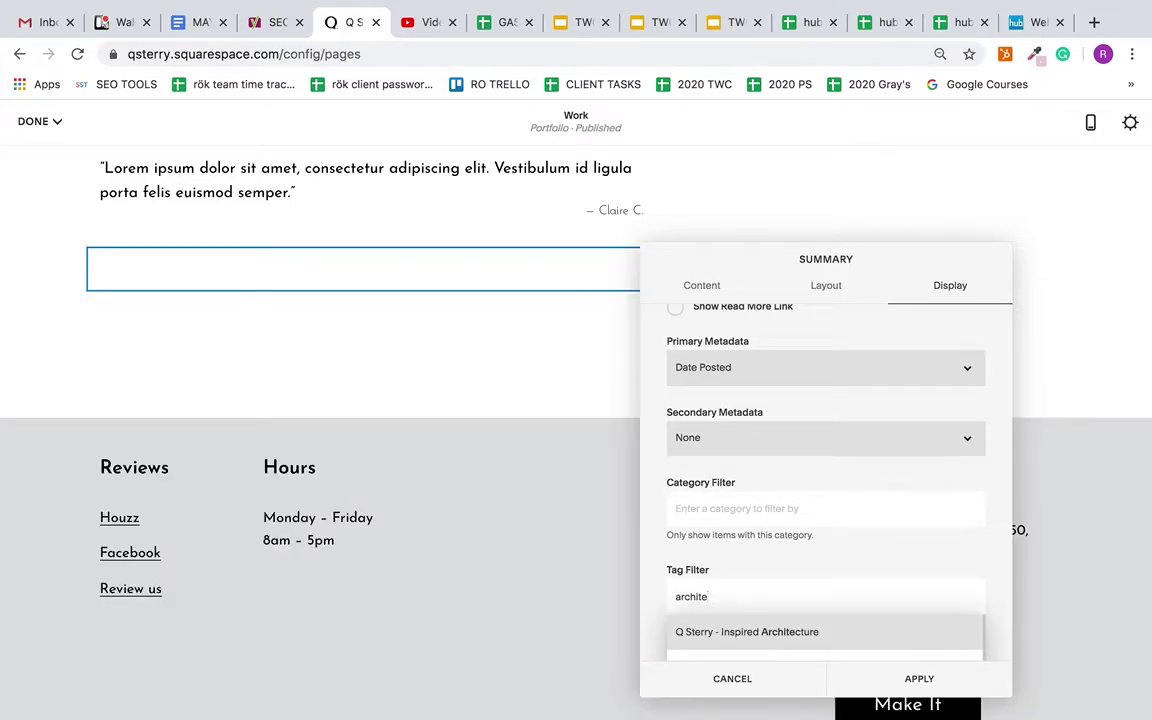
pyautogui.write('cture')
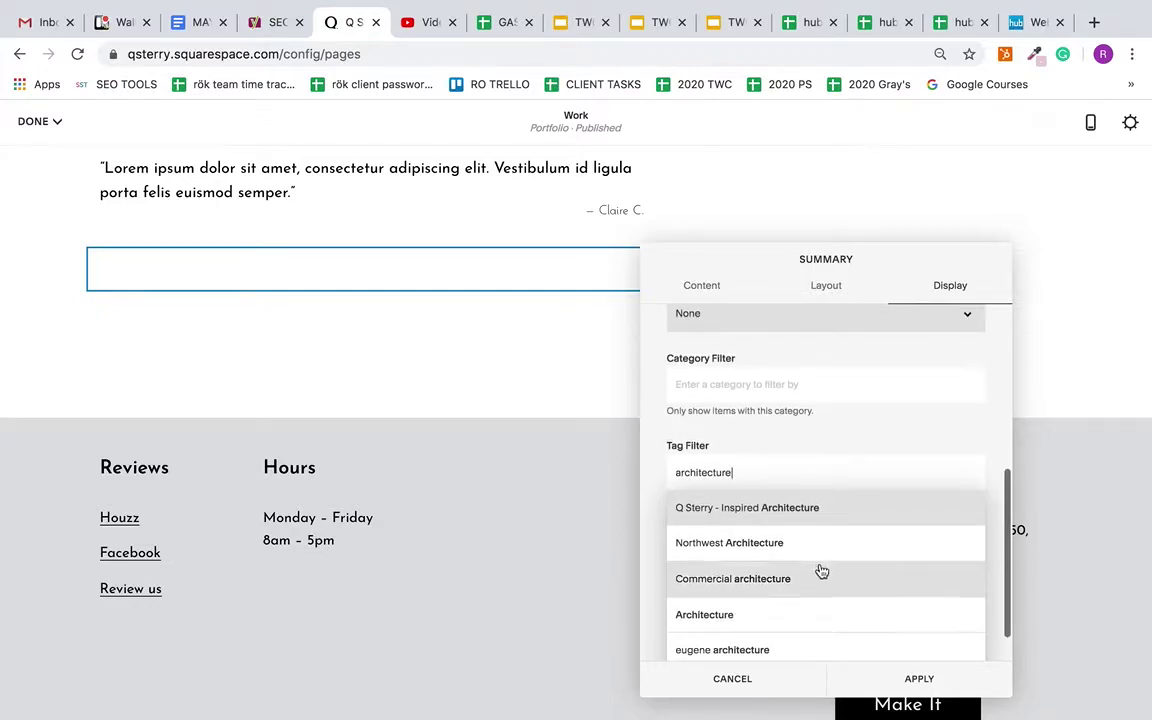
pyautogui.click(736, 617)
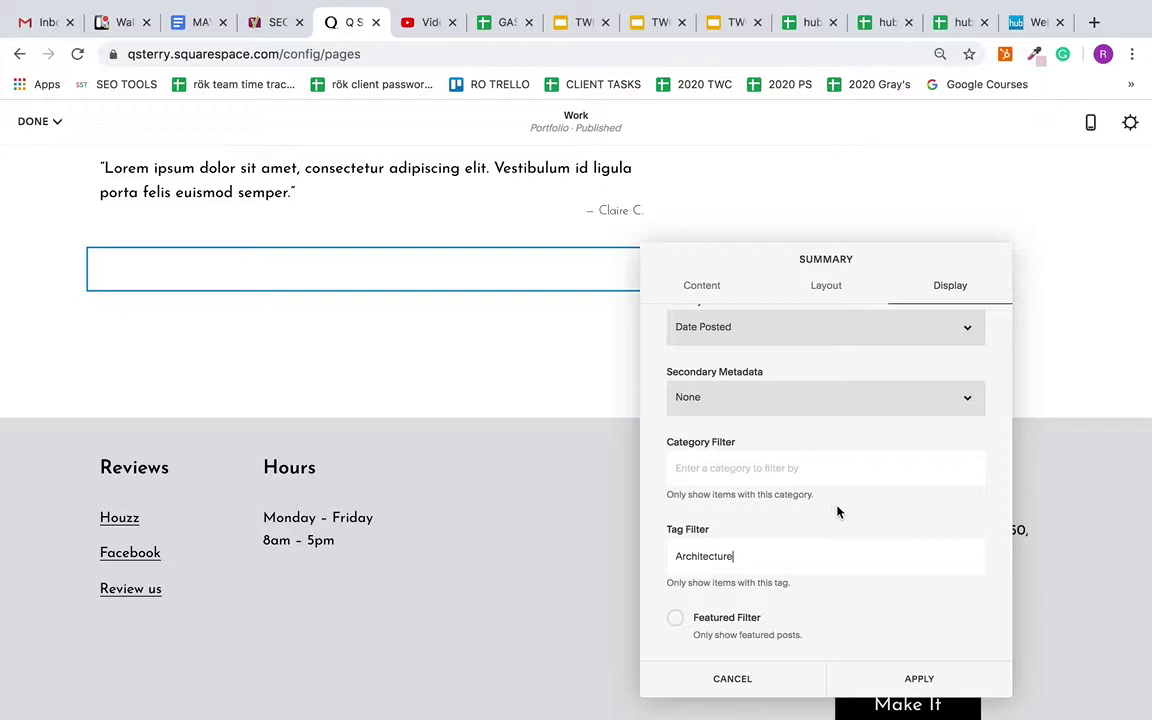
pyautogui.scroll(1, 523, 418)
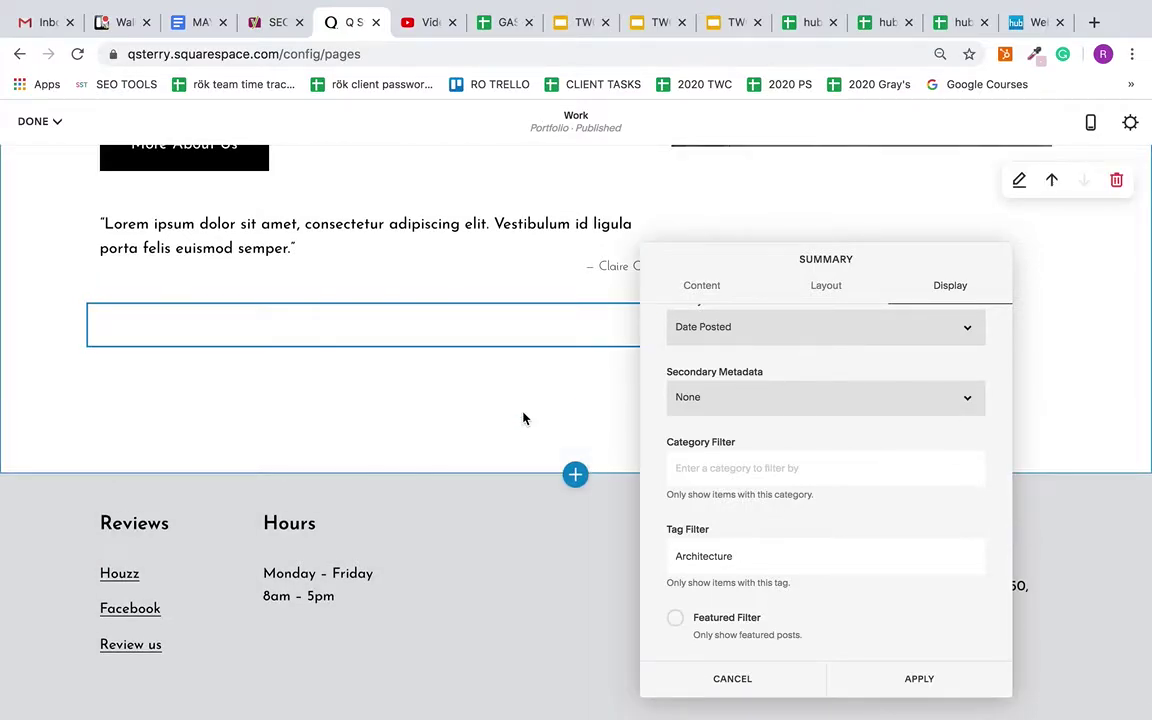
# Step: Clear the summary block's tag filter and set its category filter to Commercial Architecture
pyautogui.doubleClick(772, 548)
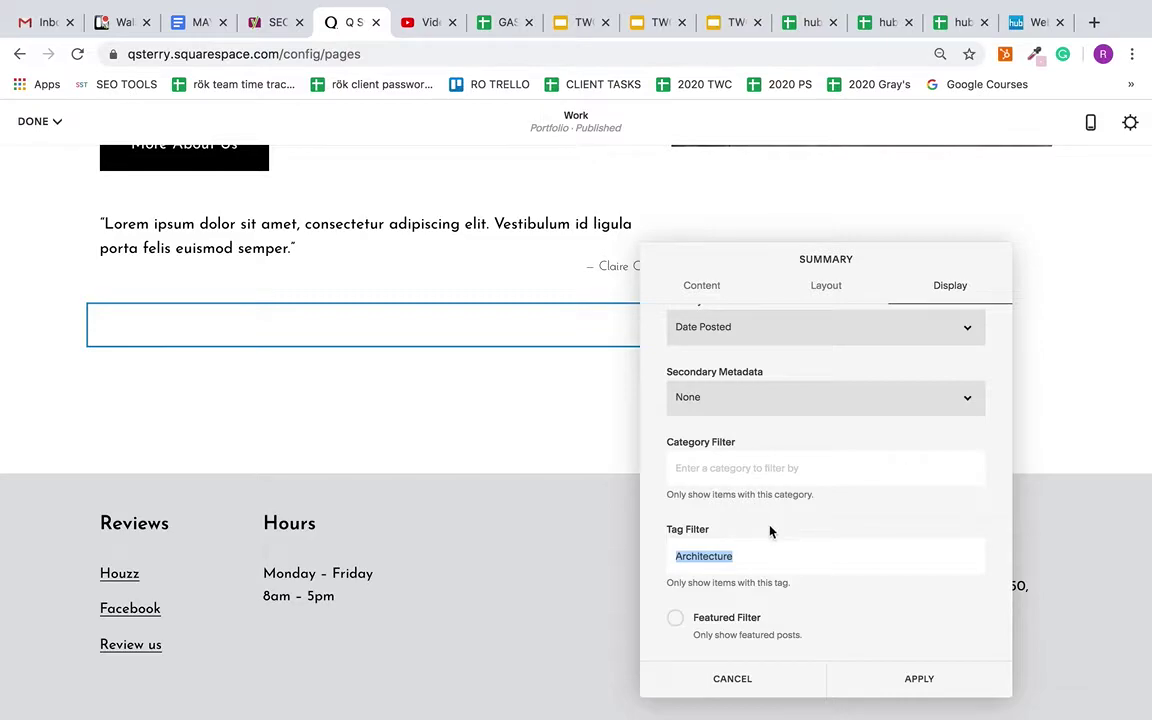
pyautogui.press('BackSpace')
pyautogui.click(771, 465)
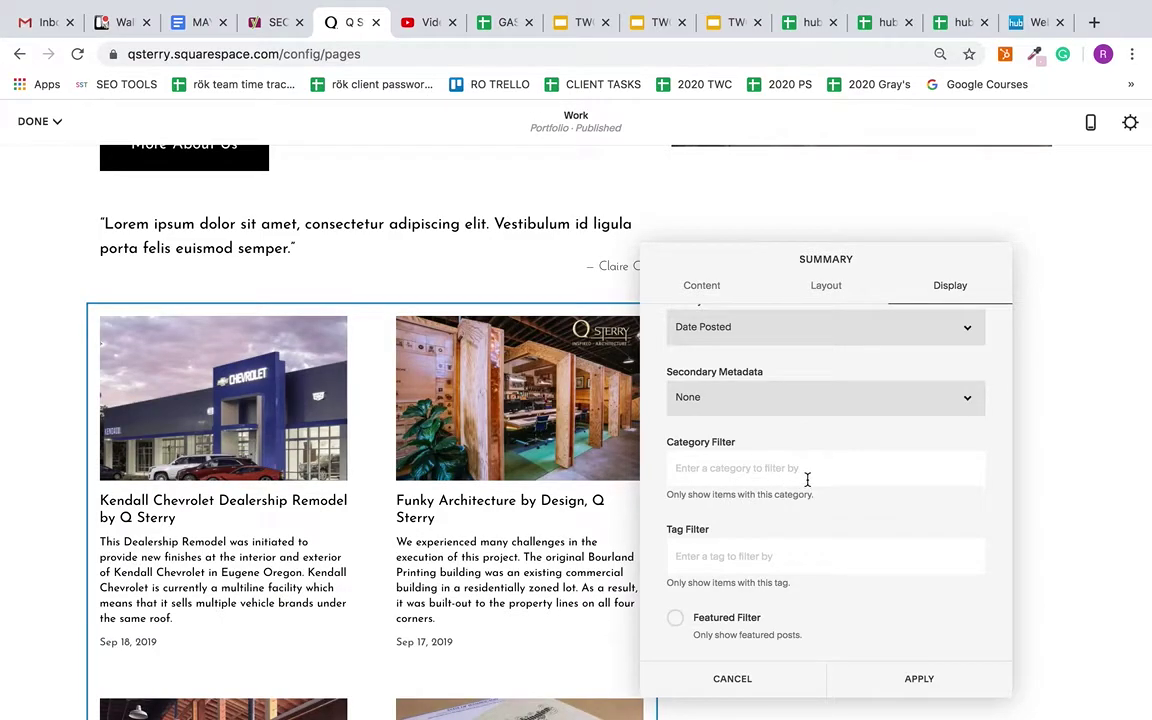
pyautogui.write('commerci')
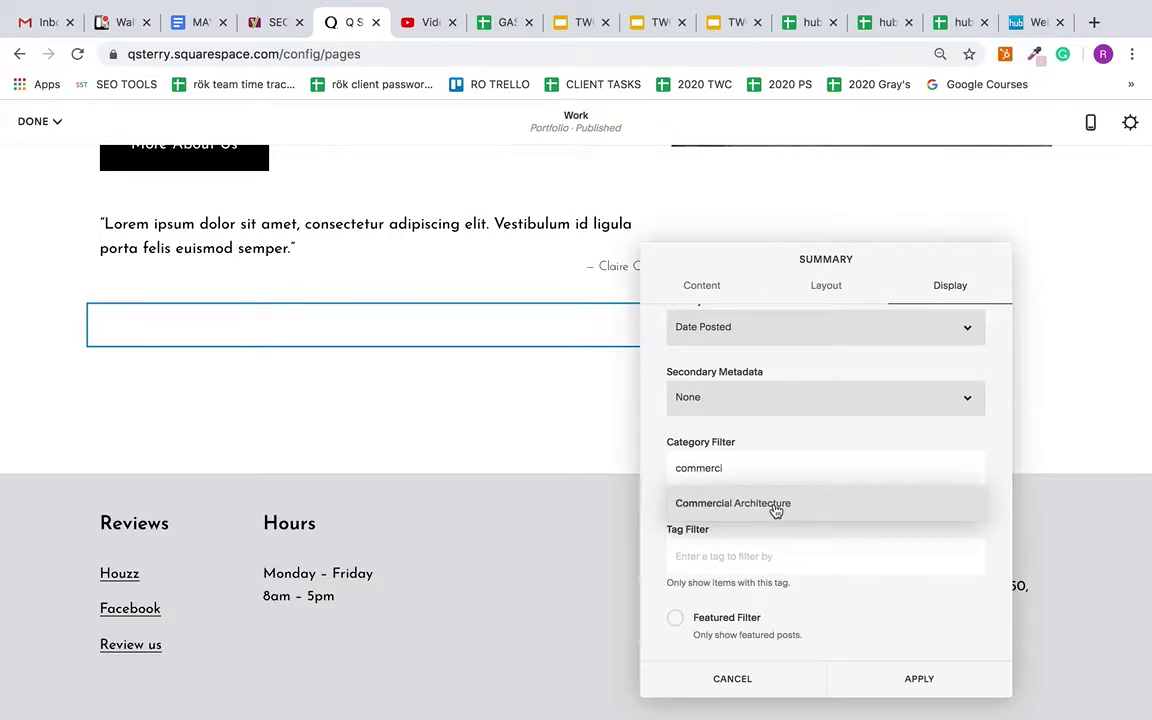
pyautogui.click(774, 506)
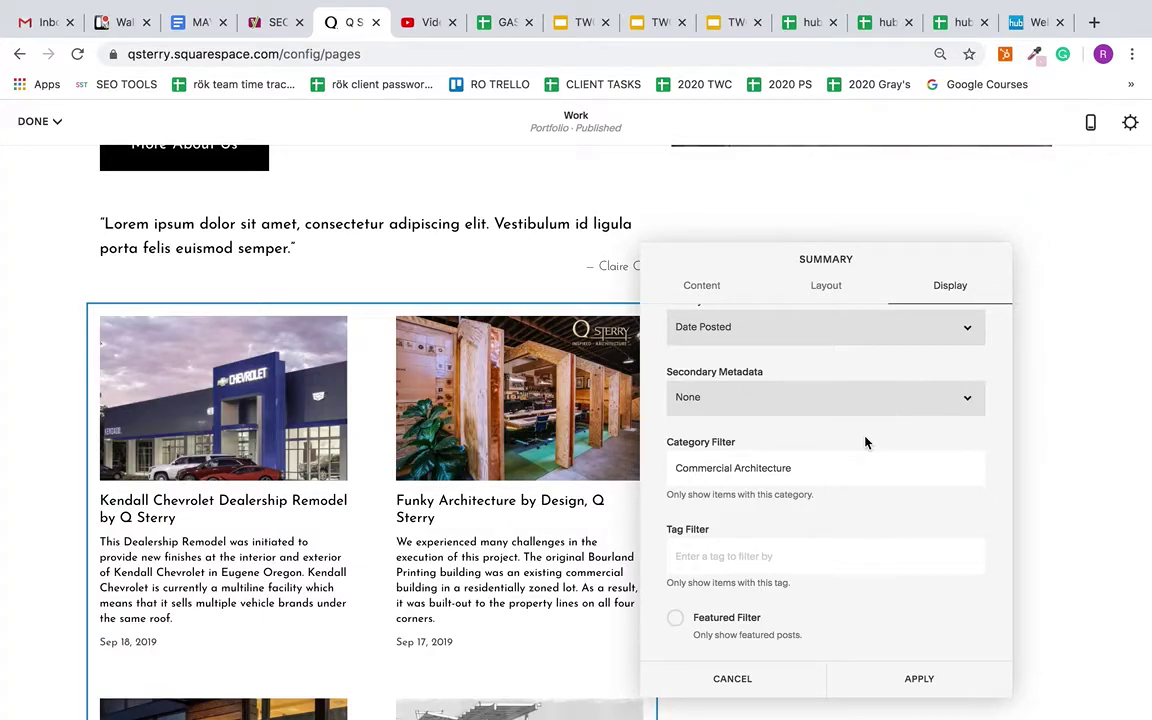
# Step: Set the summary block's primary metadata to None
pyautogui.scroll(5, 866, 442)
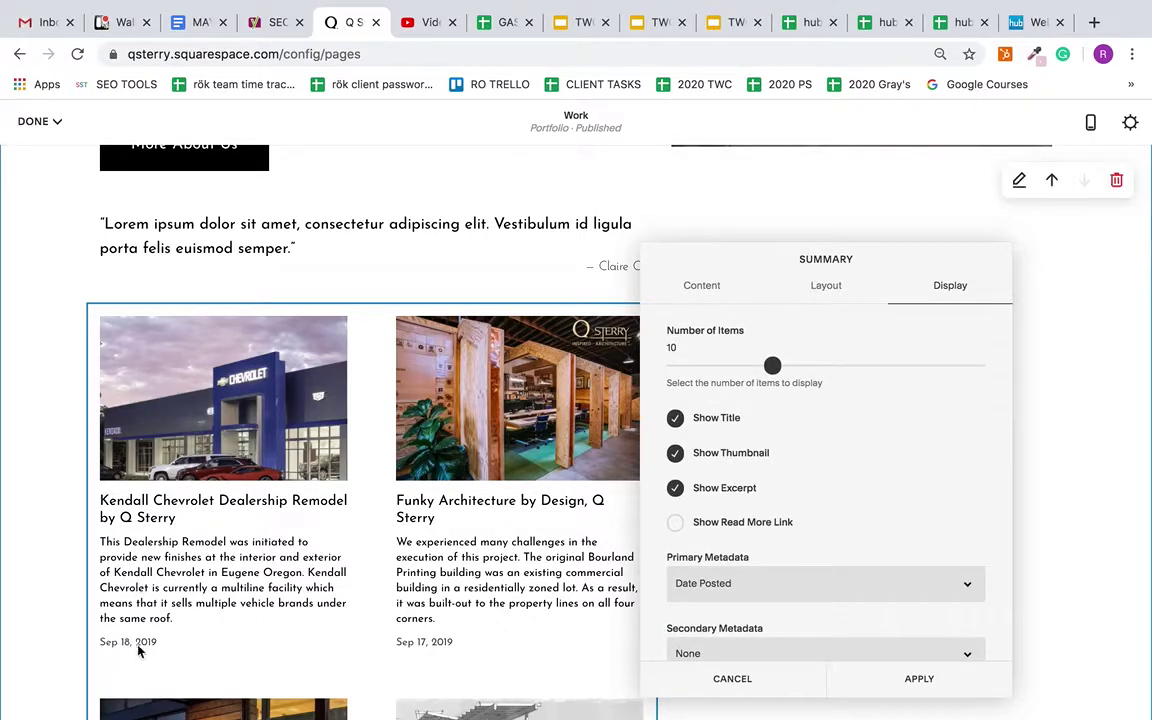
pyautogui.scroll(-3, 823, 532)
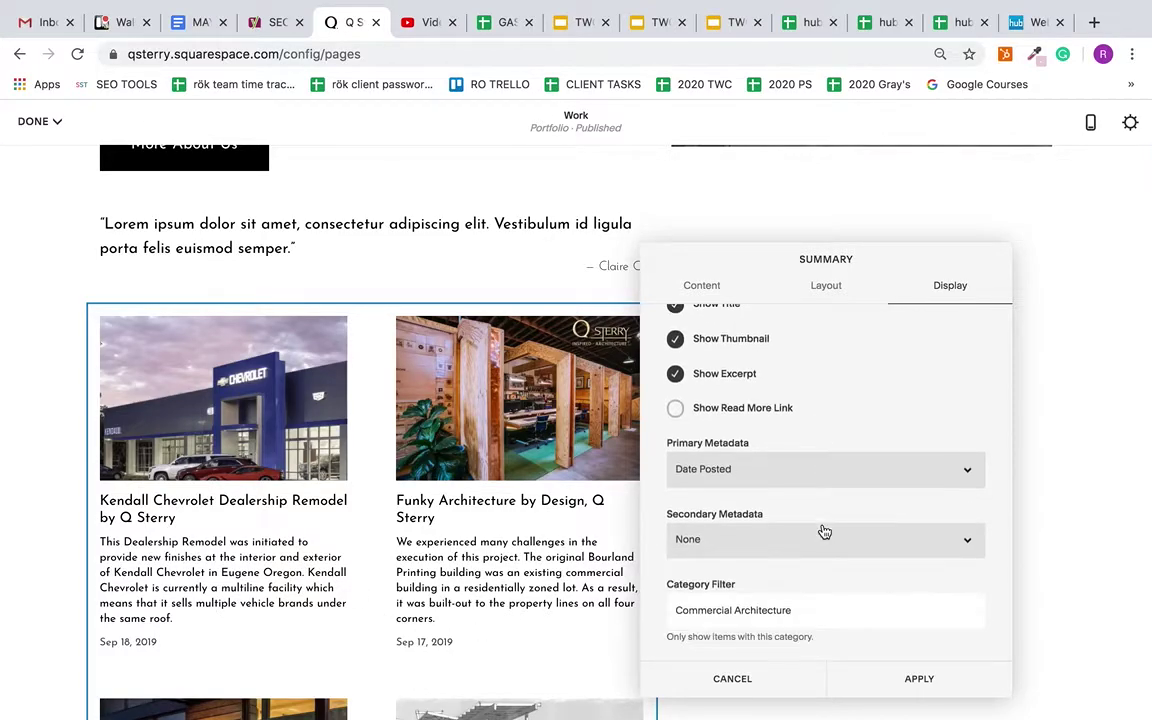
pyautogui.click(823, 481)
pyautogui.click(818, 449)
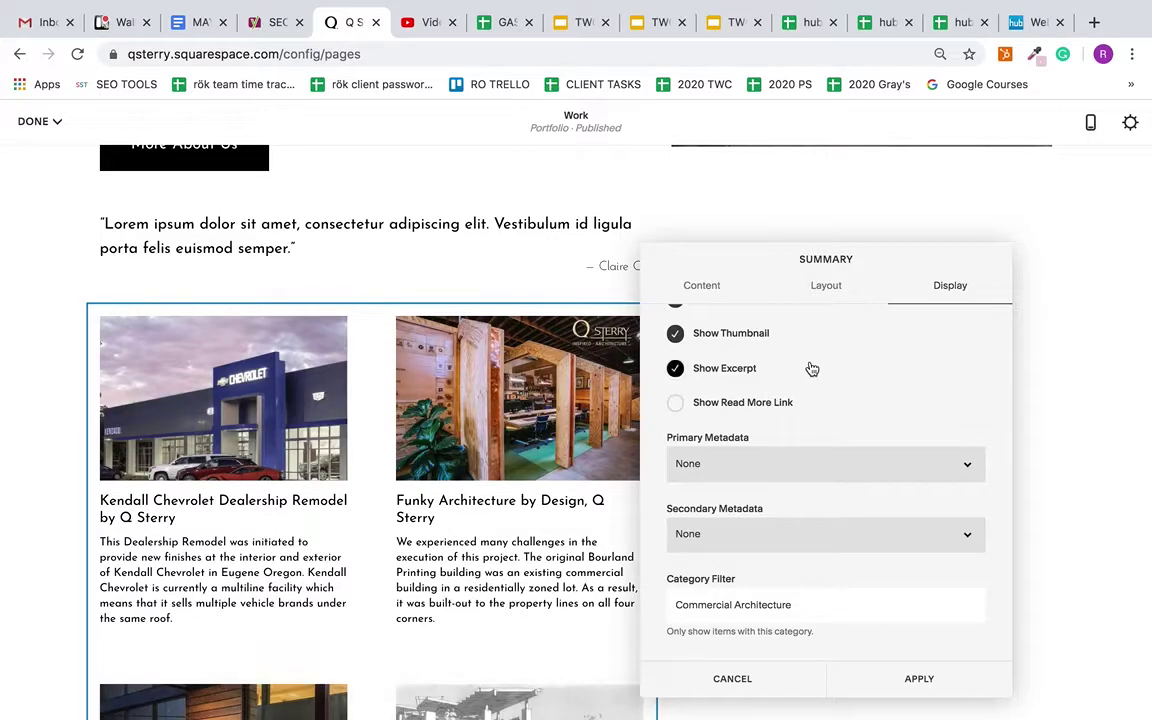
# Step: Limit the summary block to 3 items and save its changes
pyautogui.scroll(1, 810, 368)
pyautogui.scroll(1, 690, 330)
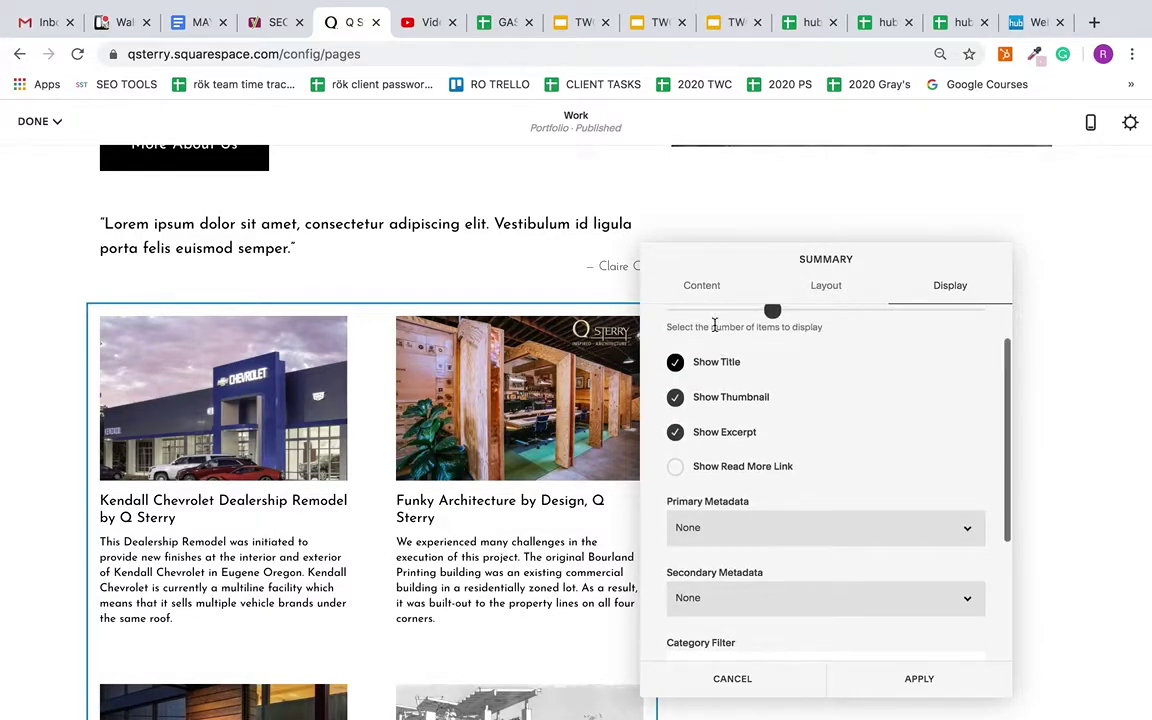
pyautogui.scroll(-2, 755, 455)
pyautogui.scroll(-2, 760, 458)
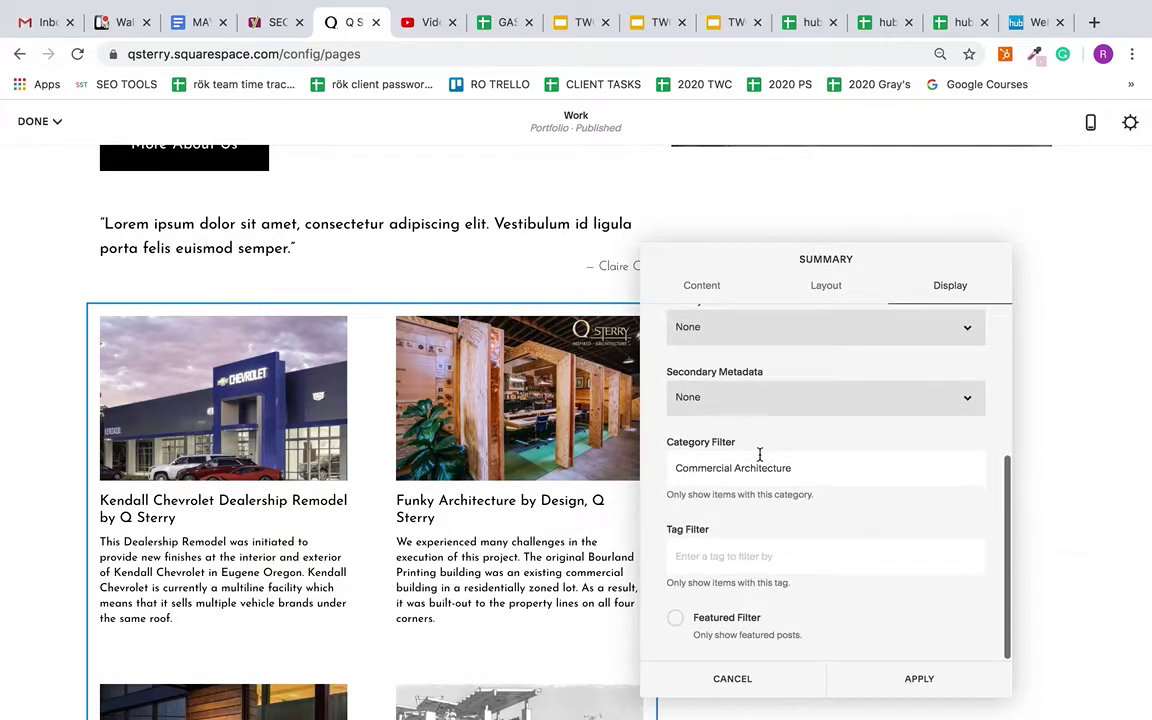
pyautogui.scroll(5, 760, 455)
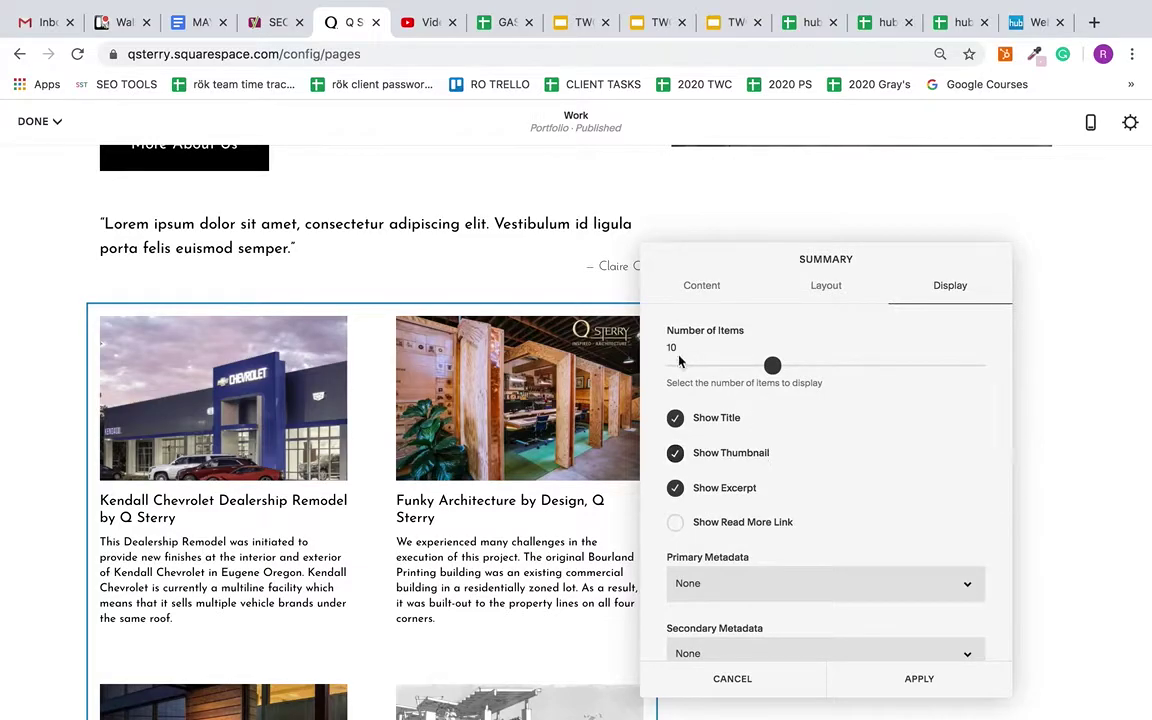
pyautogui.moveTo(770, 365); pyautogui.dragTo(708, 365)
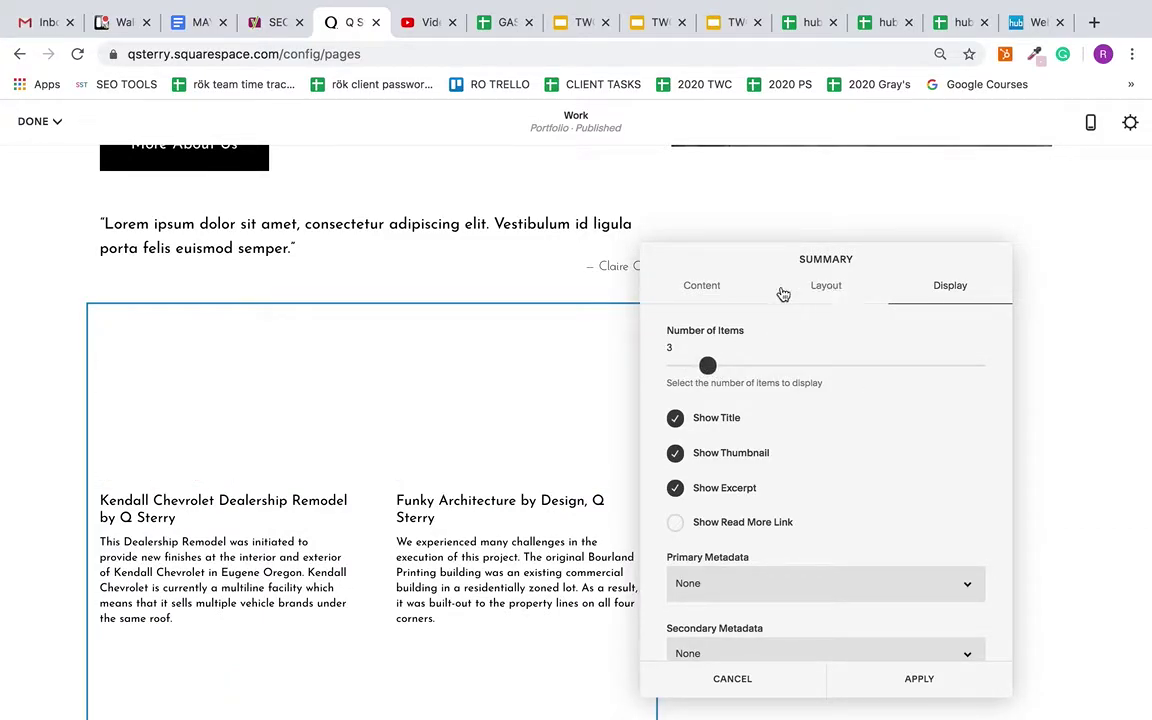
pyautogui.click(702, 288)
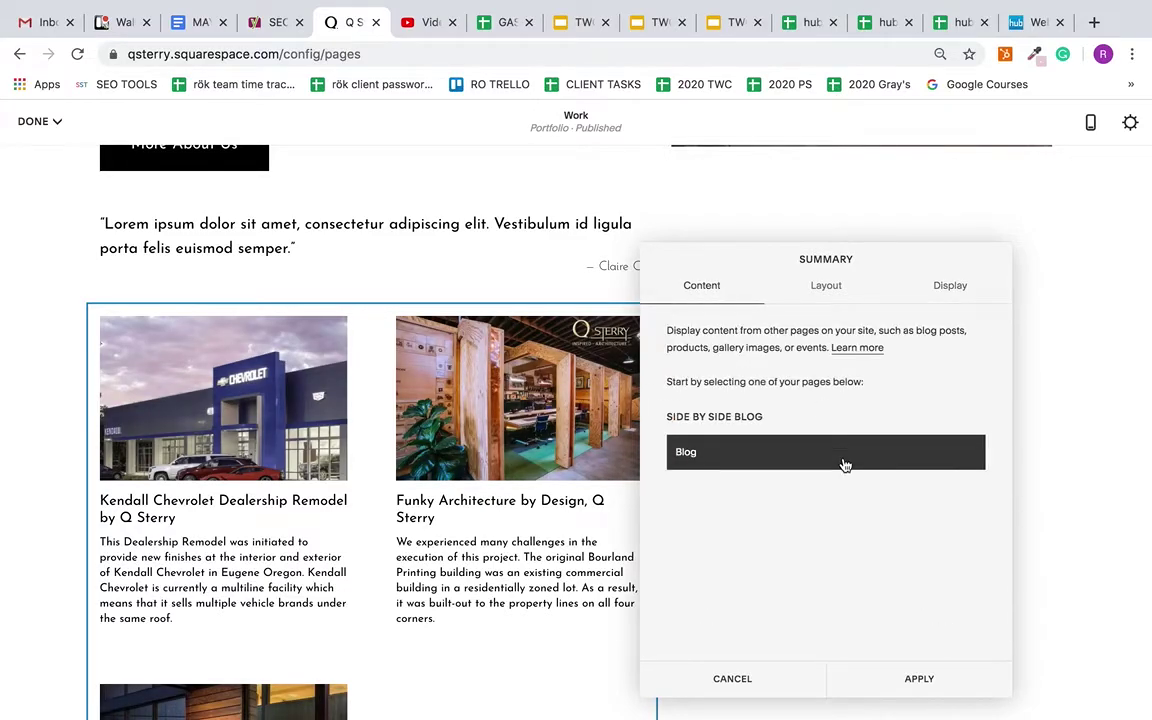
pyautogui.click(736, 680)
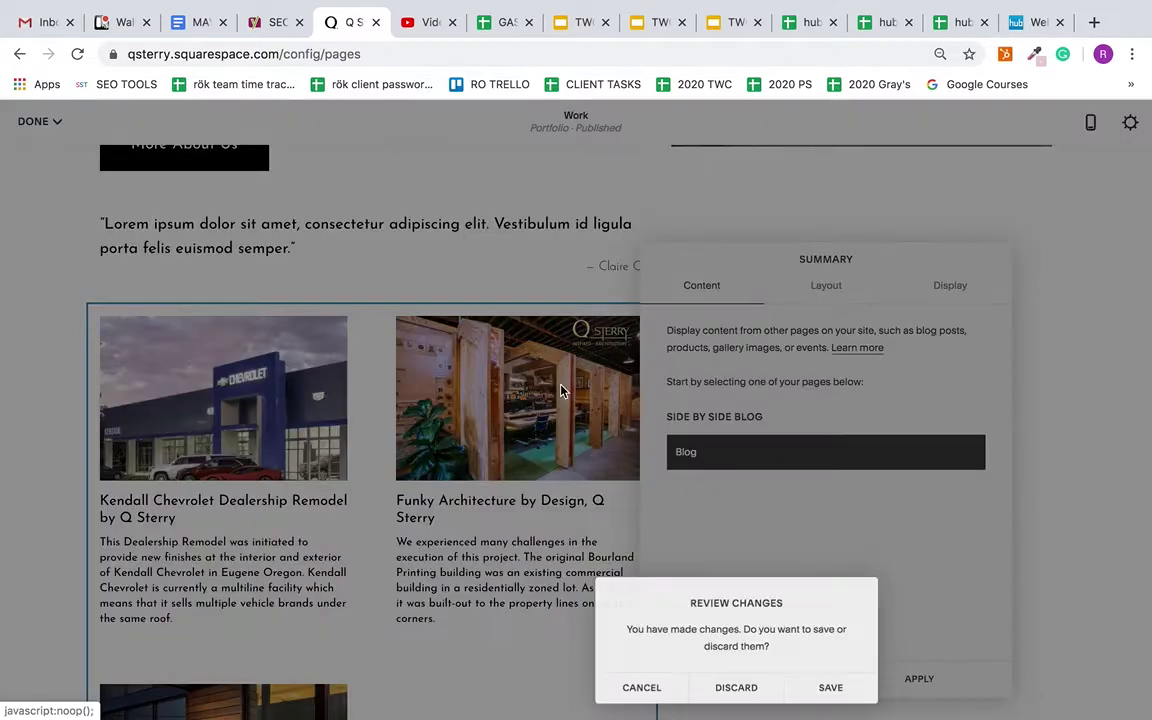
pyautogui.click(805, 694)
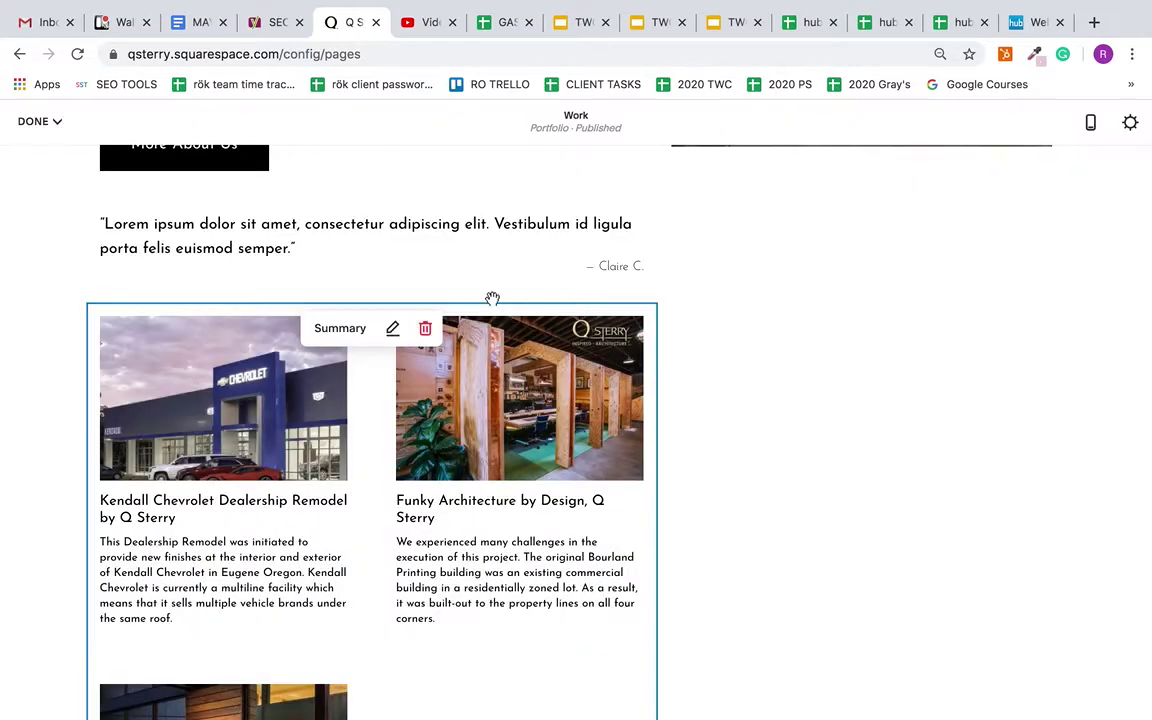
# Step: Remove the summary block and the quote block beneath the More About Us button
pyautogui.click(427, 330)
pyautogui.click(482, 330)
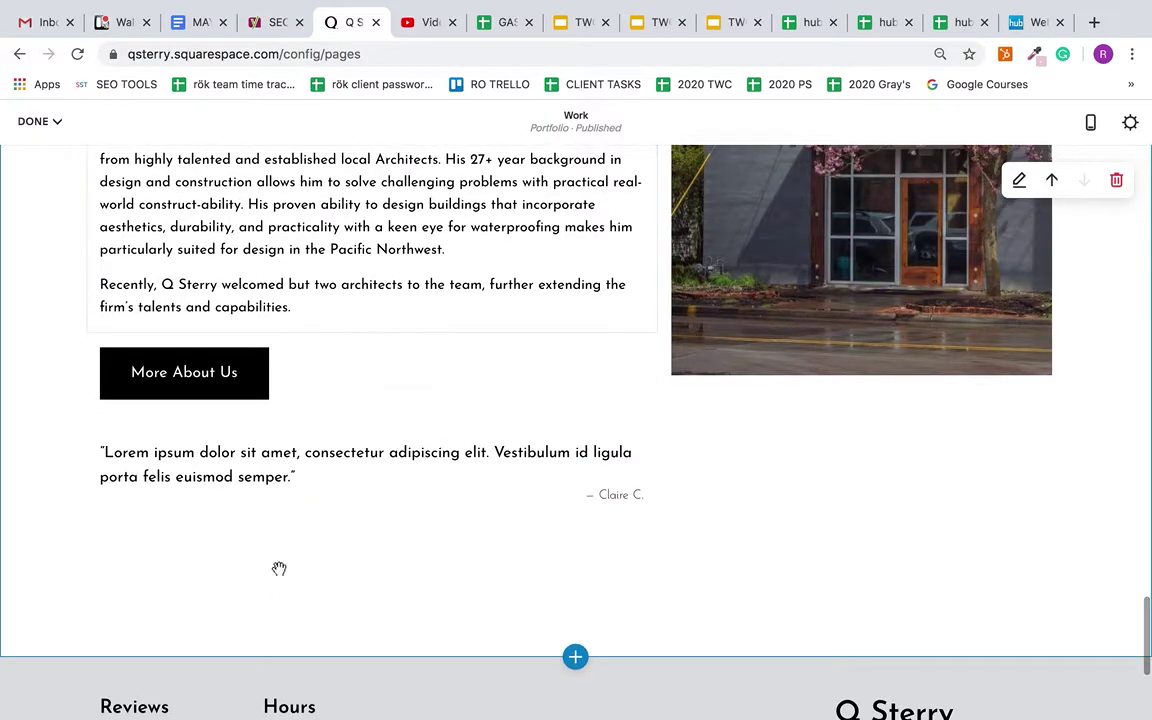
pyautogui.click(418, 439)
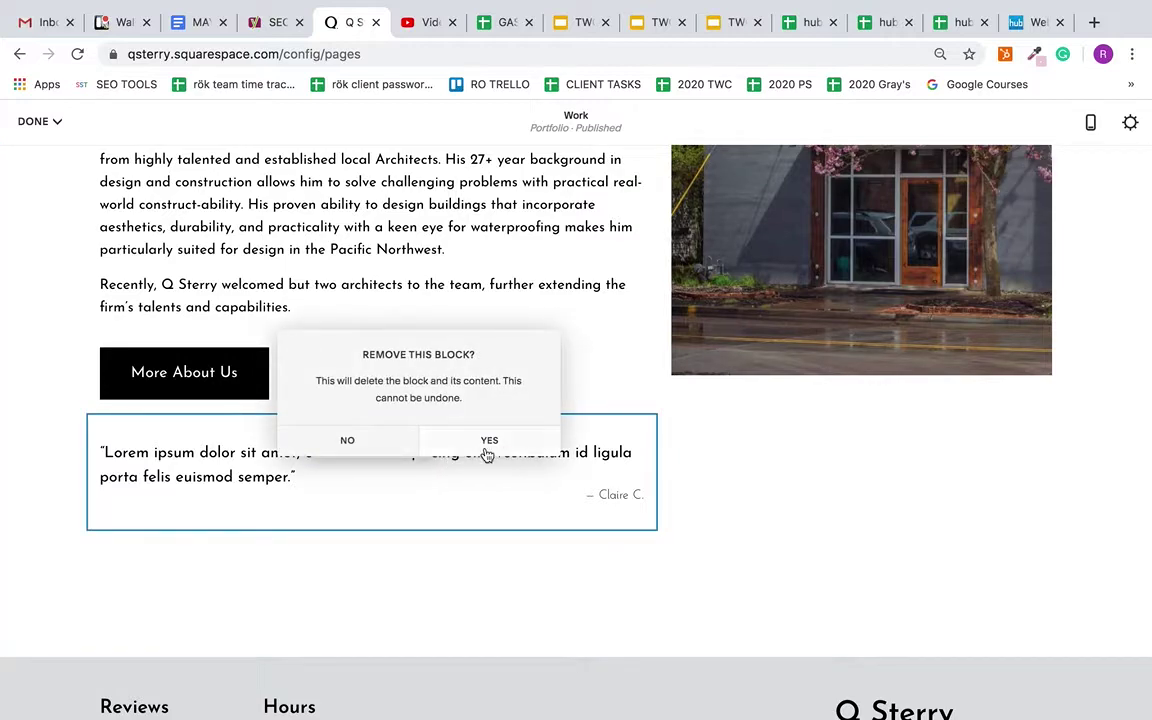
pyautogui.click(489, 440)
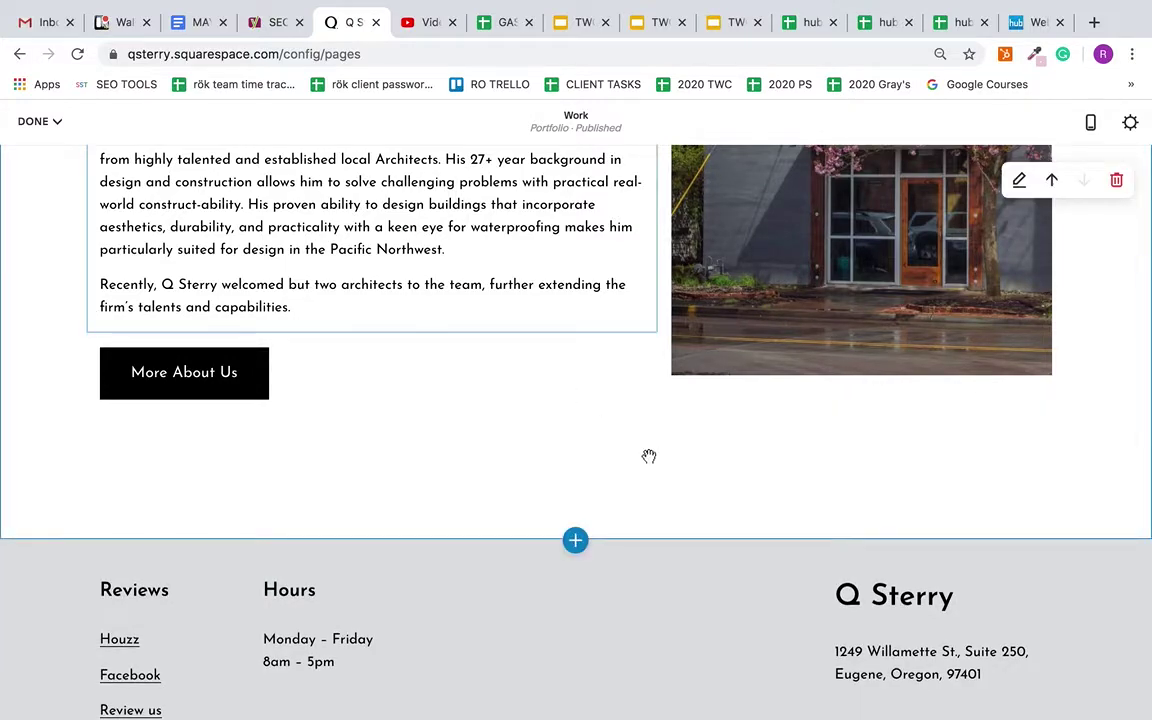
pyautogui.click(598, 441)
pyautogui.click(657, 440)
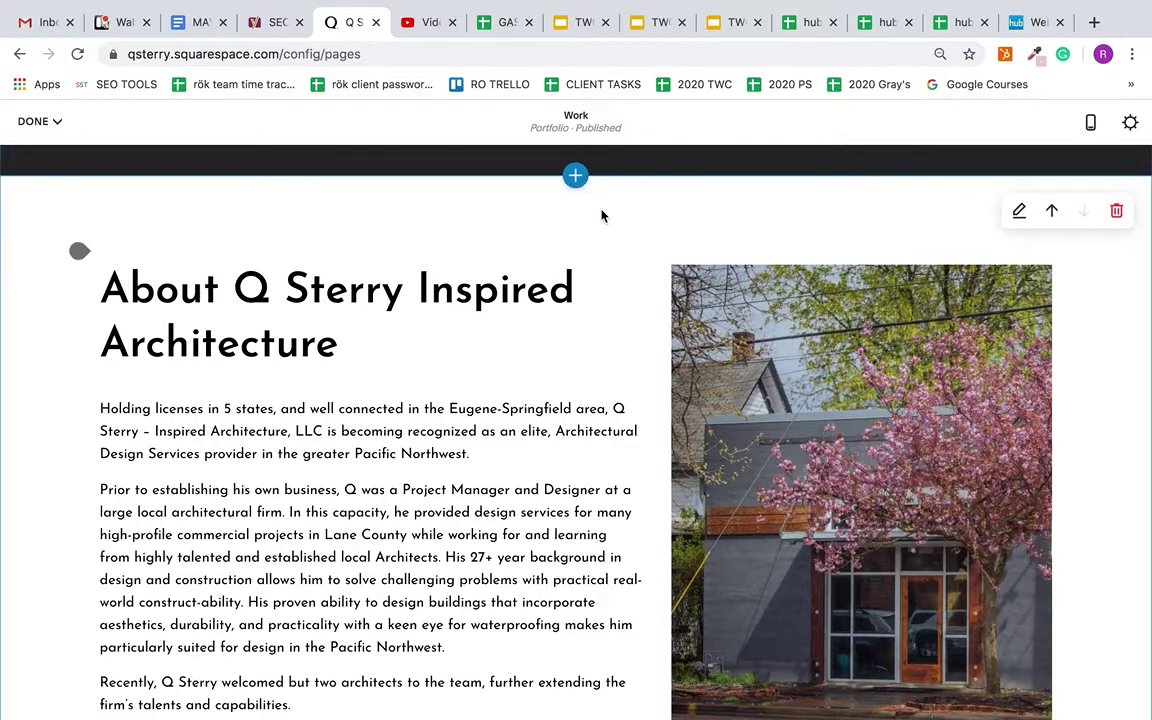
pyautogui.scroll(1, 601, 216)
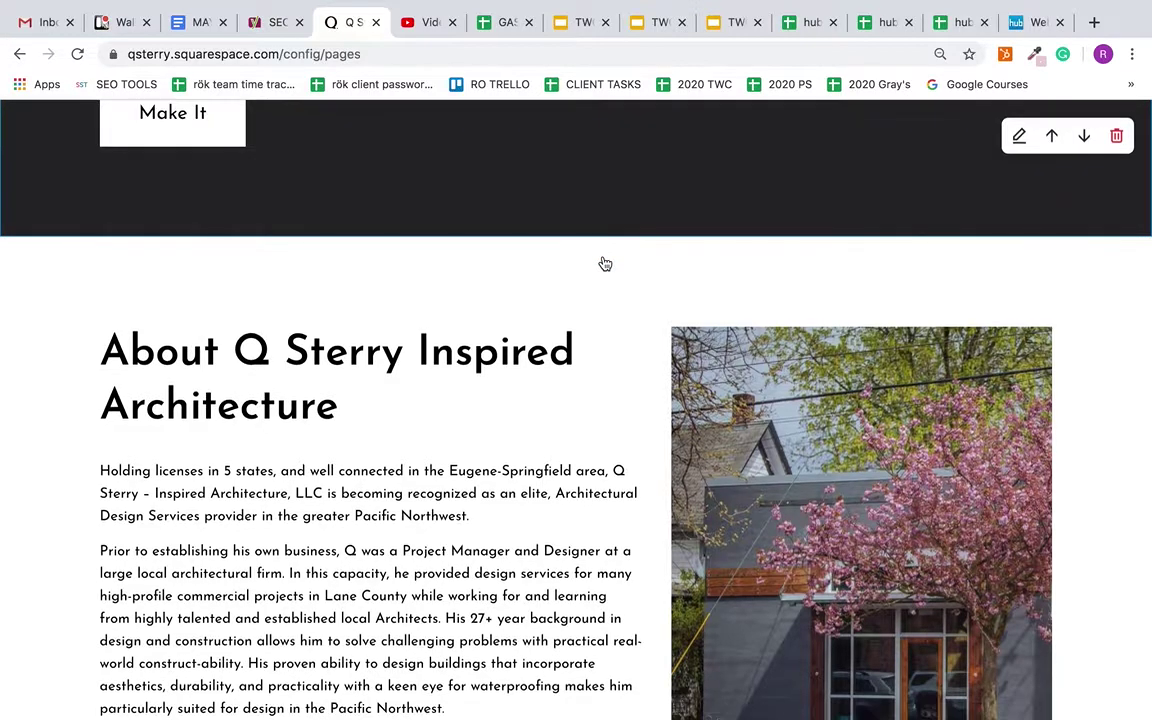
# Step: Start adding a section between the services and About sections, and examine the Headlines and List section layouts
pyautogui.click(604, 262)
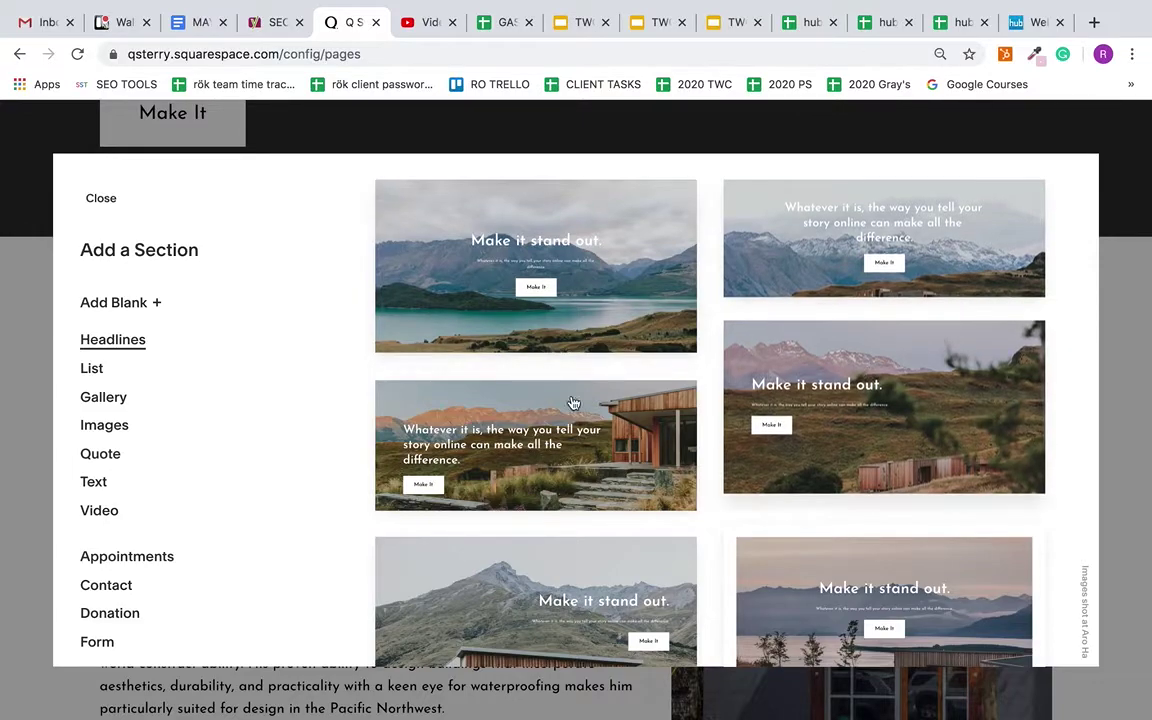
pyautogui.scroll(-3, 926, 466)
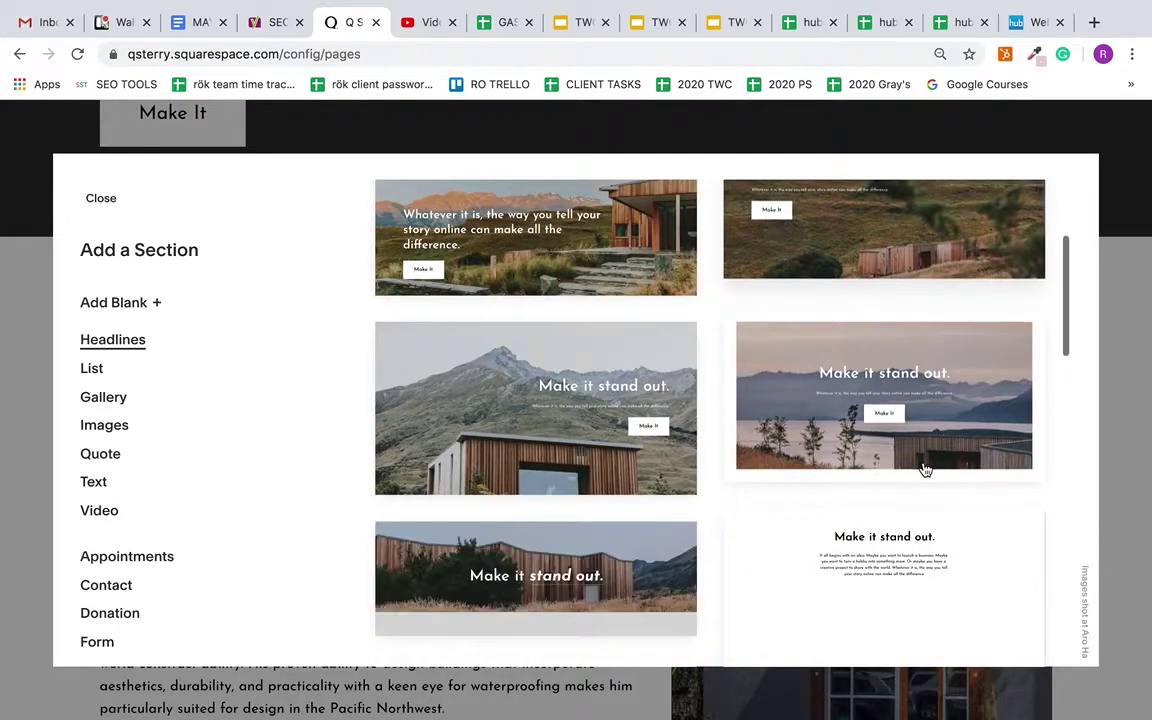
pyautogui.scroll(-2, 926, 470)
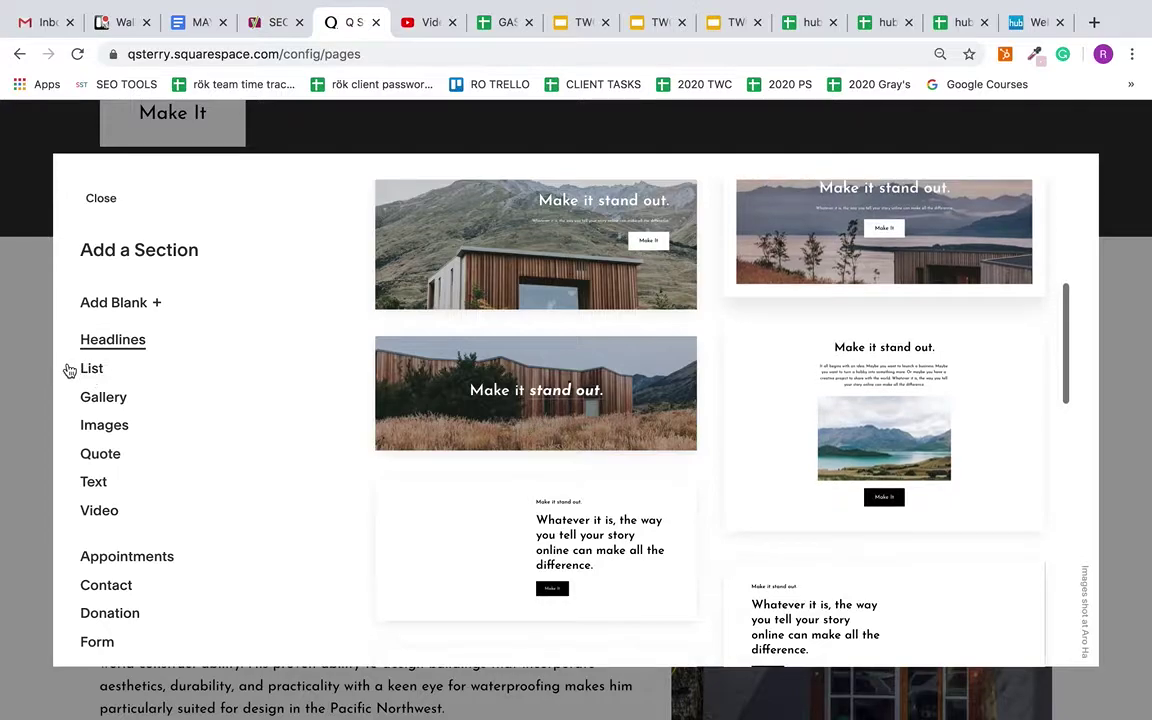
pyautogui.click(113, 404)
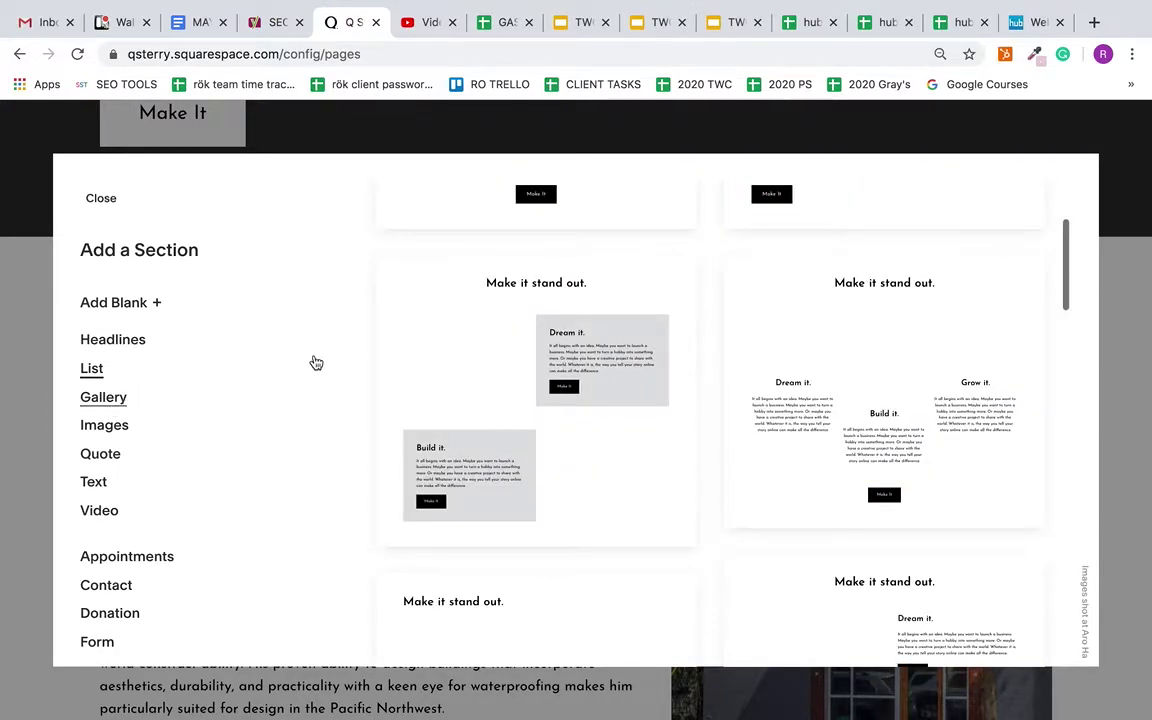
pyautogui.scroll(2, 617, 380)
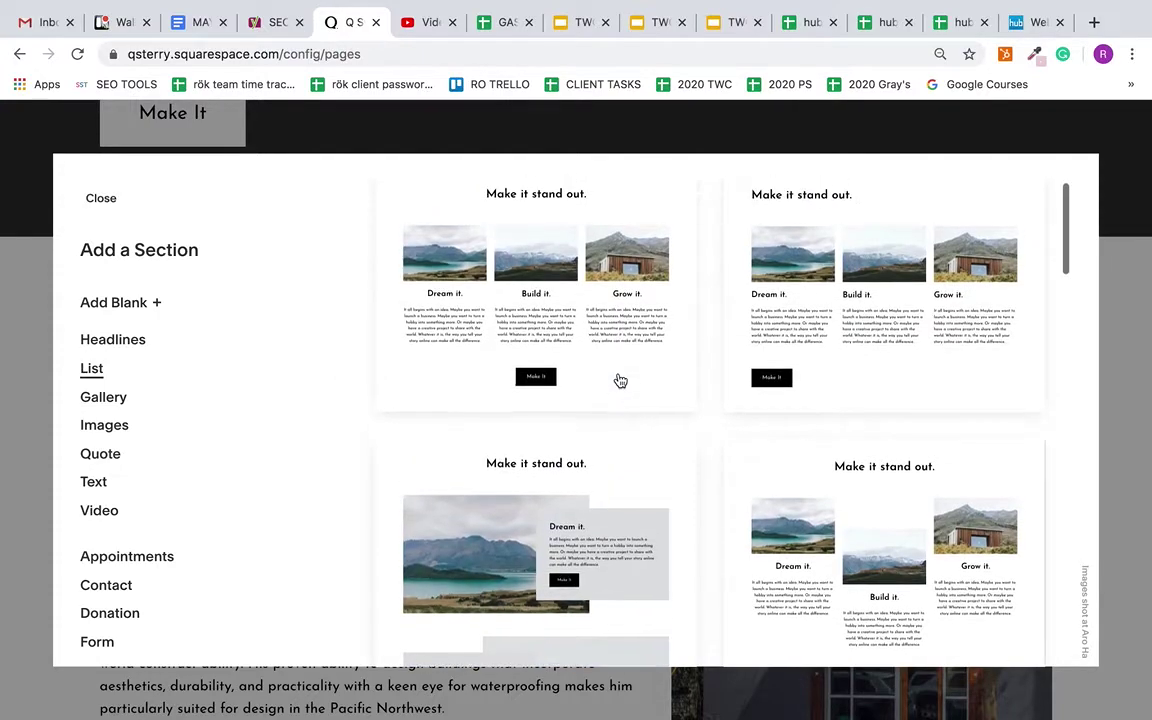
pyautogui.scroll(-6, 620, 381)
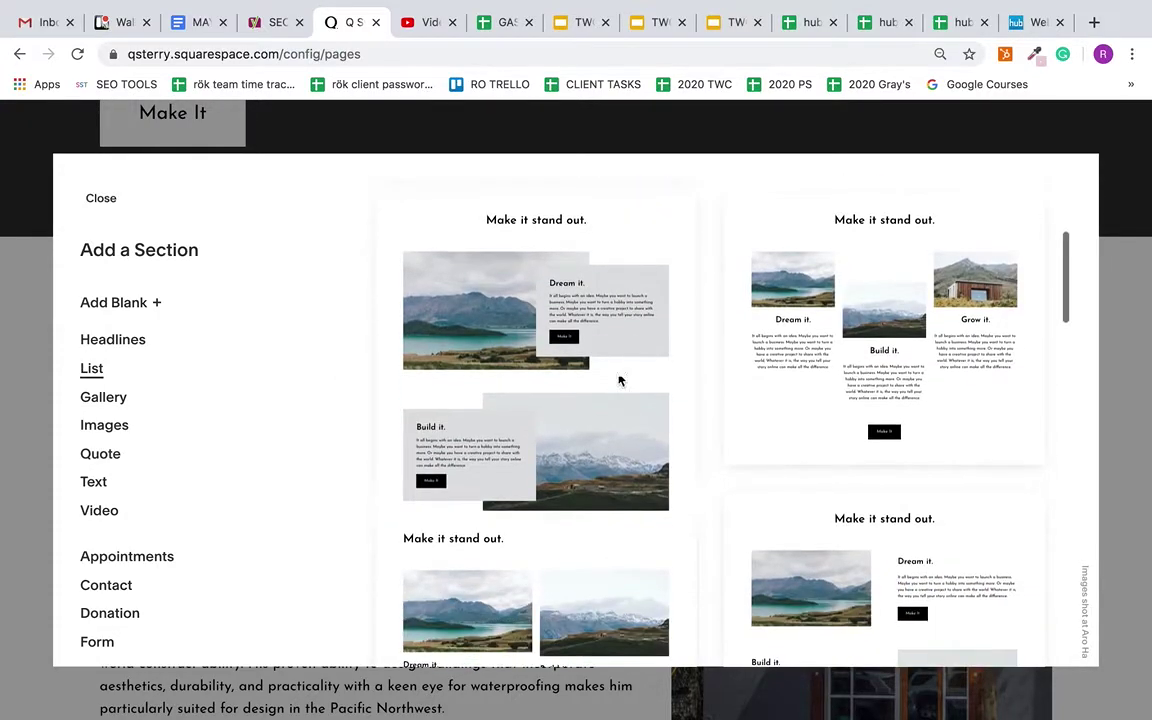
pyautogui.scroll(-5, 620, 381)
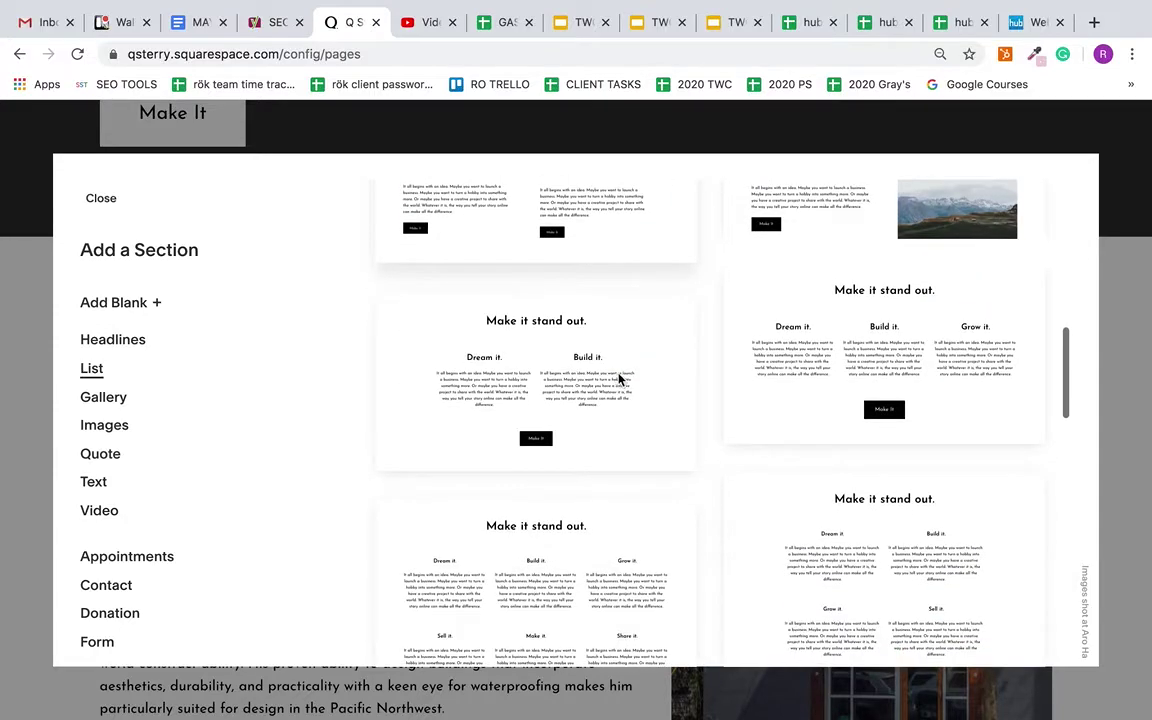
# Step: Examine the Gallery section layouts and the remaining section categories, and close the section picker without adding a section
pyautogui.click(105, 398)
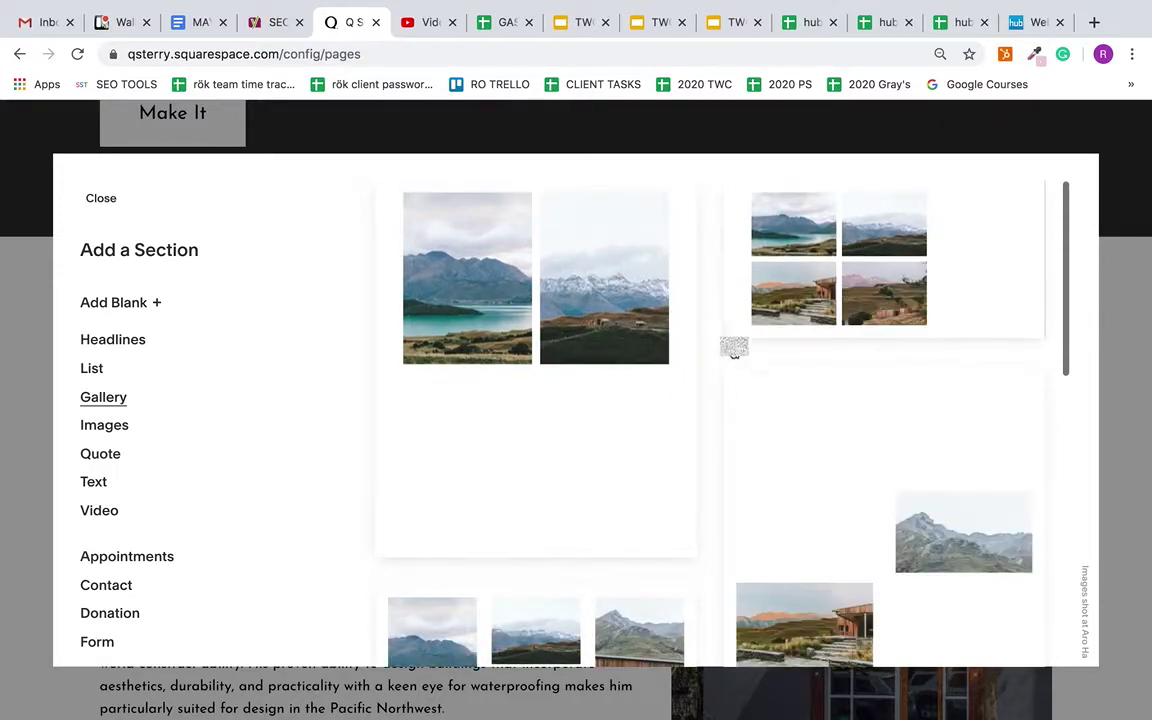
pyautogui.scroll(-1, 669, 347)
pyautogui.scroll(-1, 671, 347)
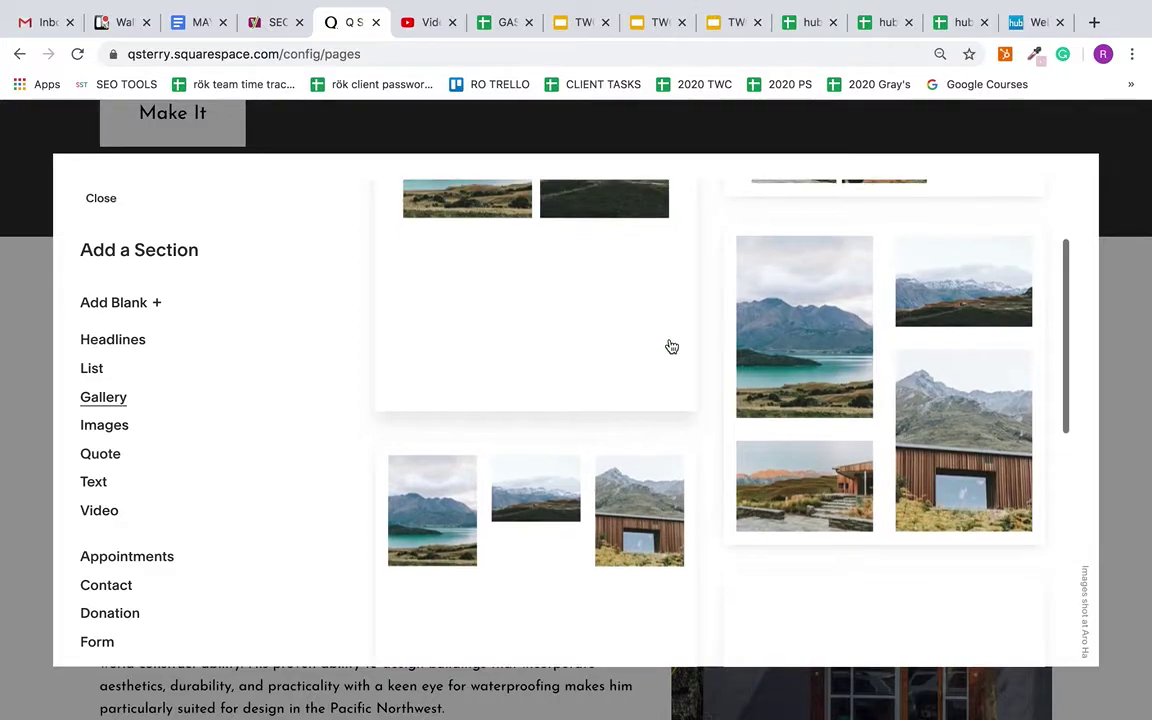
pyautogui.scroll(-1, 893, 447)
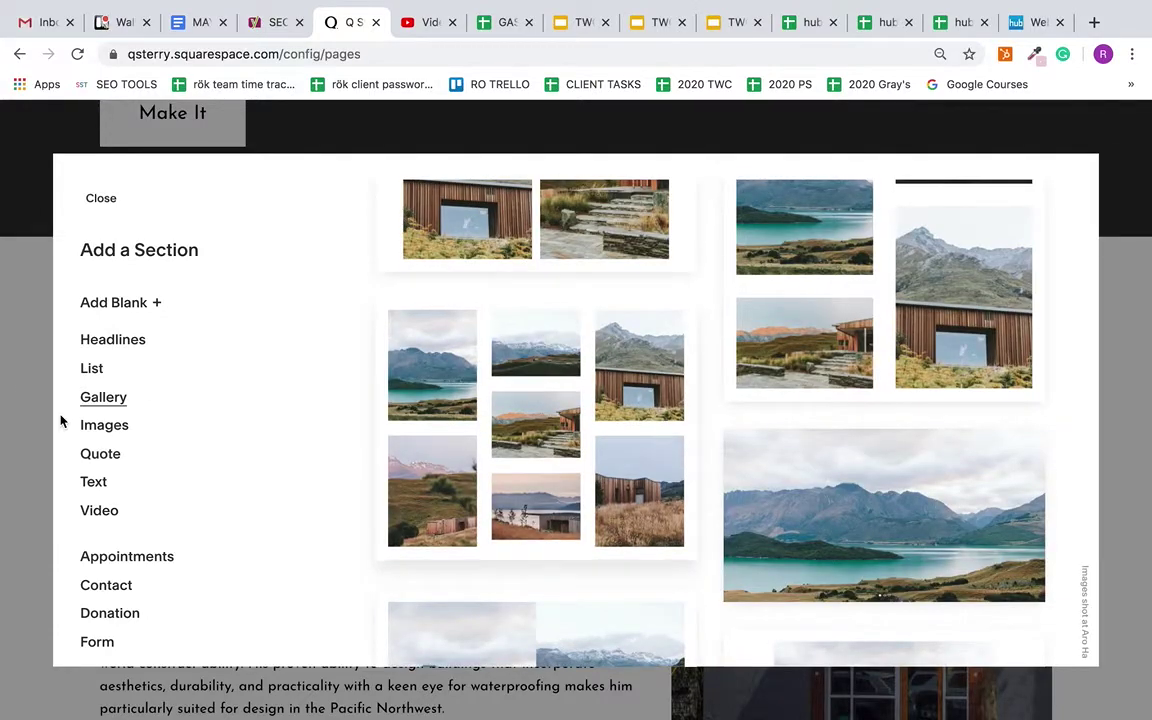
pyautogui.scroll(-7, 165, 486)
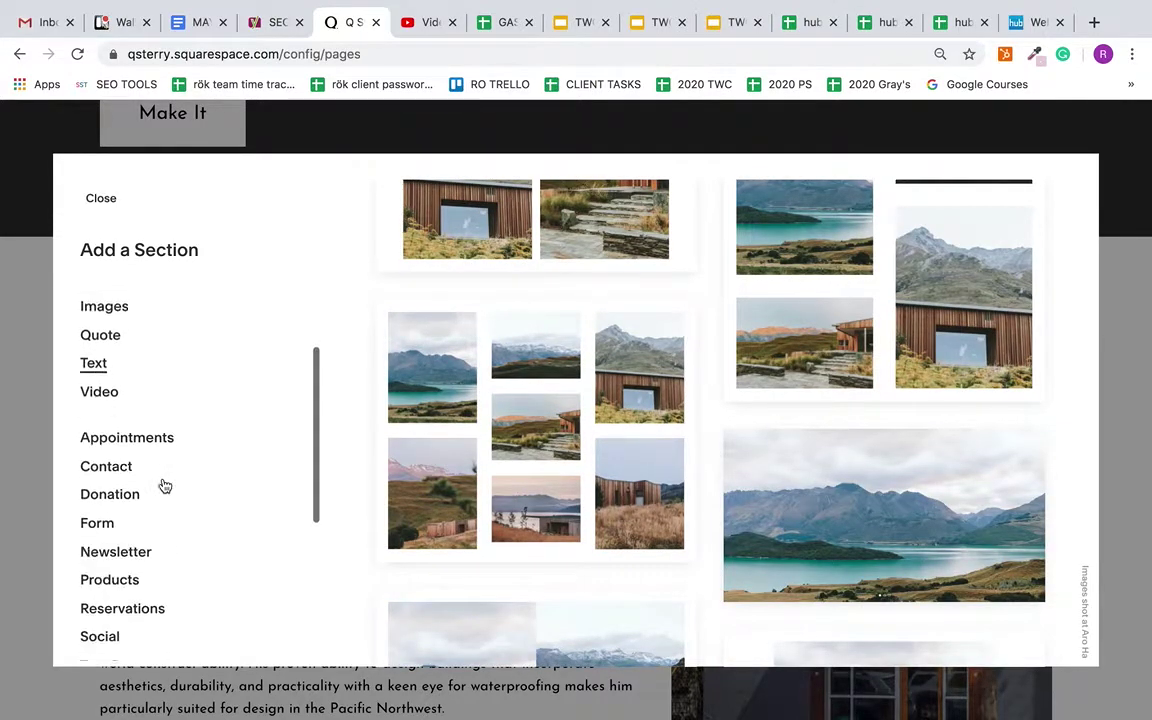
pyautogui.scroll(-1, 165, 486)
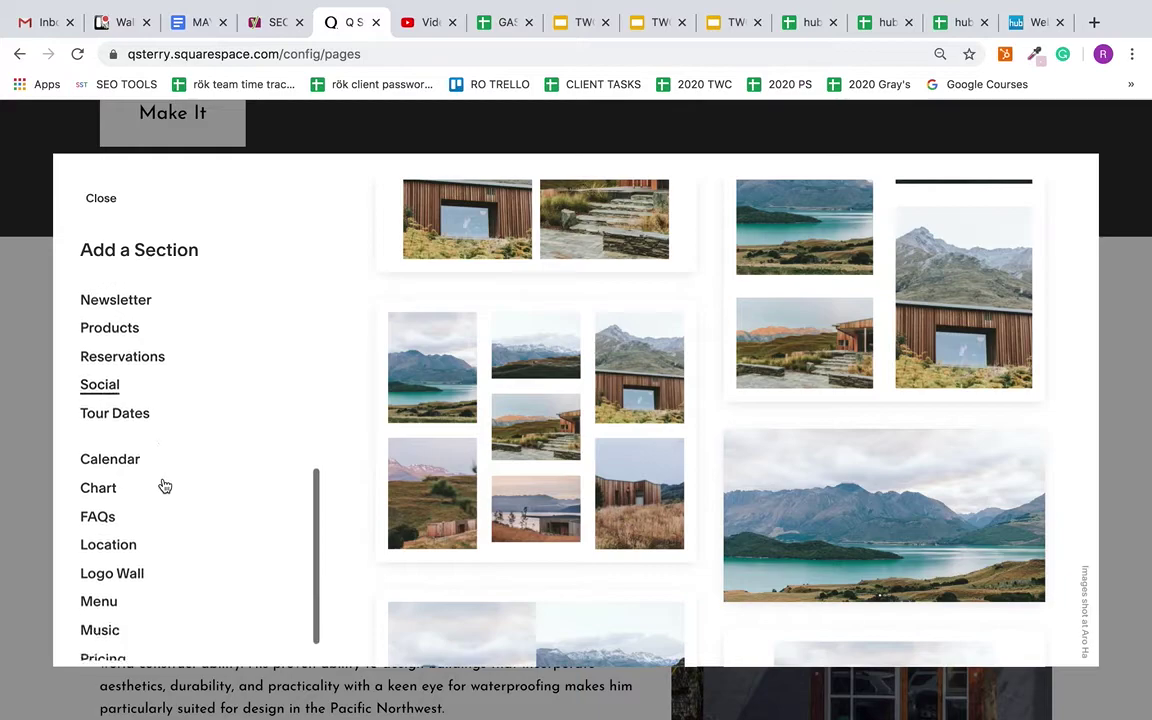
pyautogui.scroll(-1, 165, 486)
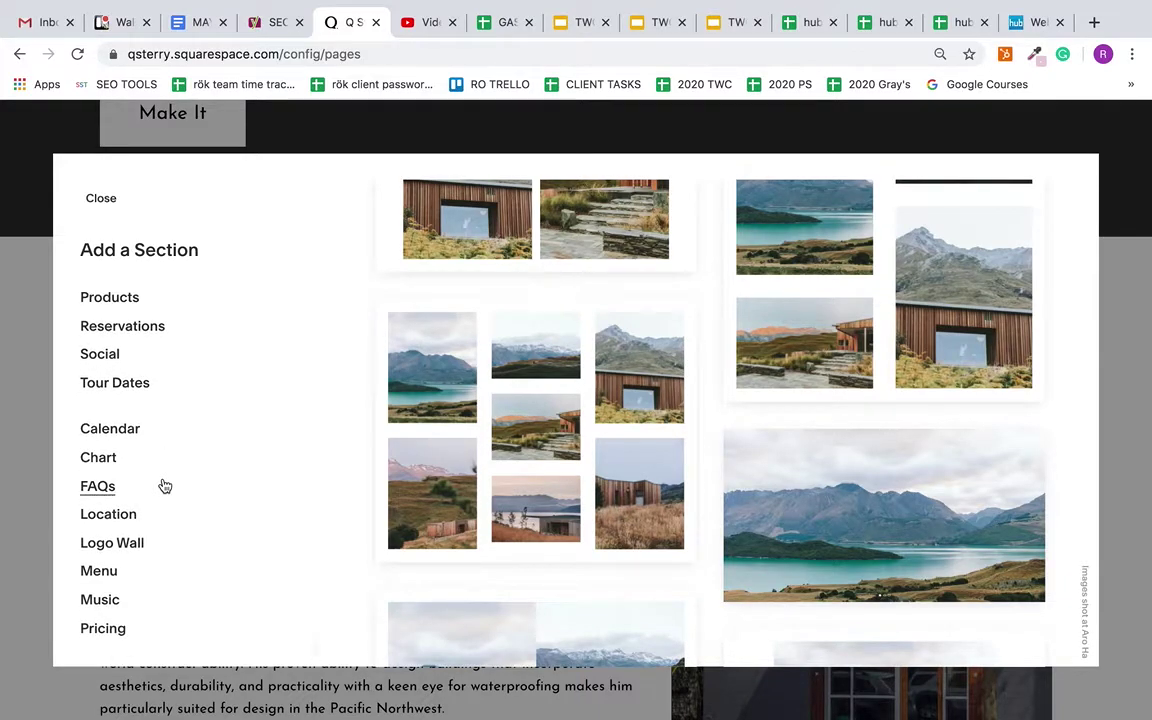
pyautogui.scroll(10, 165, 486)
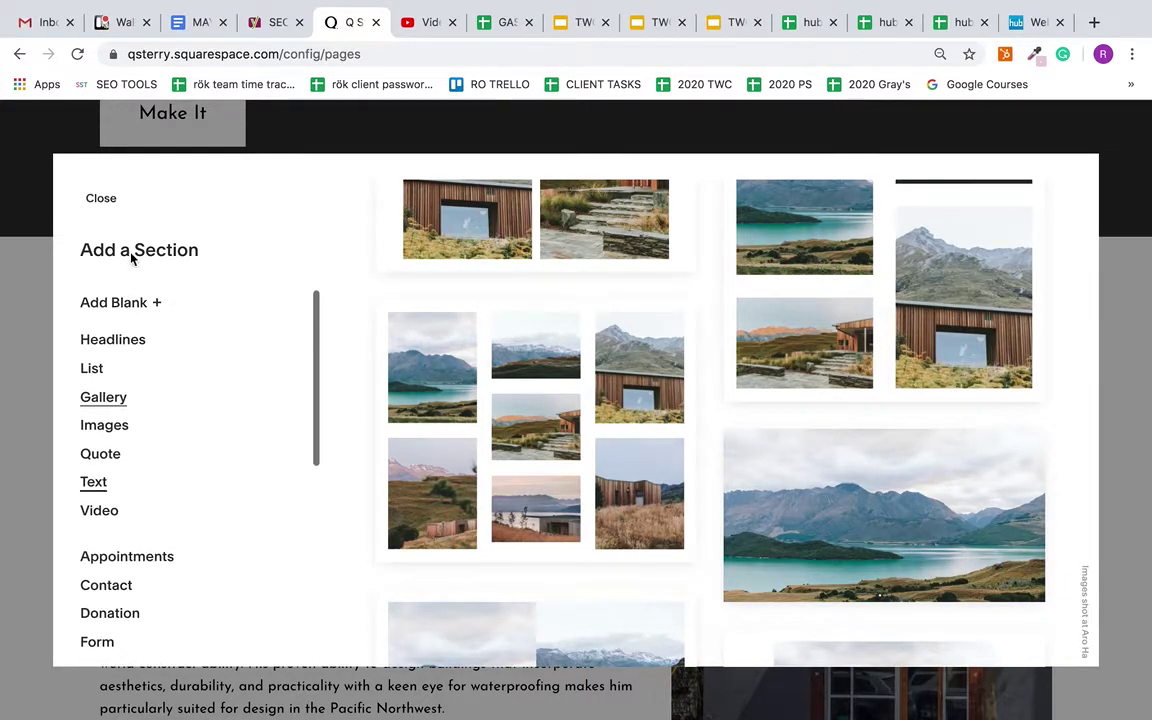
pyautogui.click(101, 198)
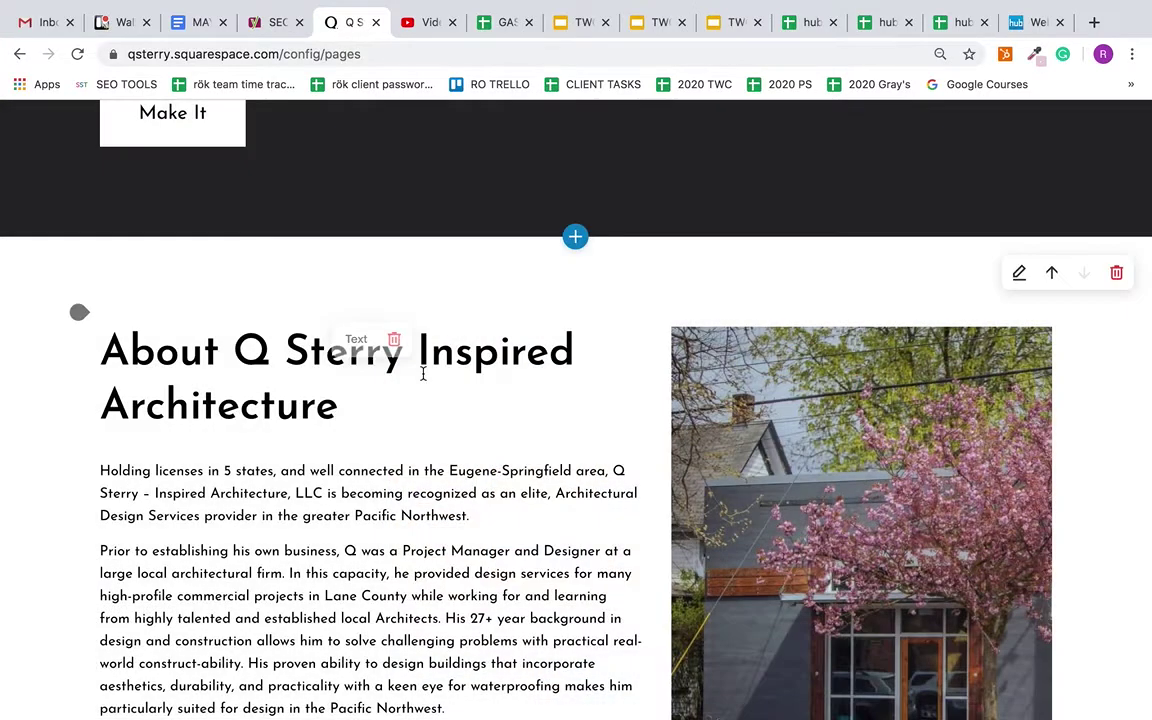
# Step: Return to the start of the Work page and finish editing it
pyautogui.scroll(6, 423, 375)
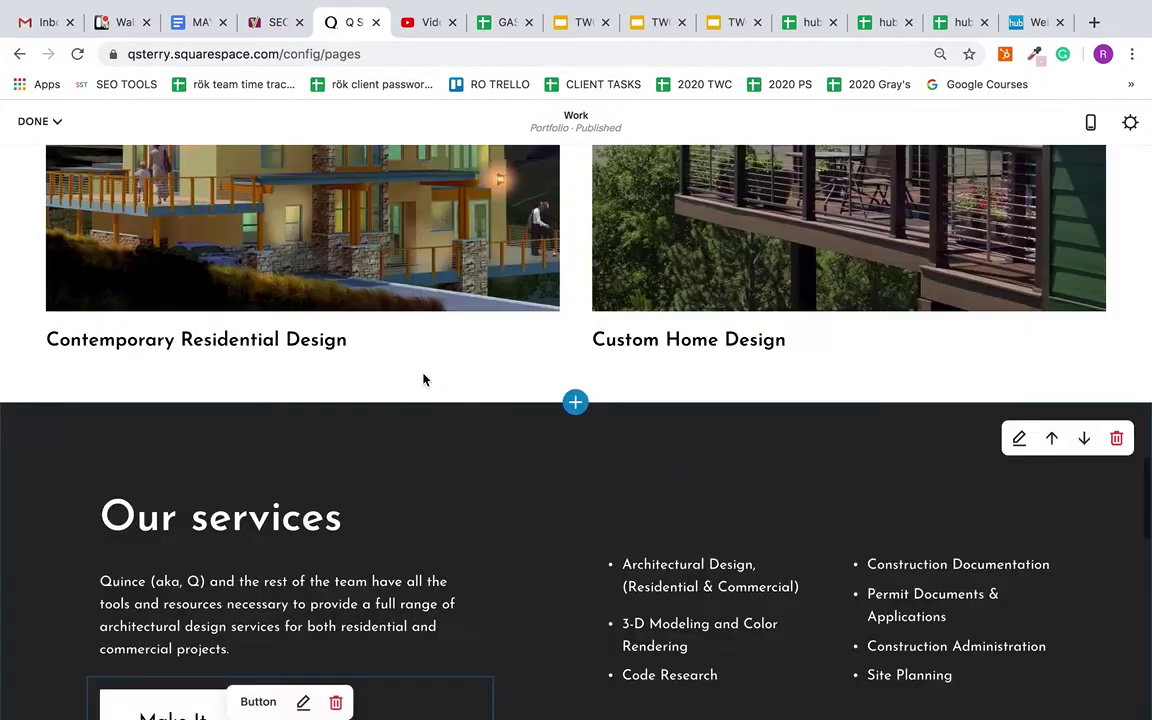
pyautogui.scroll(15, 423, 378)
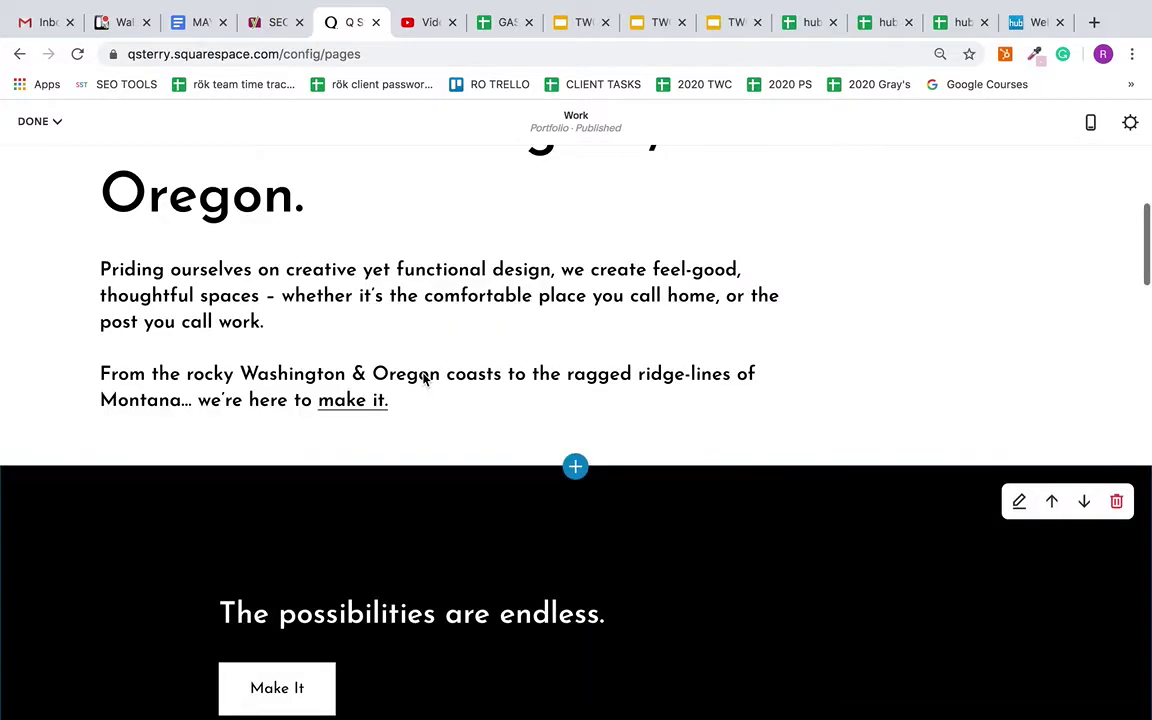
pyautogui.scroll(5, 423, 378)
pyautogui.moveTo(535, 235)
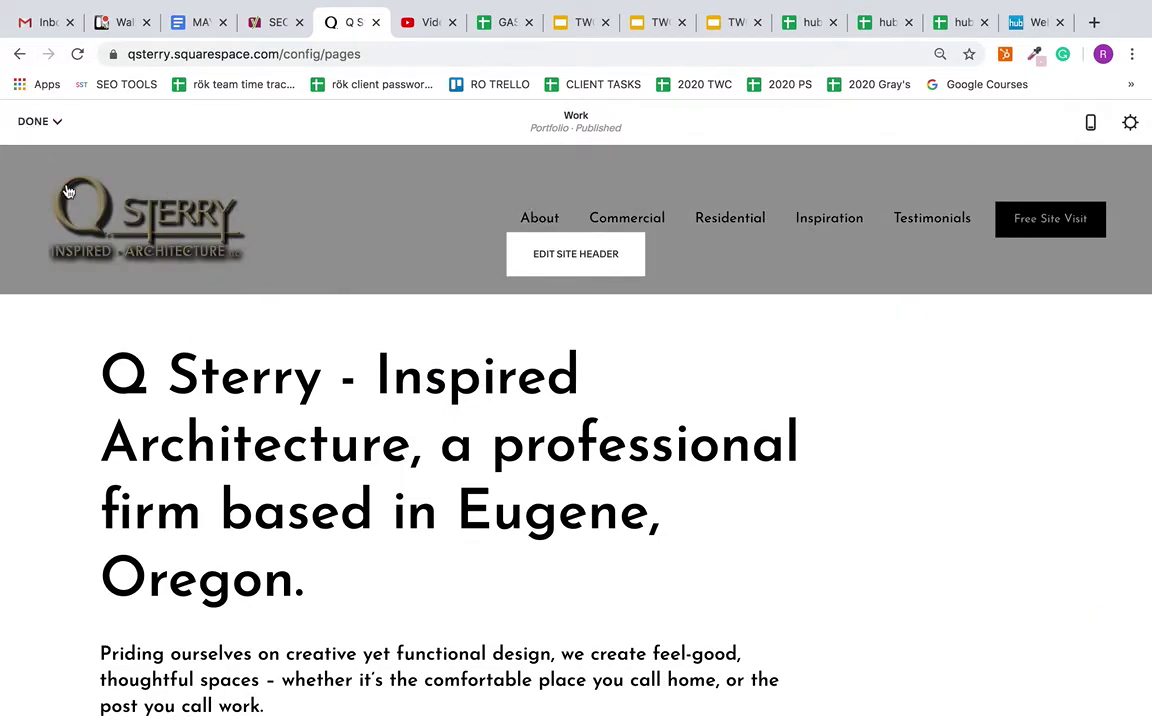
pyautogui.click(35, 121)
pyautogui.click(41, 152)
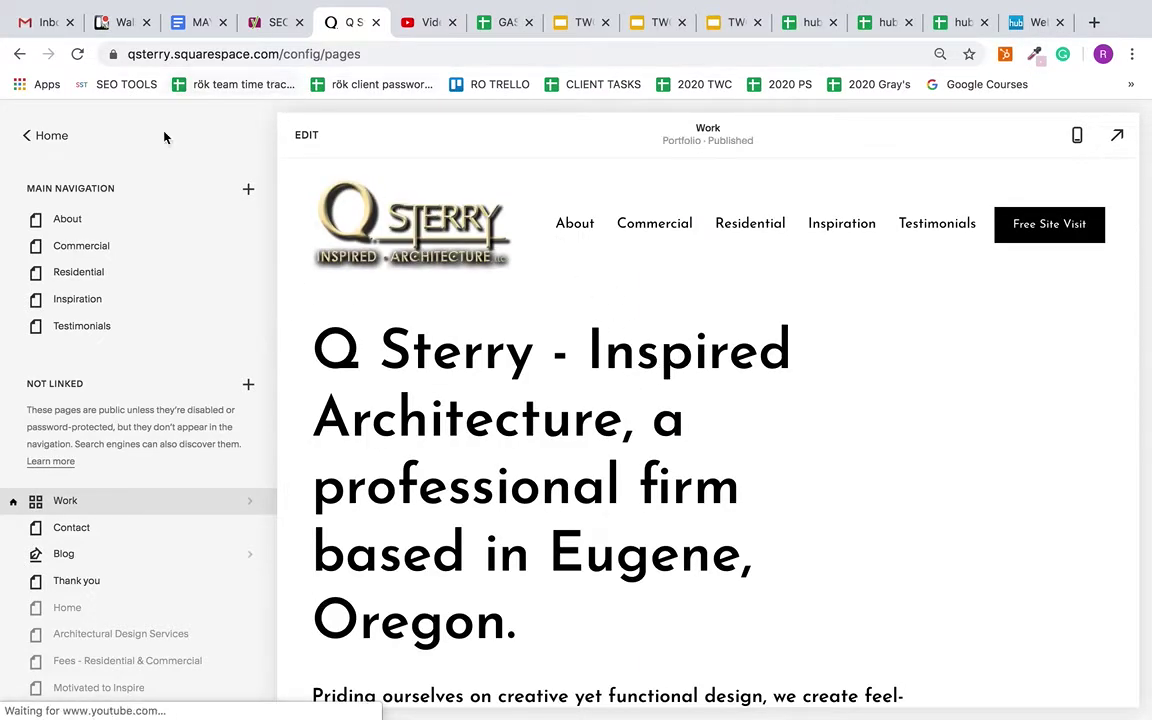
# Step: Examine the site-wide page width and site margin in the Design spacing settings, and return to the Design options
pyautogui.click(44, 140)
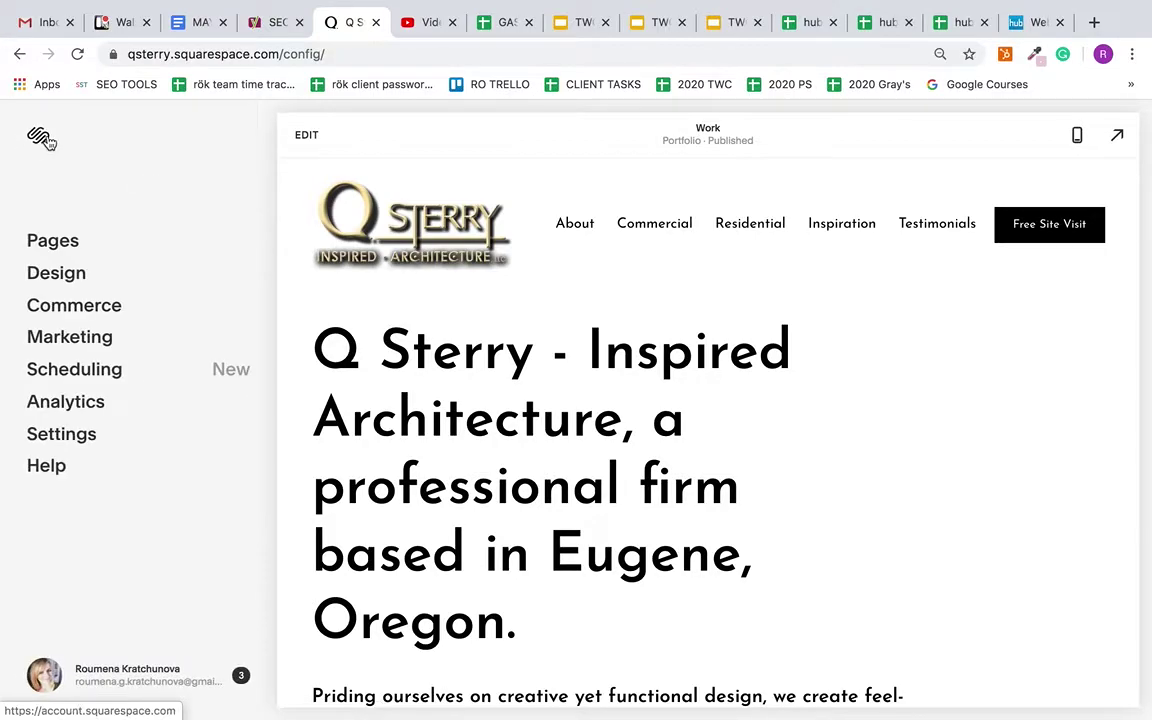
pyautogui.click(58, 276)
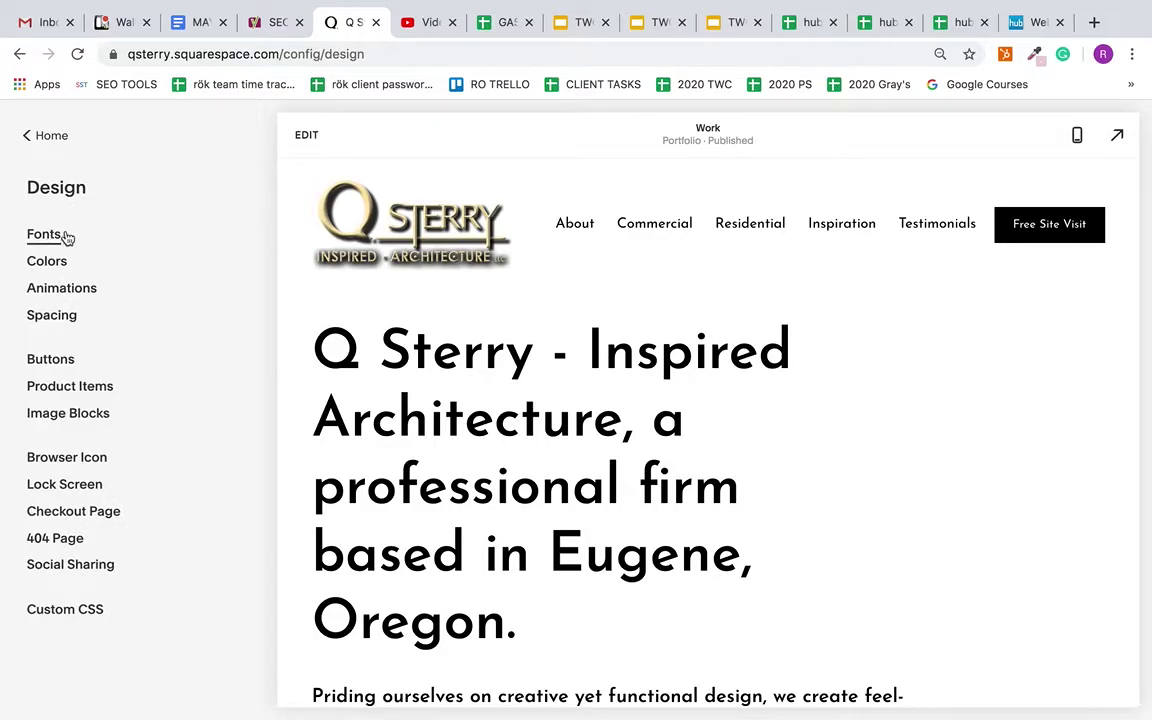
pyautogui.click(60, 314)
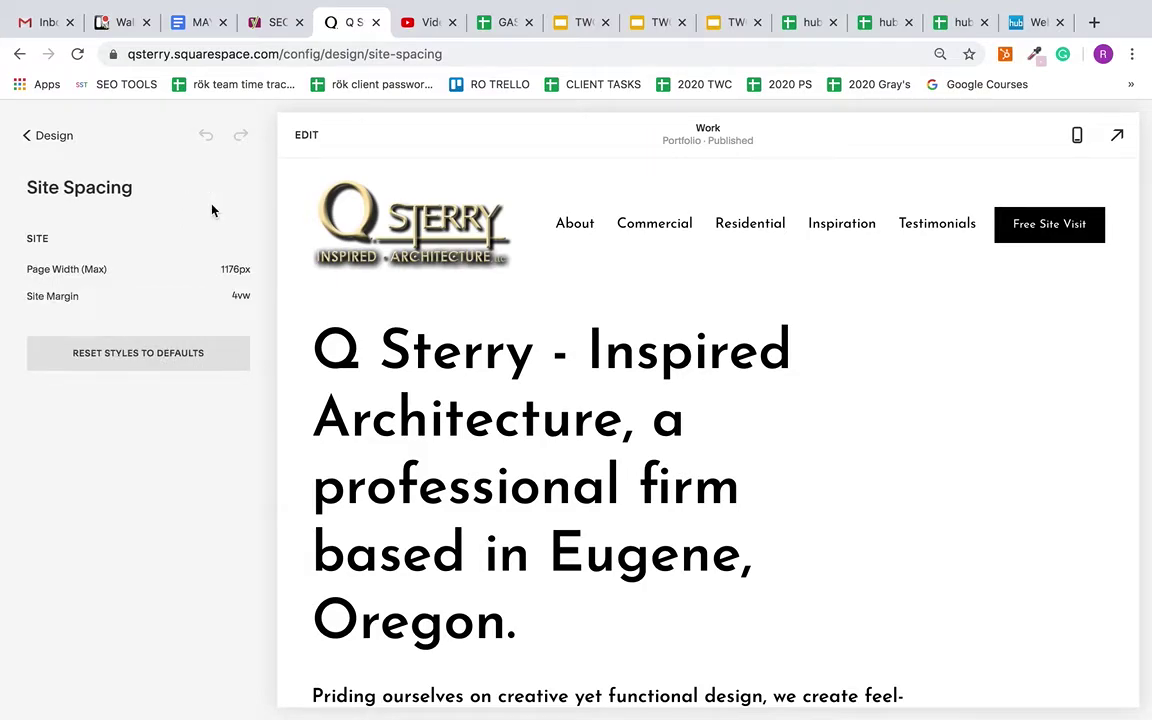
pyautogui.moveTo(238, 298)
pyautogui.moveTo(90, 297)
pyautogui.mouseDown()
pyautogui.moveTo(115, 296)
pyautogui.moveTo(92, 296)
pyautogui.mouseUp()
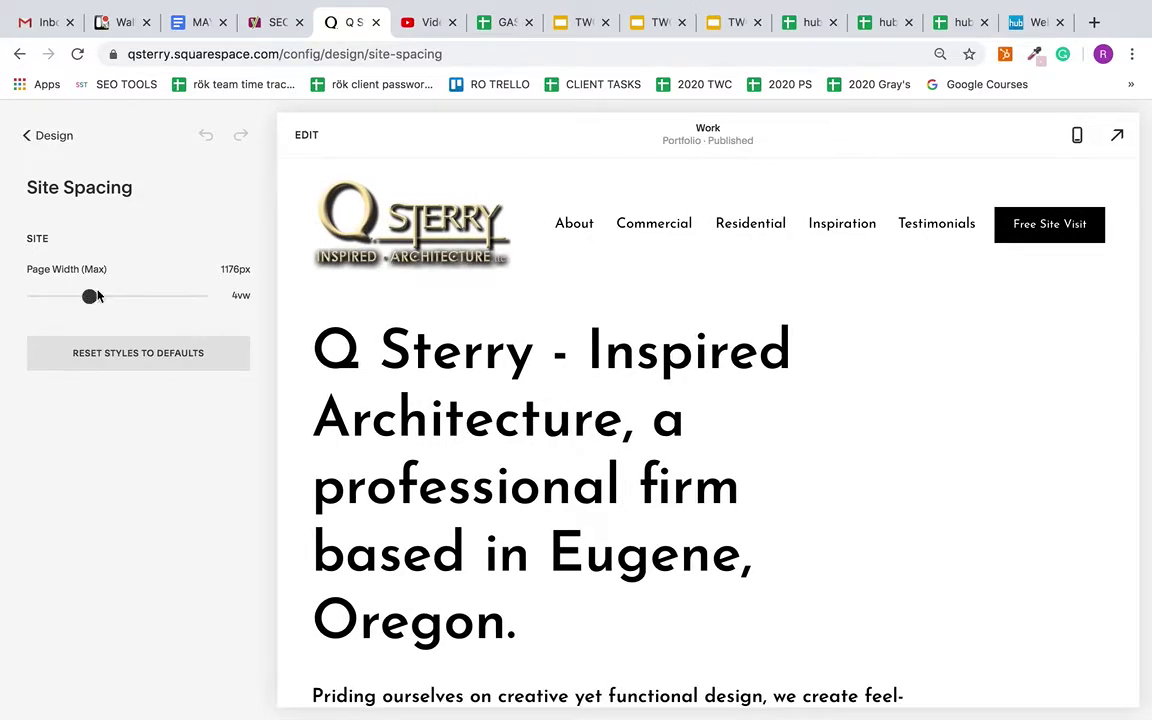
pyautogui.moveTo(87, 275)
pyautogui.click(30, 138)
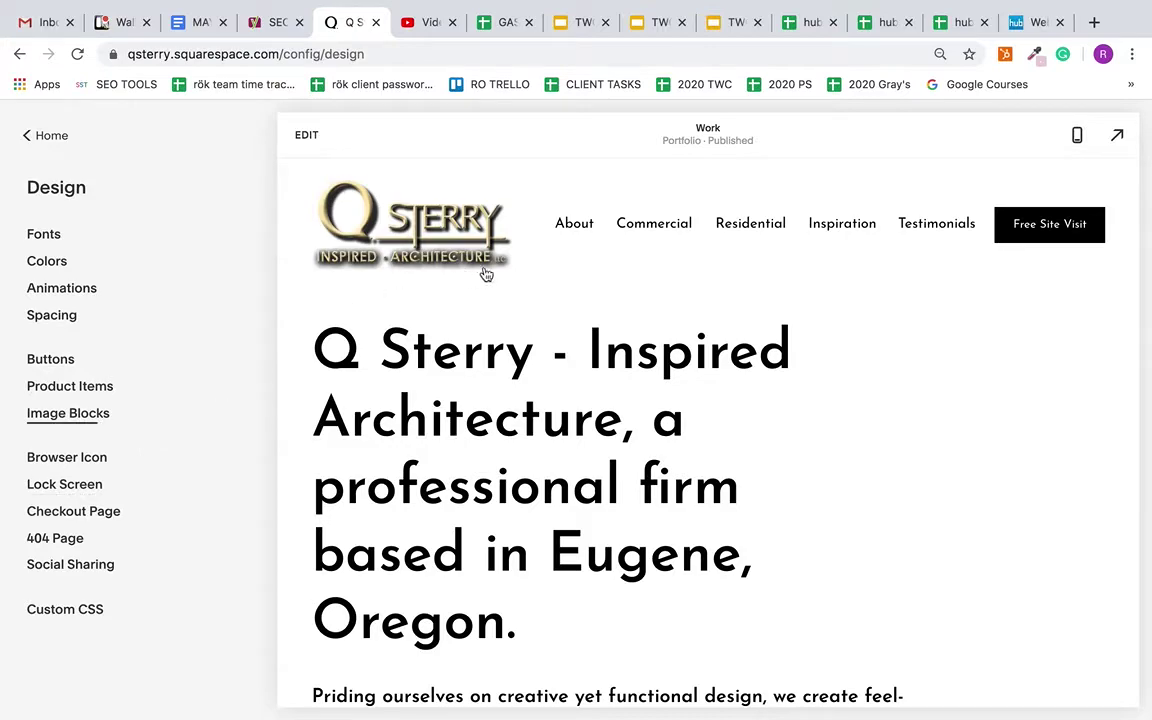
# Step: Open the Commercial Architecture page from the site navigation for editing
pyautogui.click(671, 230)
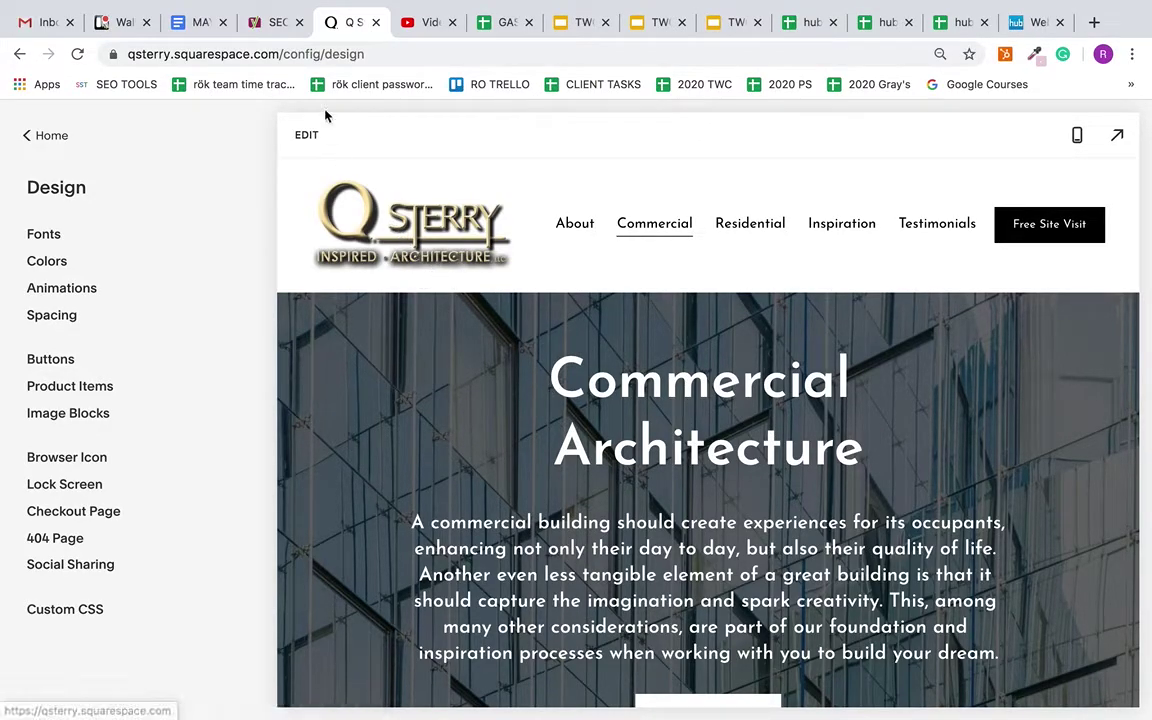
pyautogui.click(306, 136)
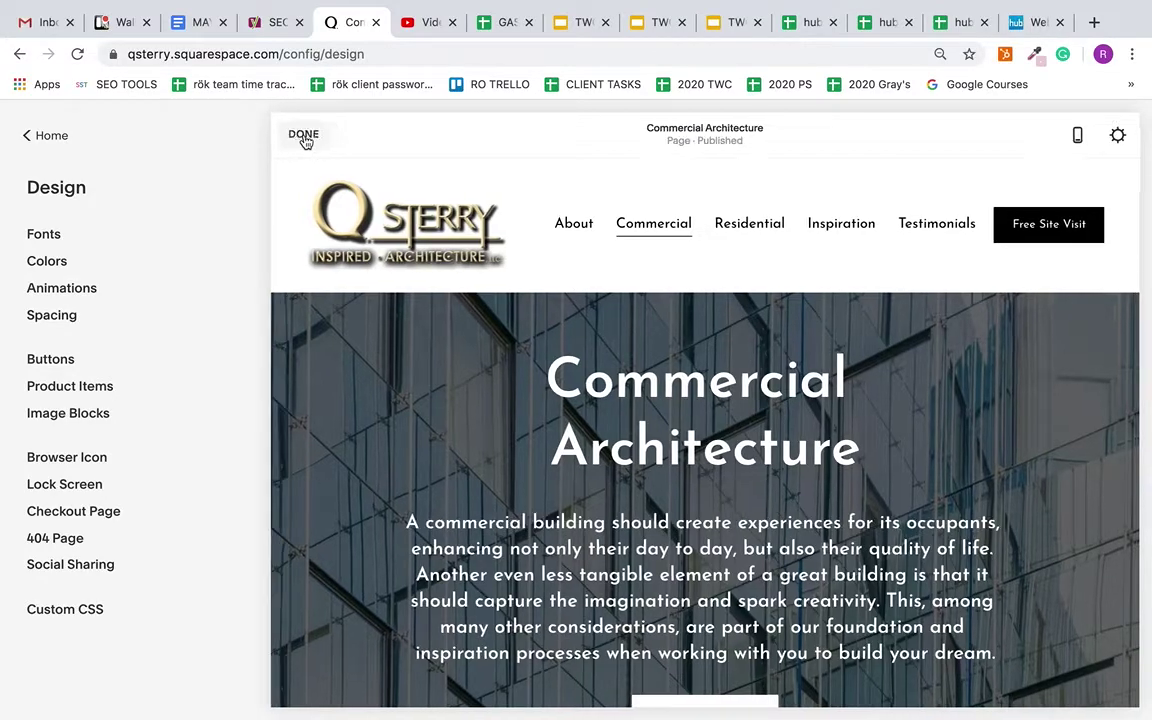
pyautogui.click(306, 136)
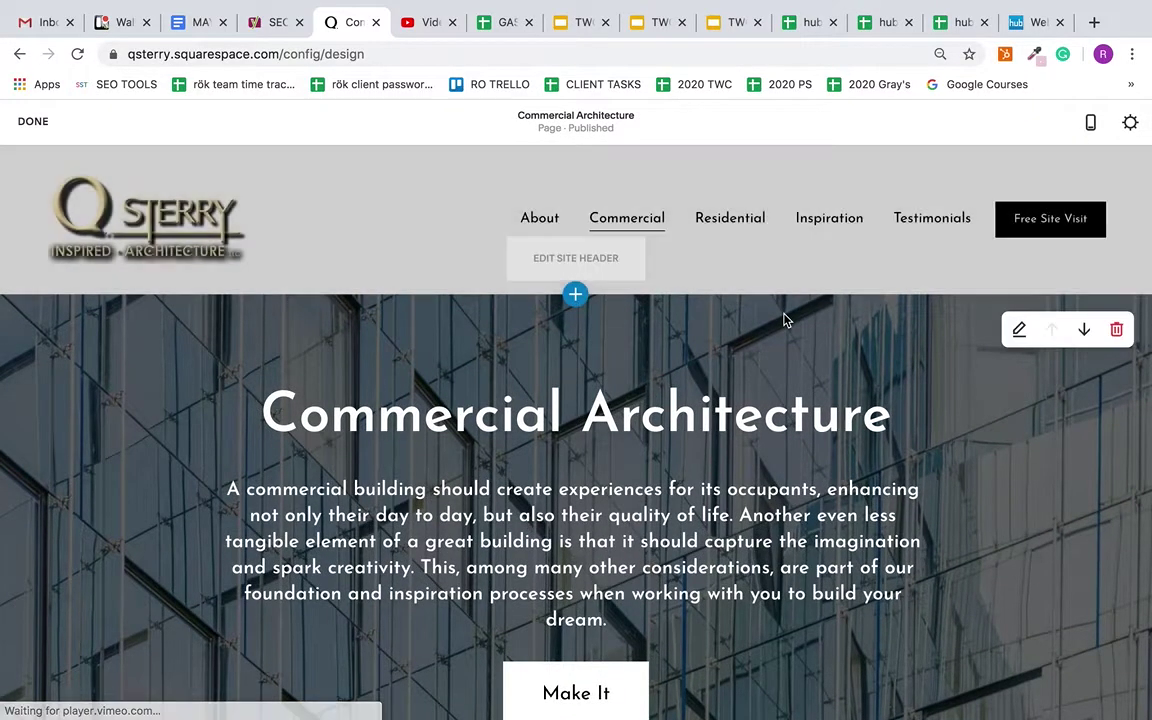
# Step: Review the Commercial Architecture banner's heading and Make It button, and open the banner section's format settings
pyautogui.scroll(-2, 785, 319)
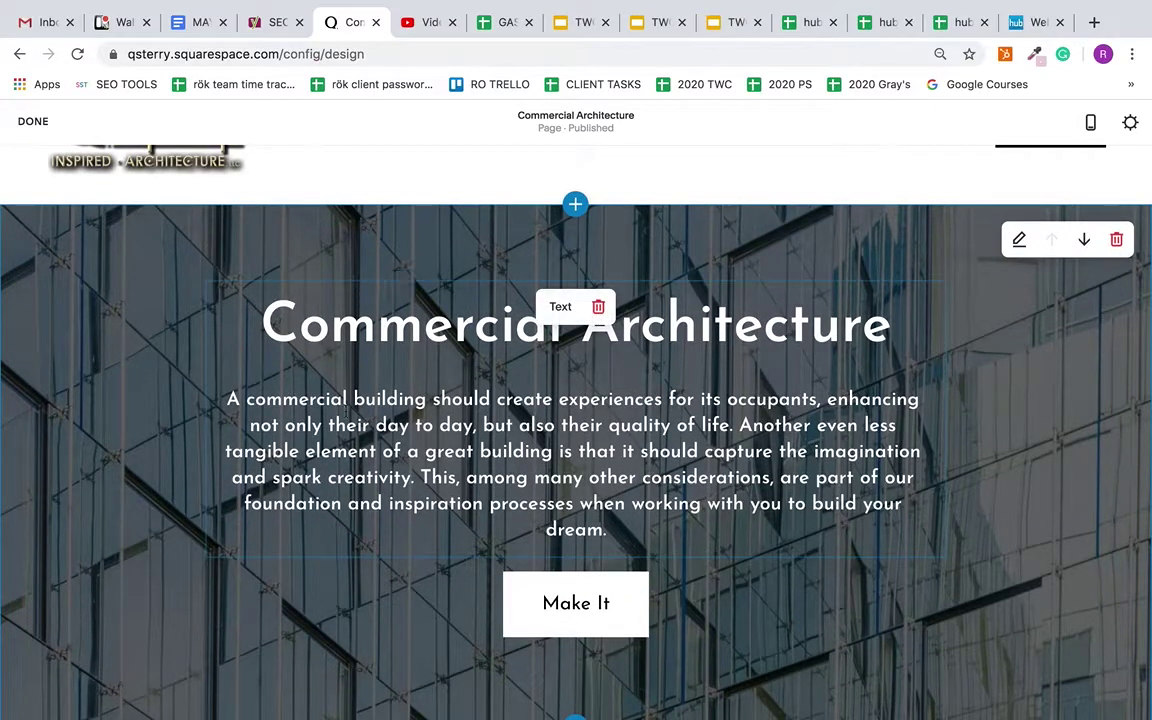
pyautogui.click(408, 350)
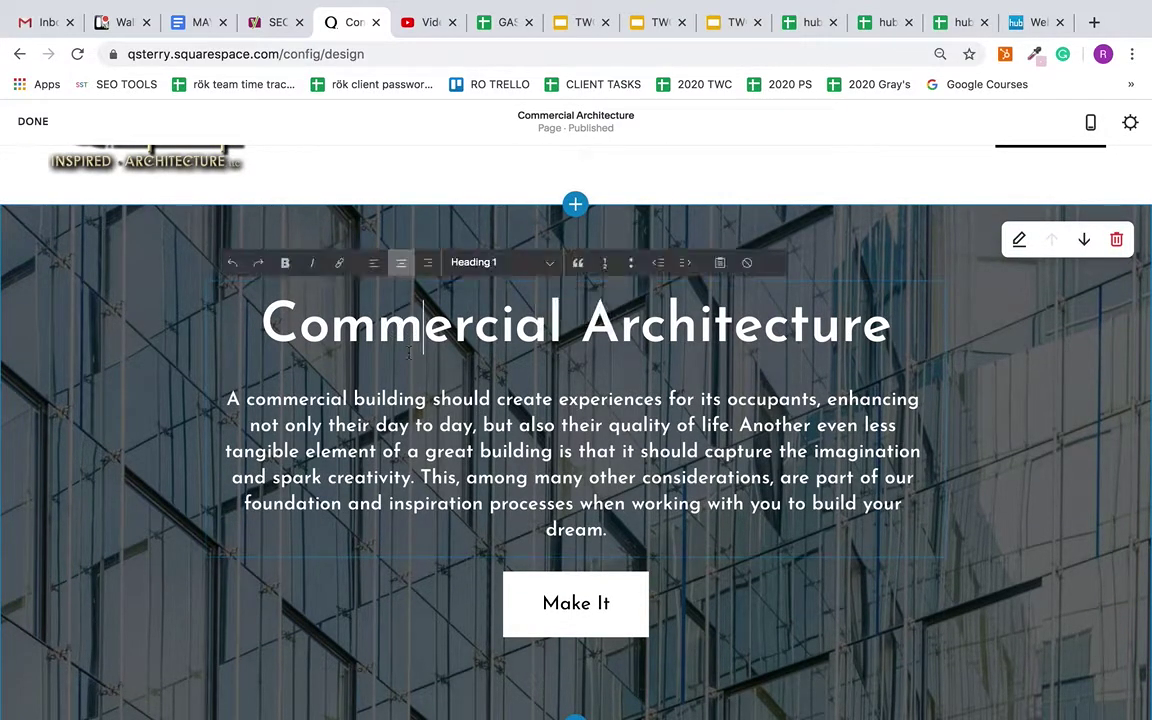
pyautogui.moveTo(586, 583)
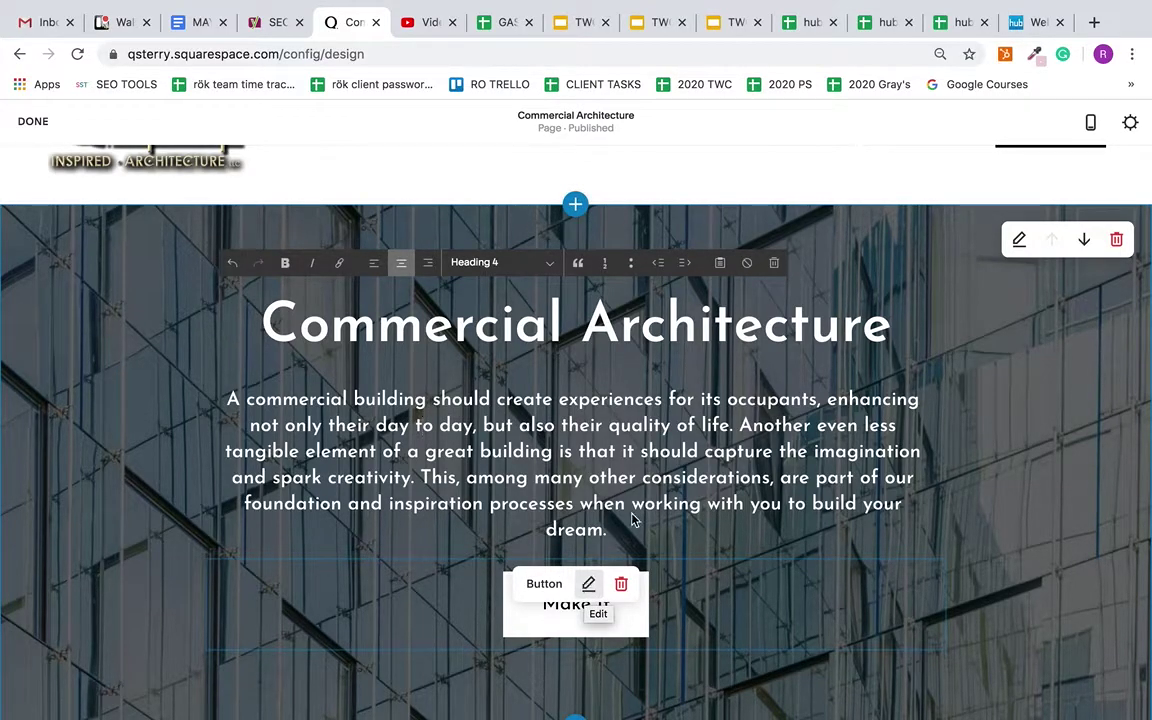
pyautogui.click(1020, 242)
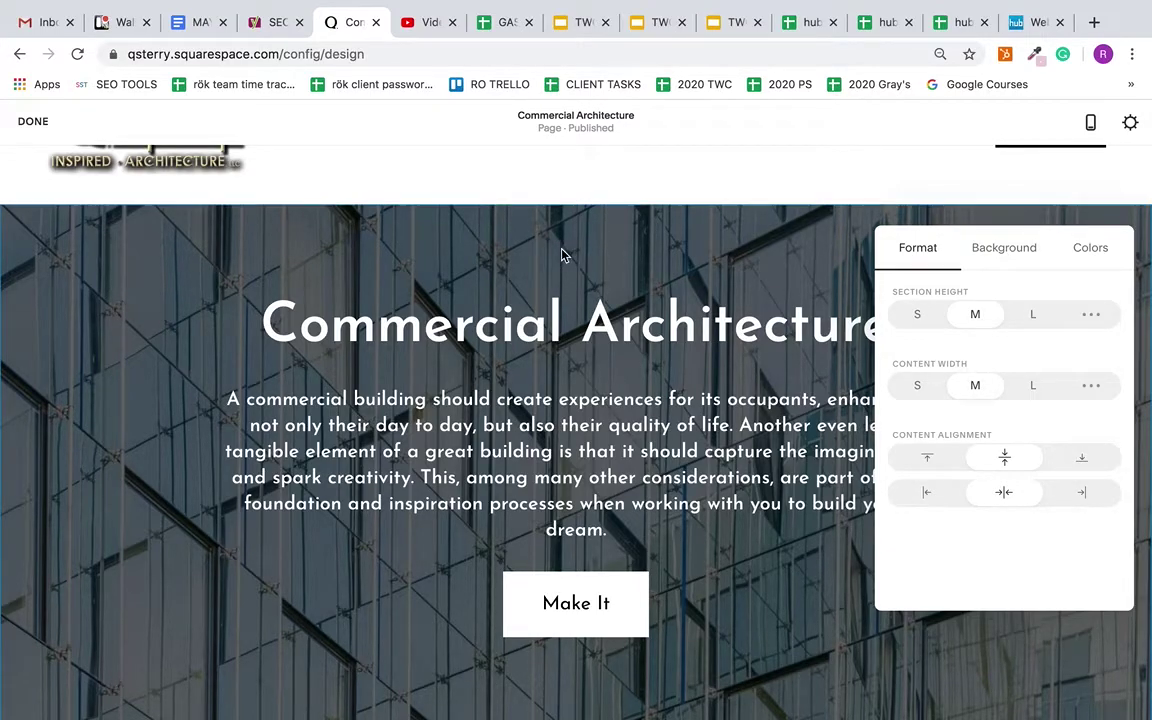
# Step: Try the S section height on the Commercial Architecture banner and set it back to M
pyautogui.click(916, 312)
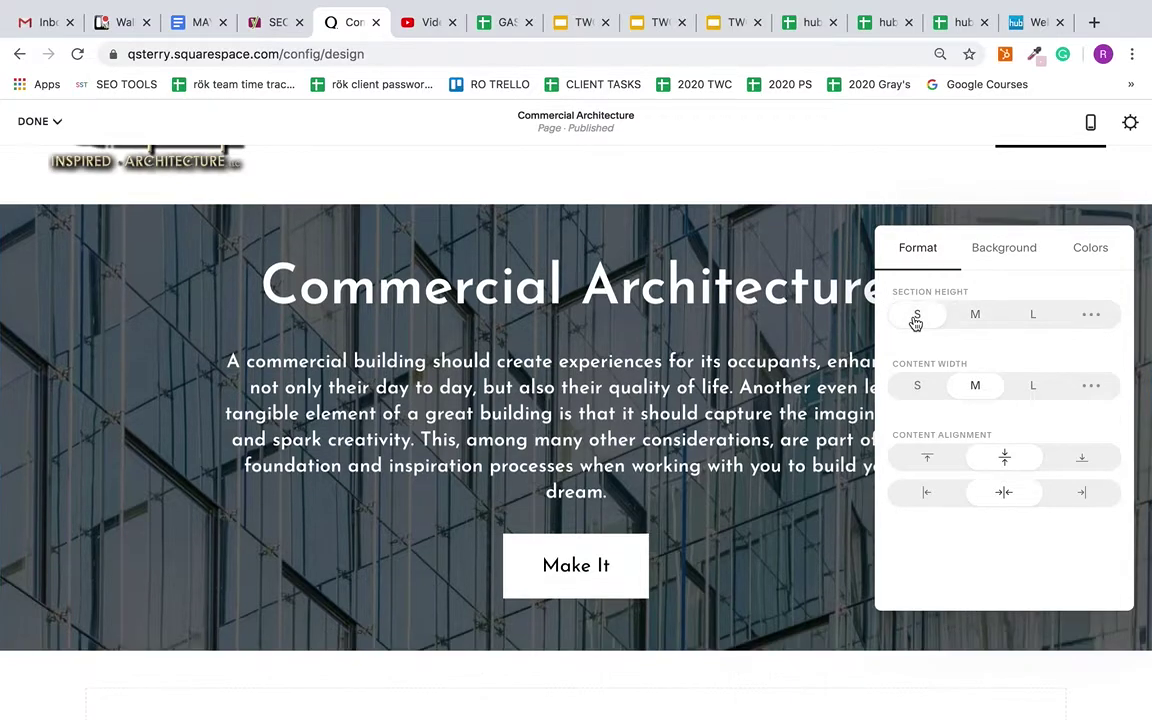
pyautogui.scroll(1, 610, 335)
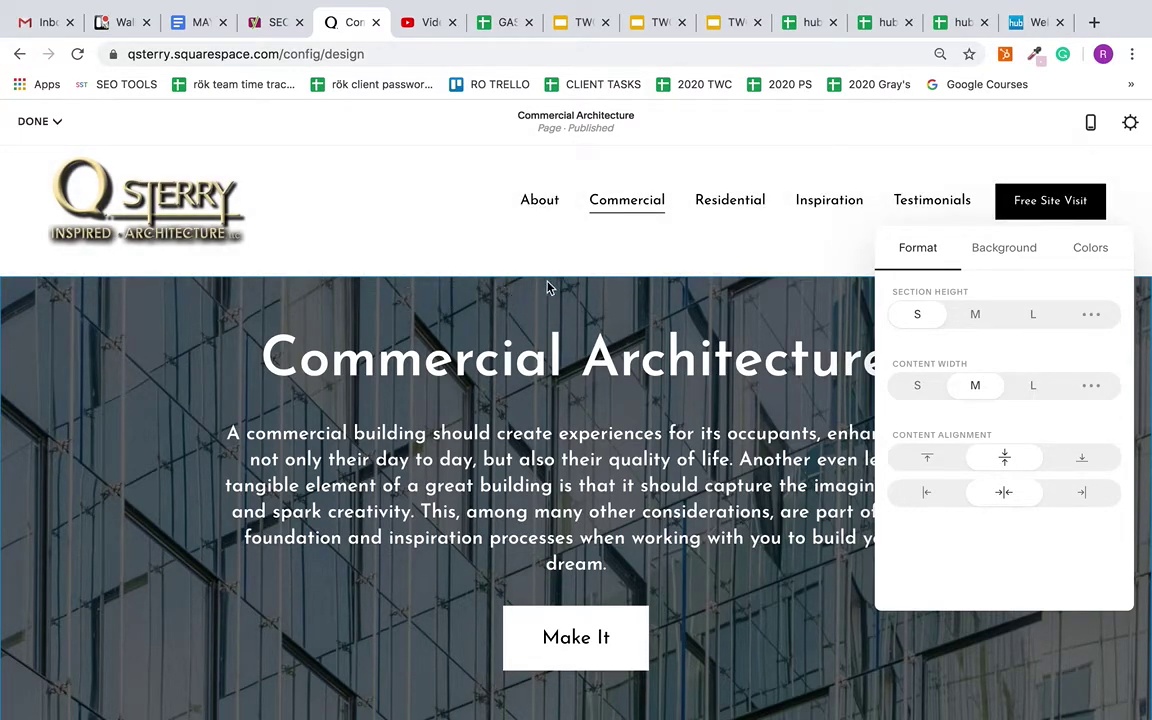
pyautogui.click(987, 315)
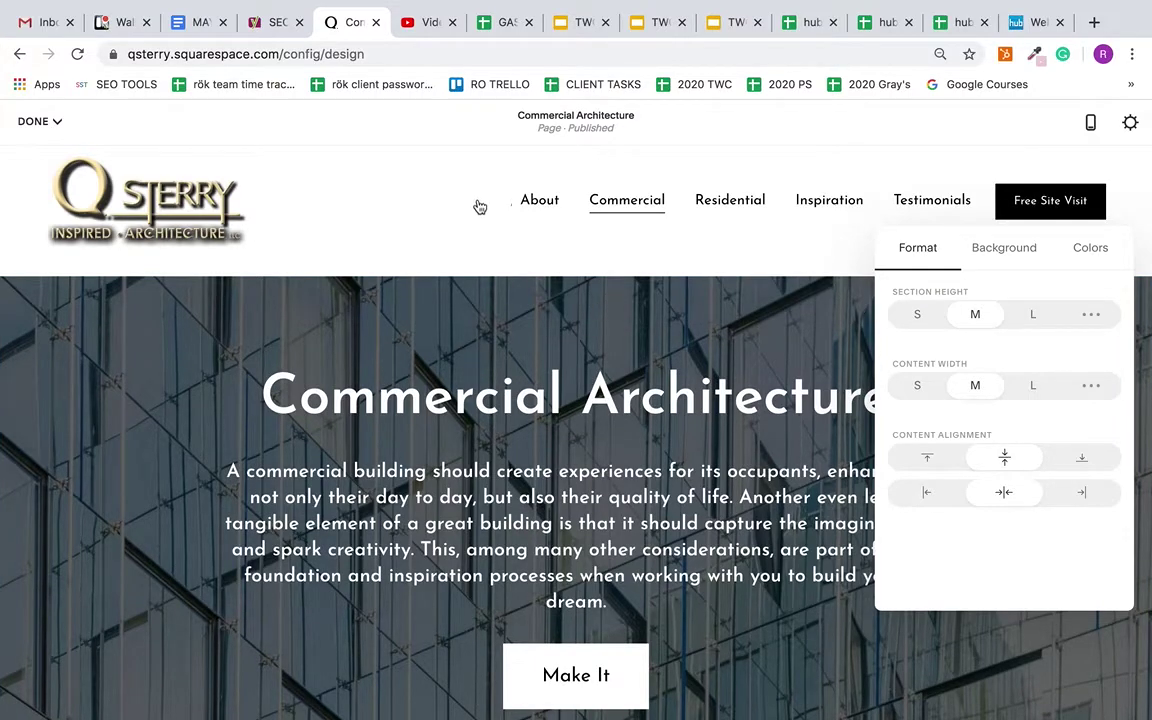
# Step: Examine the Commercial Architecture banner's background settings, including its image, background width and overlay opacity
pyautogui.scroll(-1, 641, 201)
pyautogui.click(1016, 252)
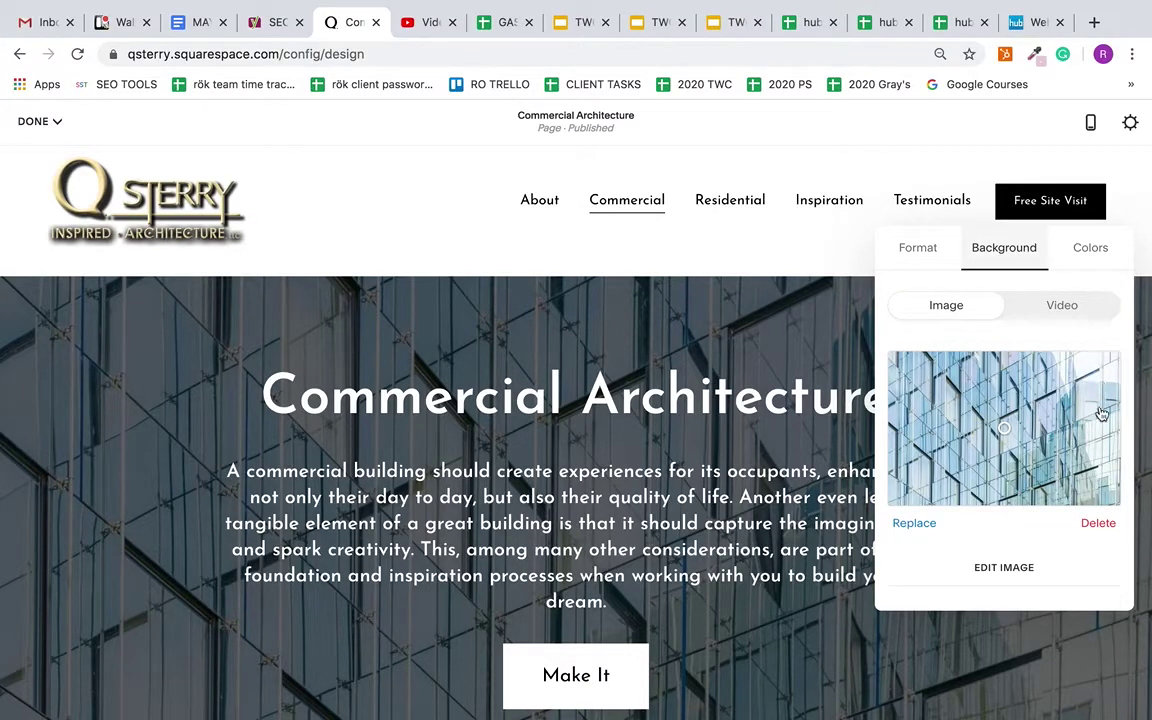
pyautogui.scroll(-1, 1102, 530)
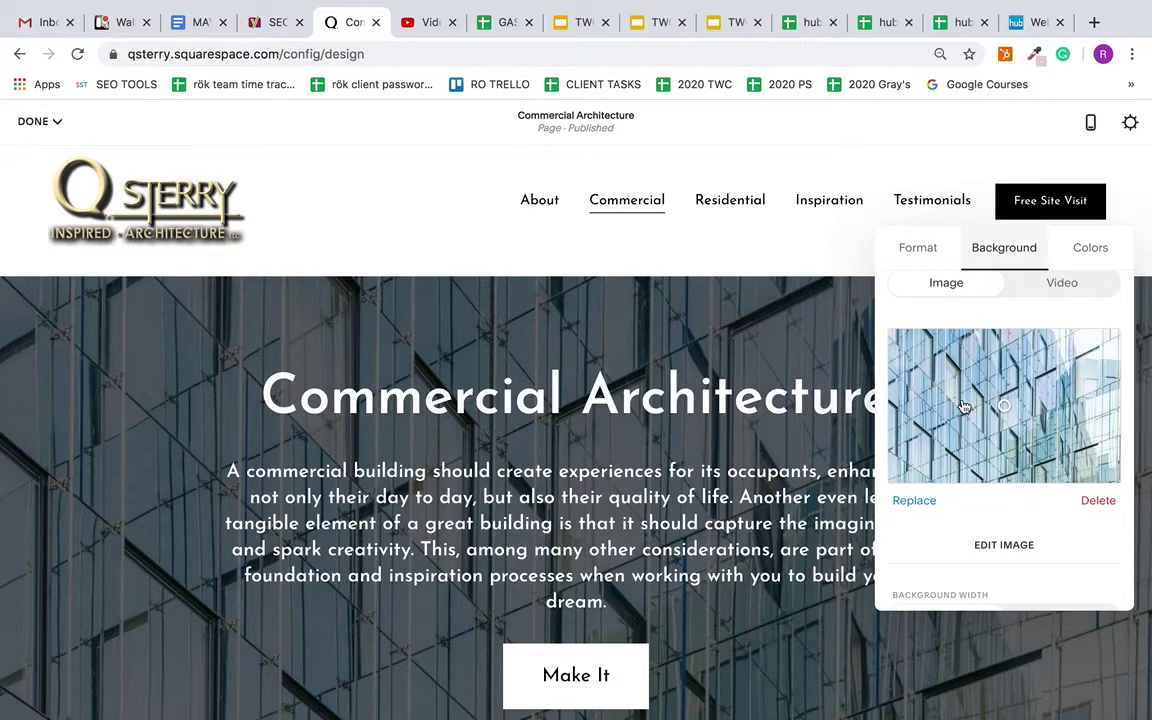
pyautogui.scroll(-2, 997, 430)
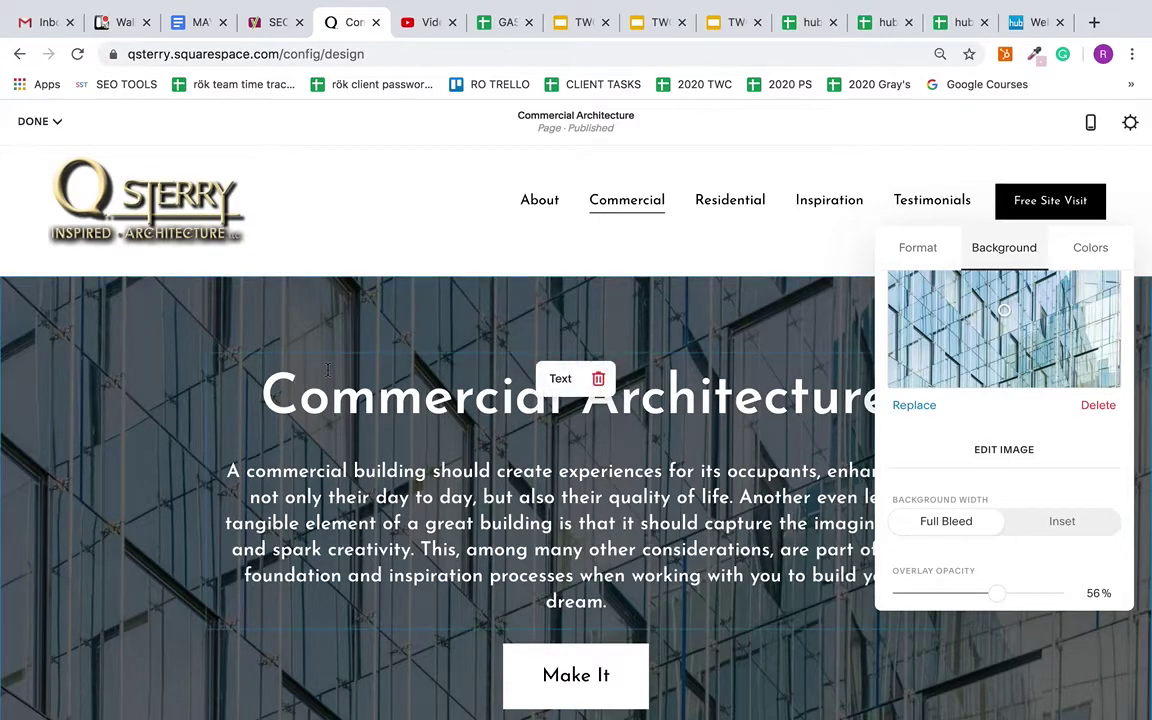
pyautogui.scroll(-2, 620, 360)
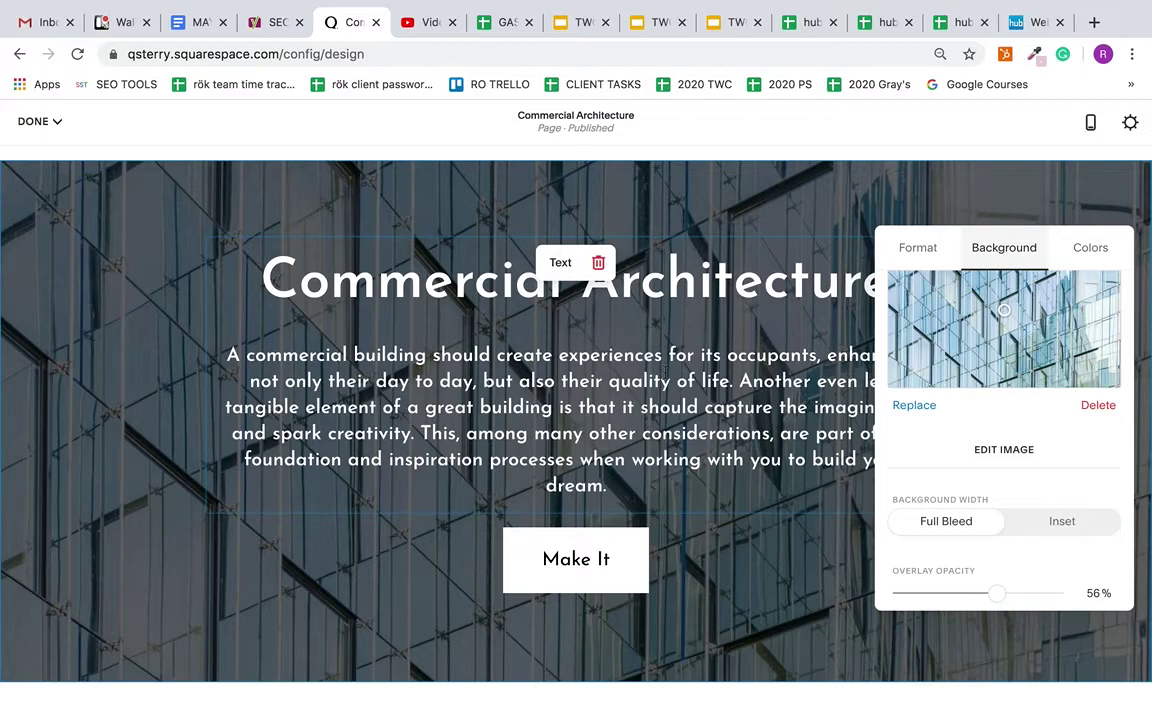
pyautogui.scroll(2, 665, 372)
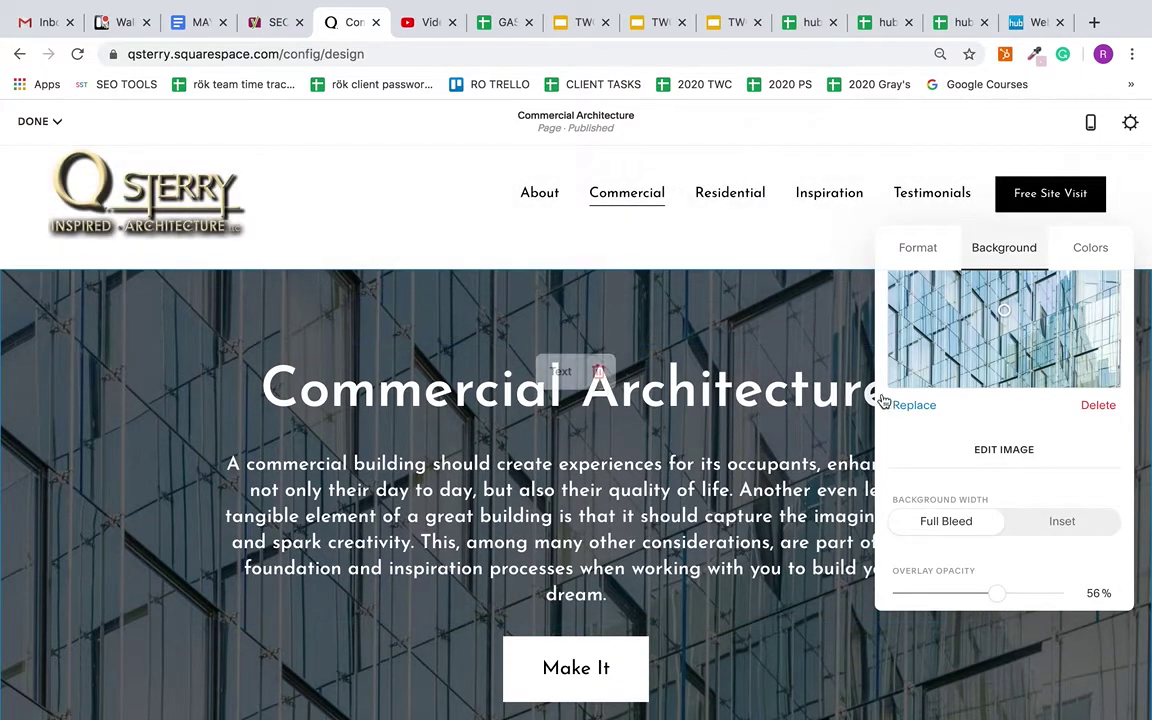
pyautogui.scroll(3, 1090, 301)
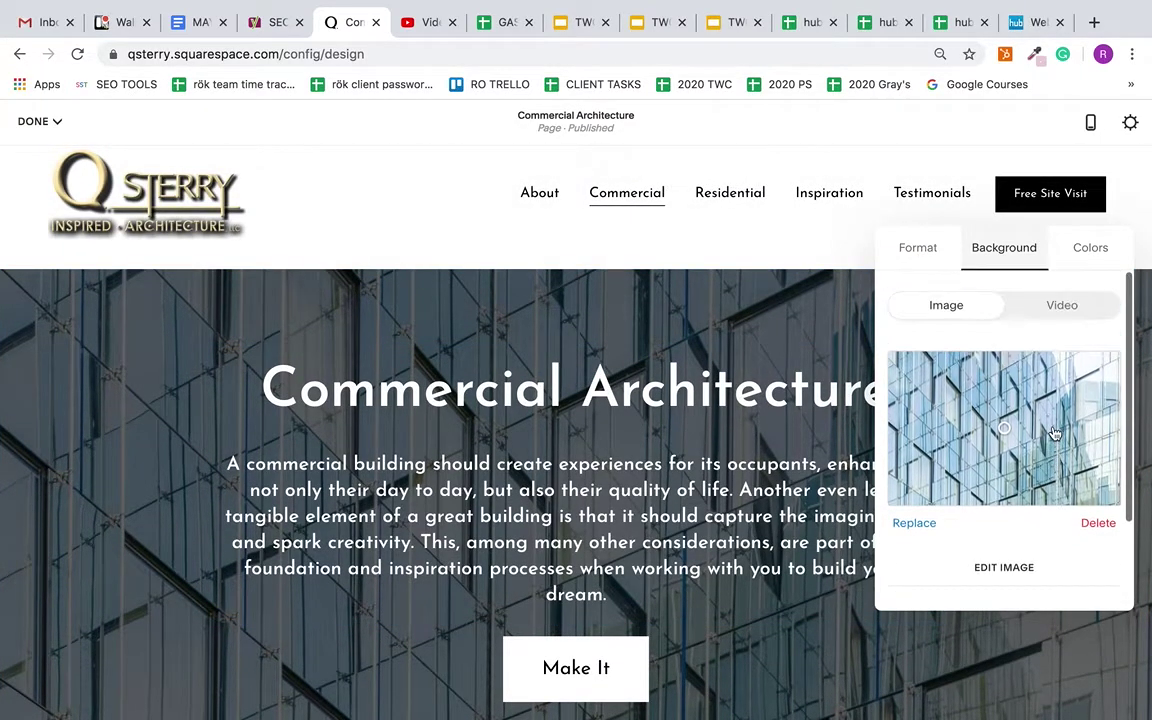
# Step: Review the Commercial Architecture page's lower sections and examine the color themes offered for the email sign-up section
pyautogui.scroll(-10, 480, 420)
pyautogui.scroll(-20, 477, 428)
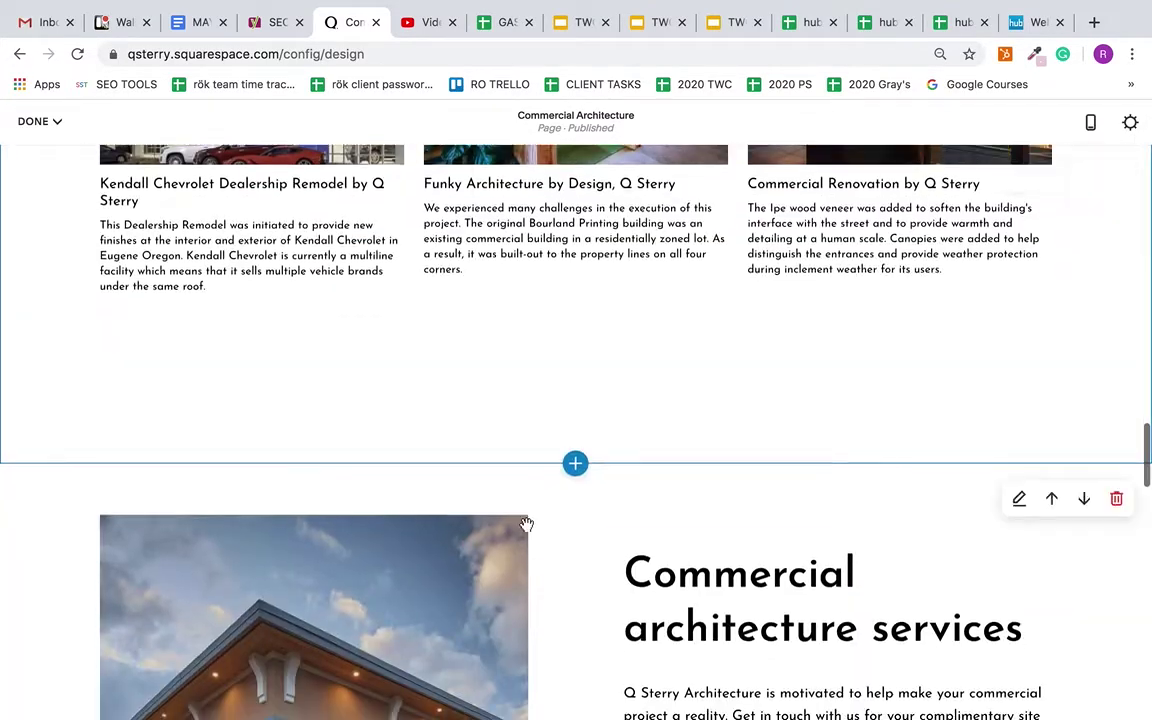
pyautogui.scroll(-12, 526, 524)
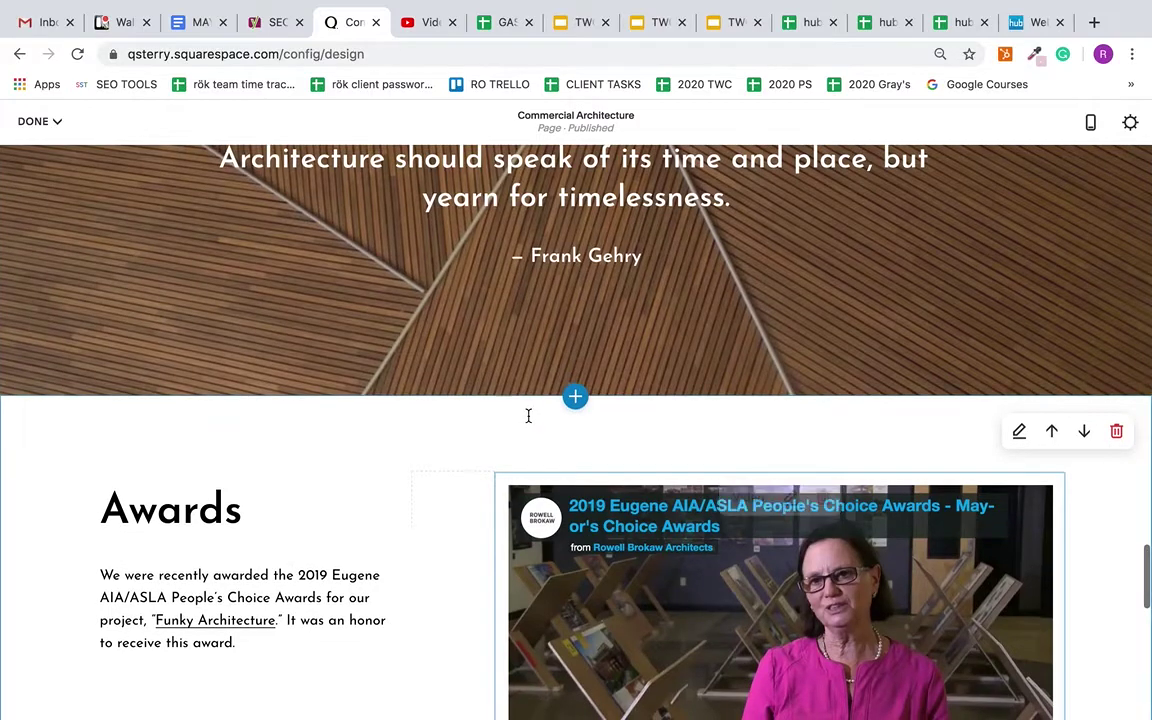
pyautogui.scroll(3, 528, 416)
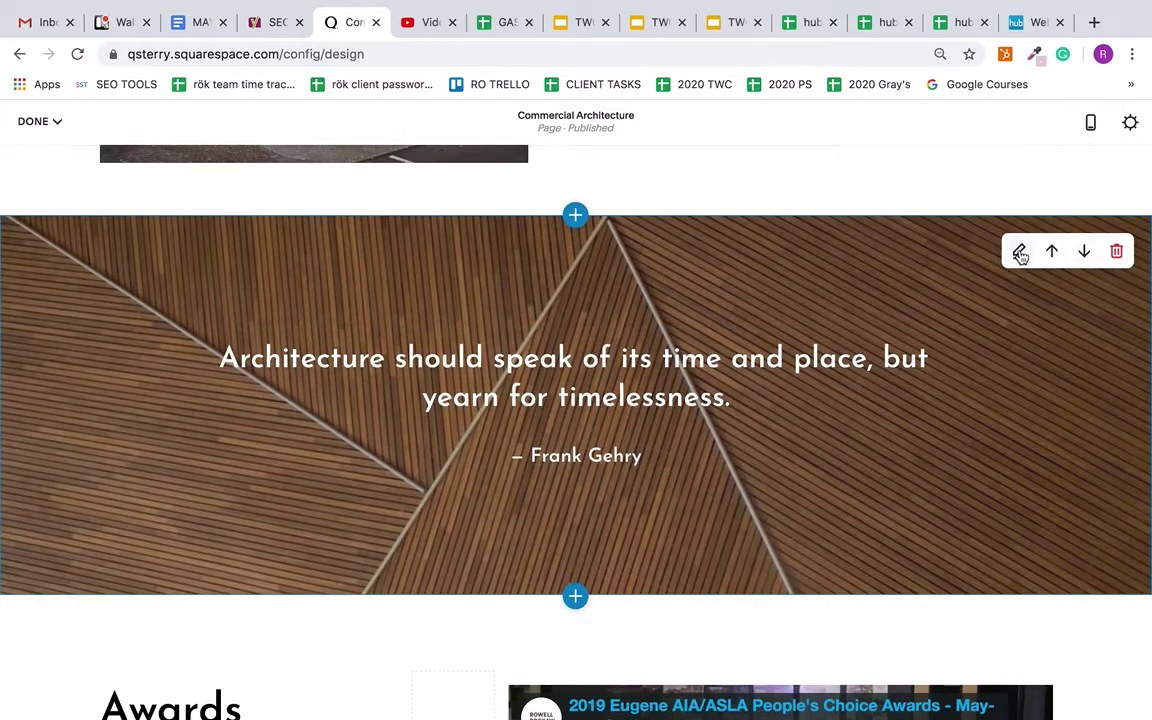
pyautogui.scroll(-6, 975, 370)
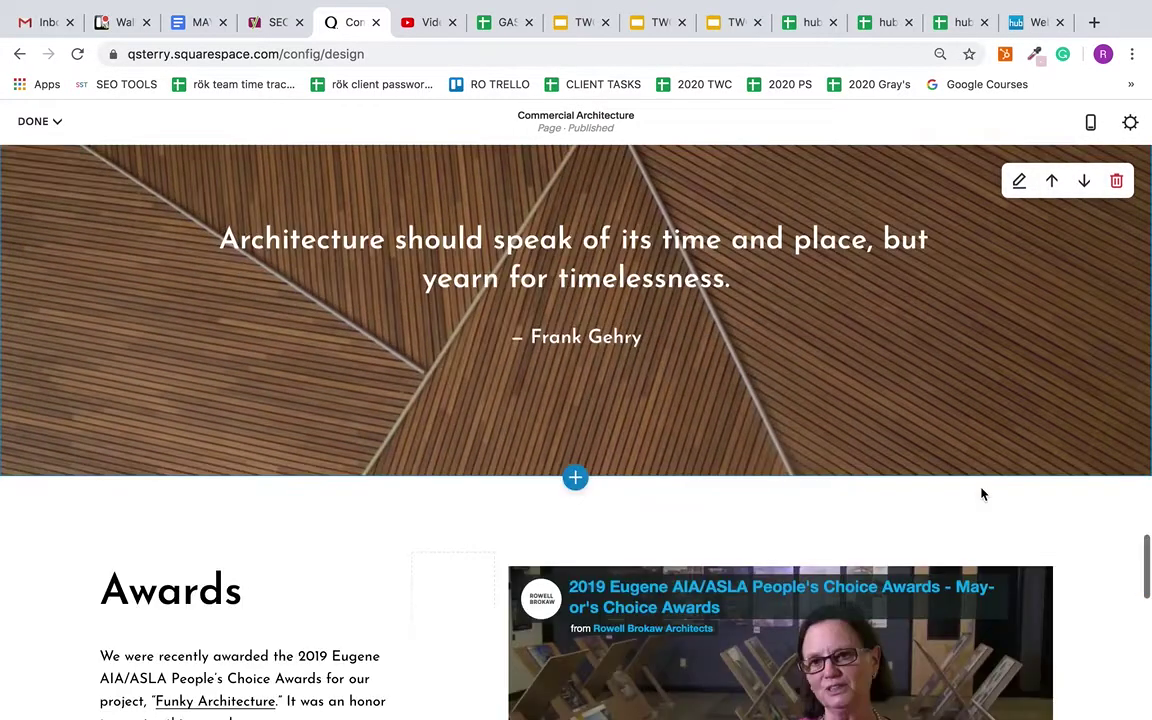
pyautogui.scroll(-4, 1030, 428)
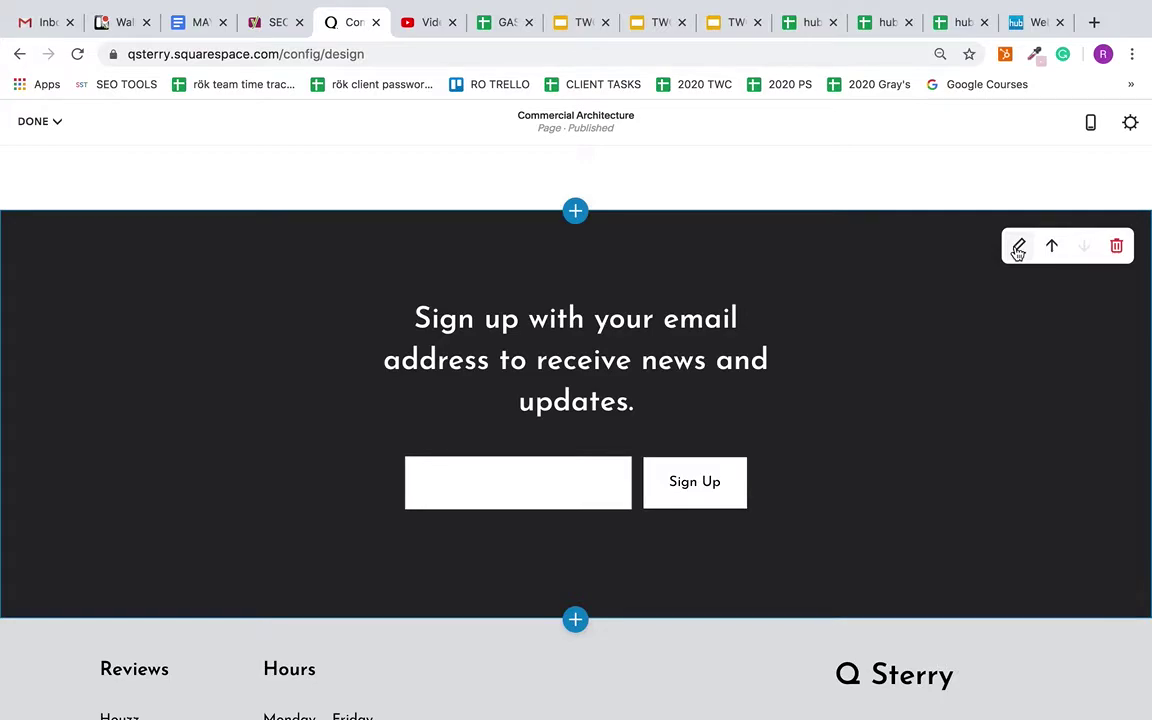
pyautogui.click(1018, 248)
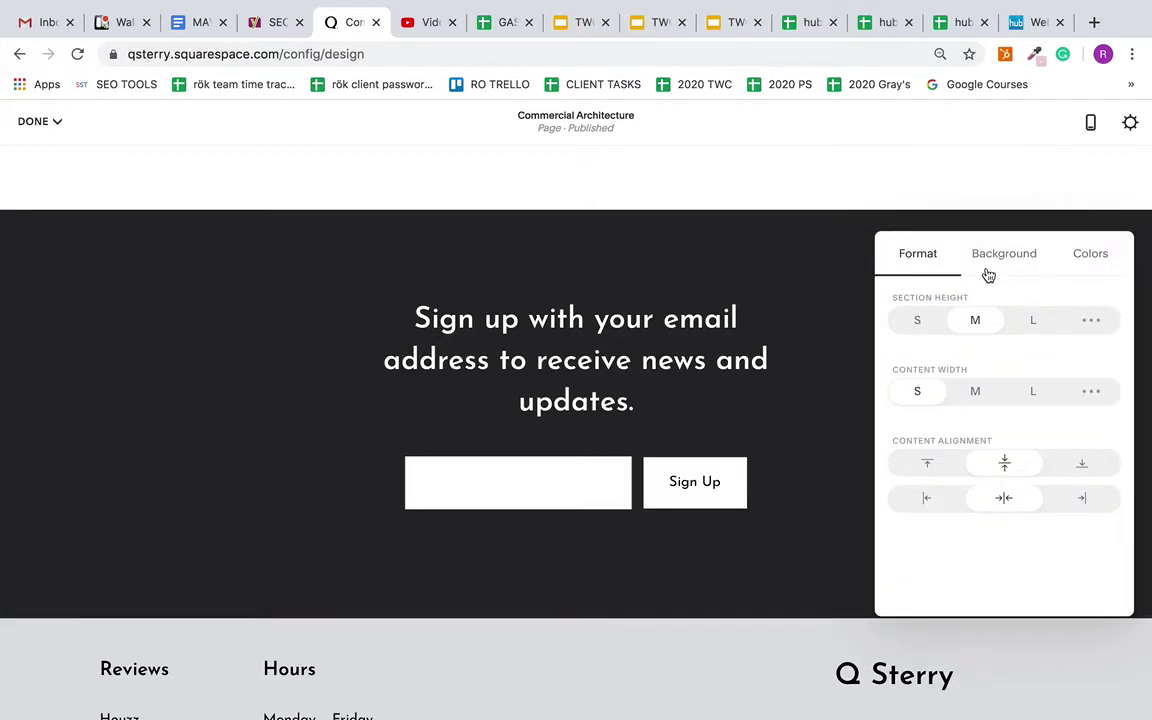
pyautogui.click(1088, 257)
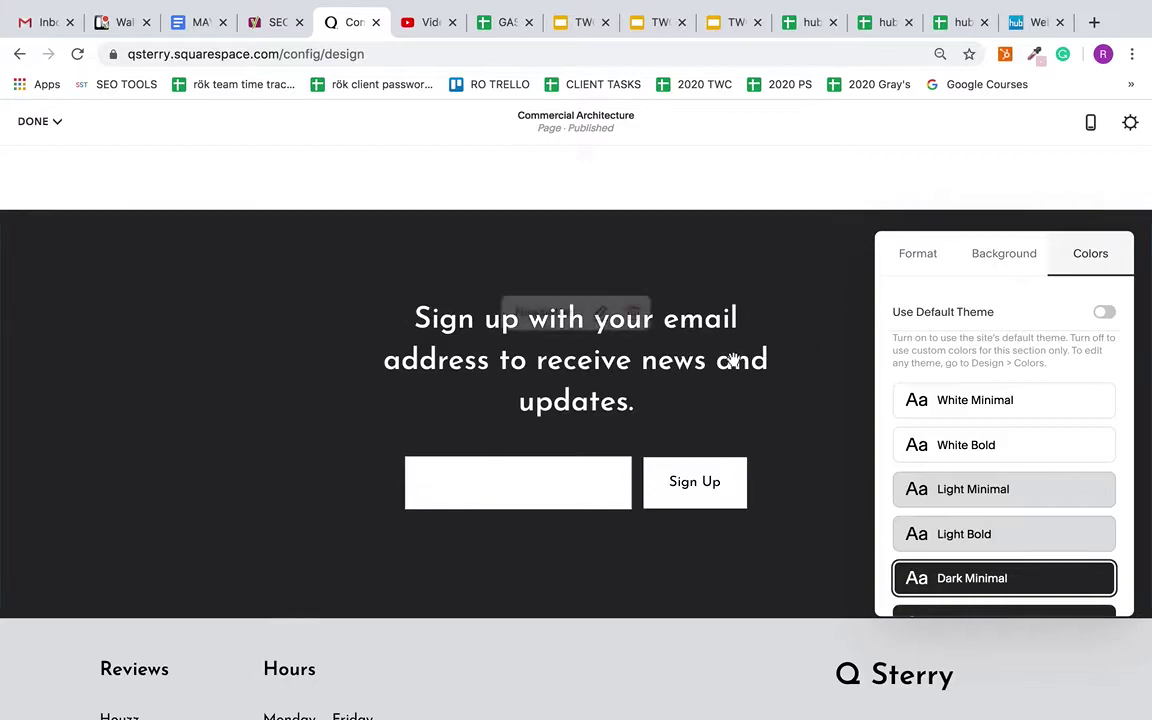
pyautogui.scroll(-3, 1013, 410)
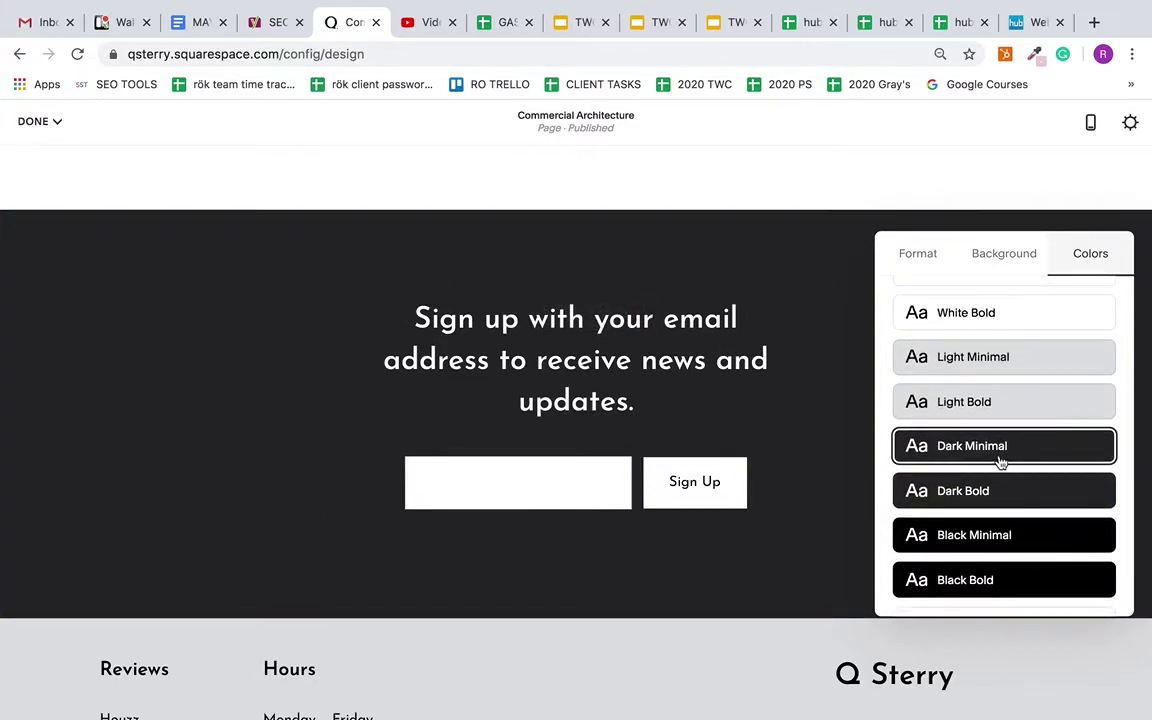
pyautogui.scroll(2, 990, 410)
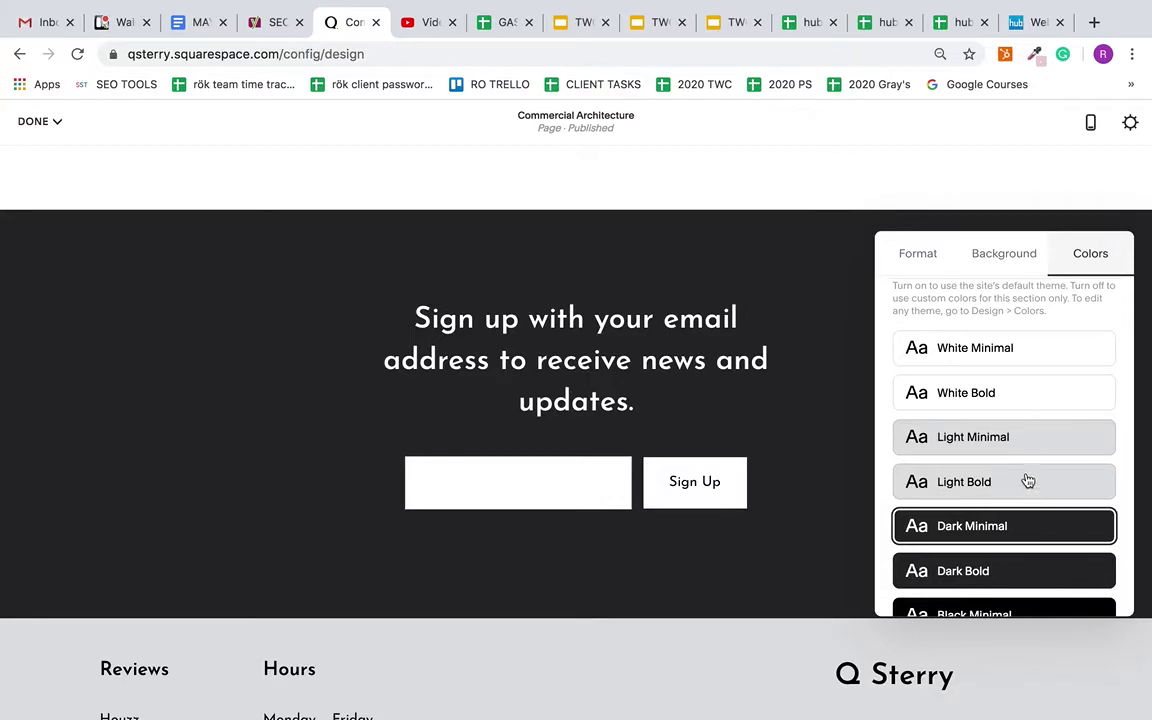
# Step: Try the Light Minimal color theme on the email sign-up section and set it back to Dark Minimal
pyautogui.click(1023, 442)
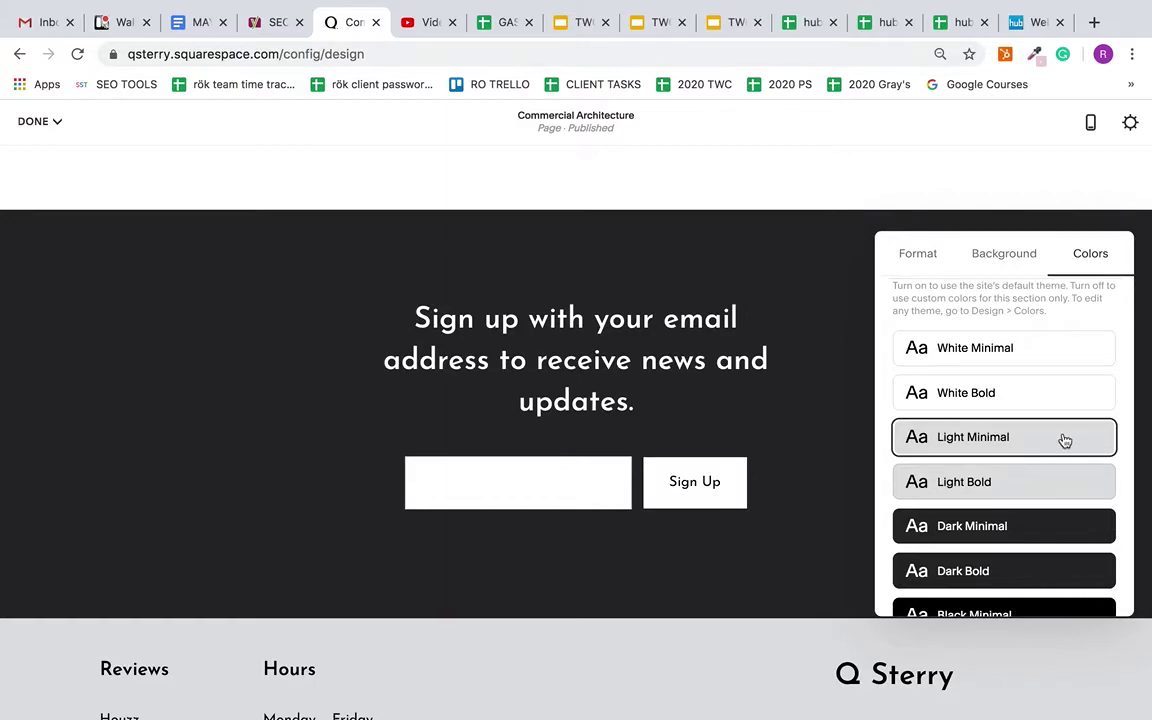
pyautogui.scroll(-1, 1050, 440)
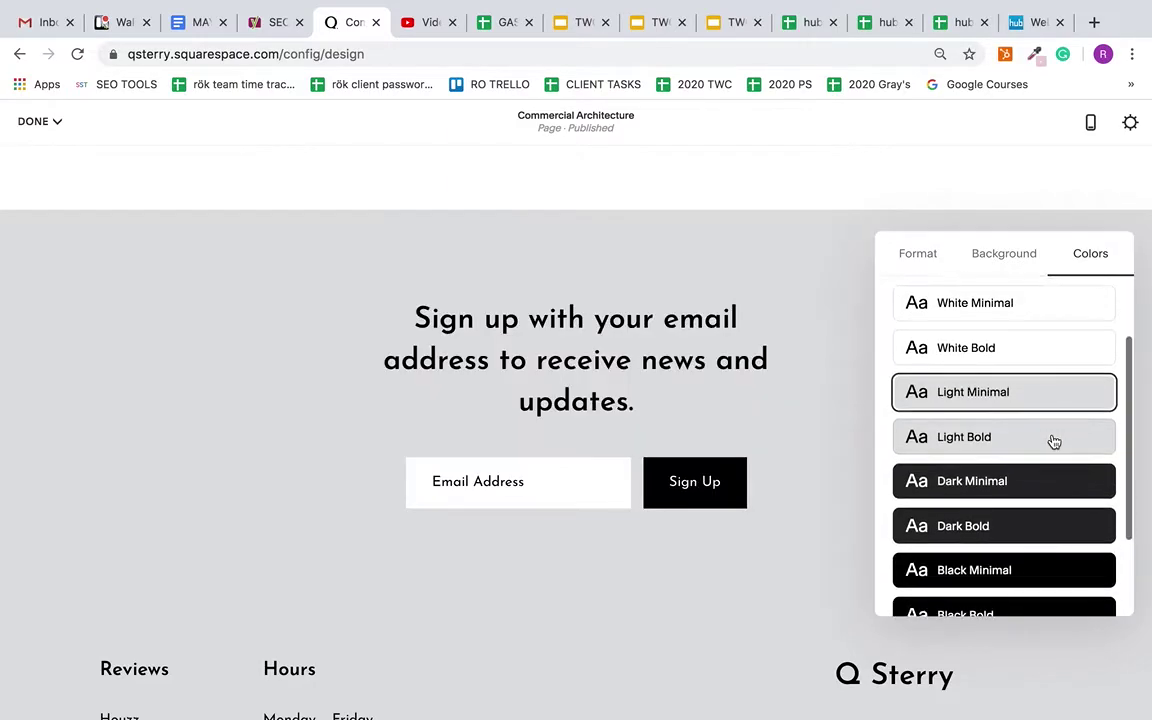
pyautogui.scroll(-1, 966, 430)
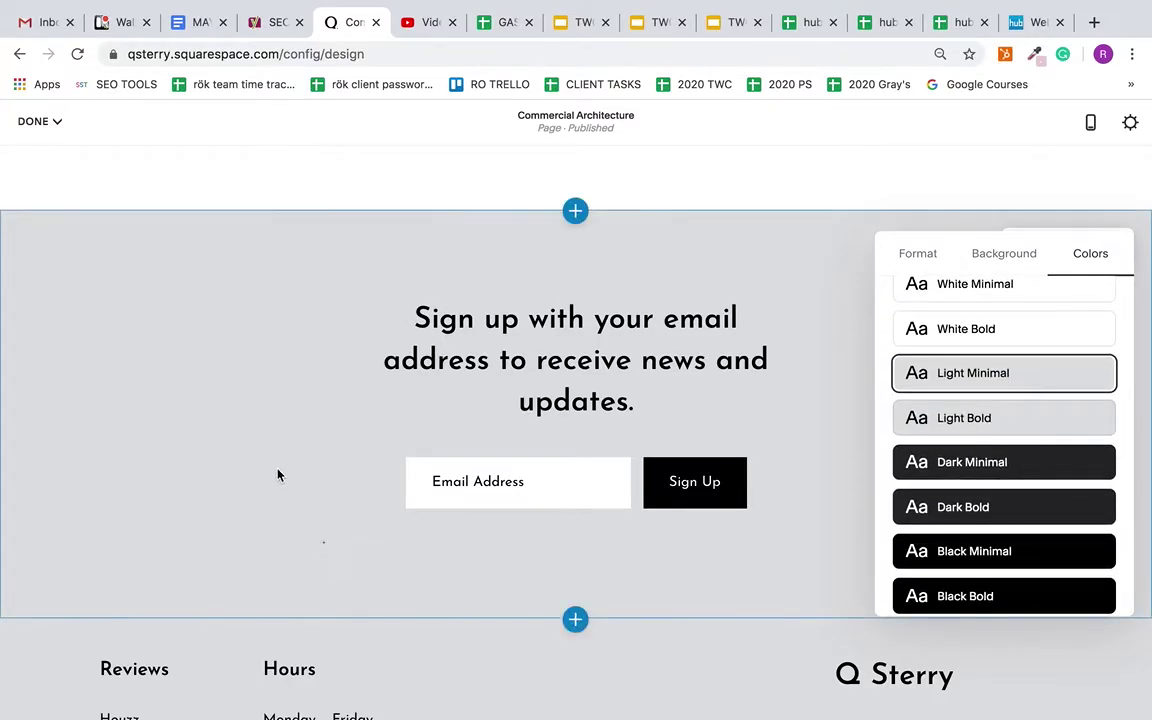
pyautogui.click(1054, 477)
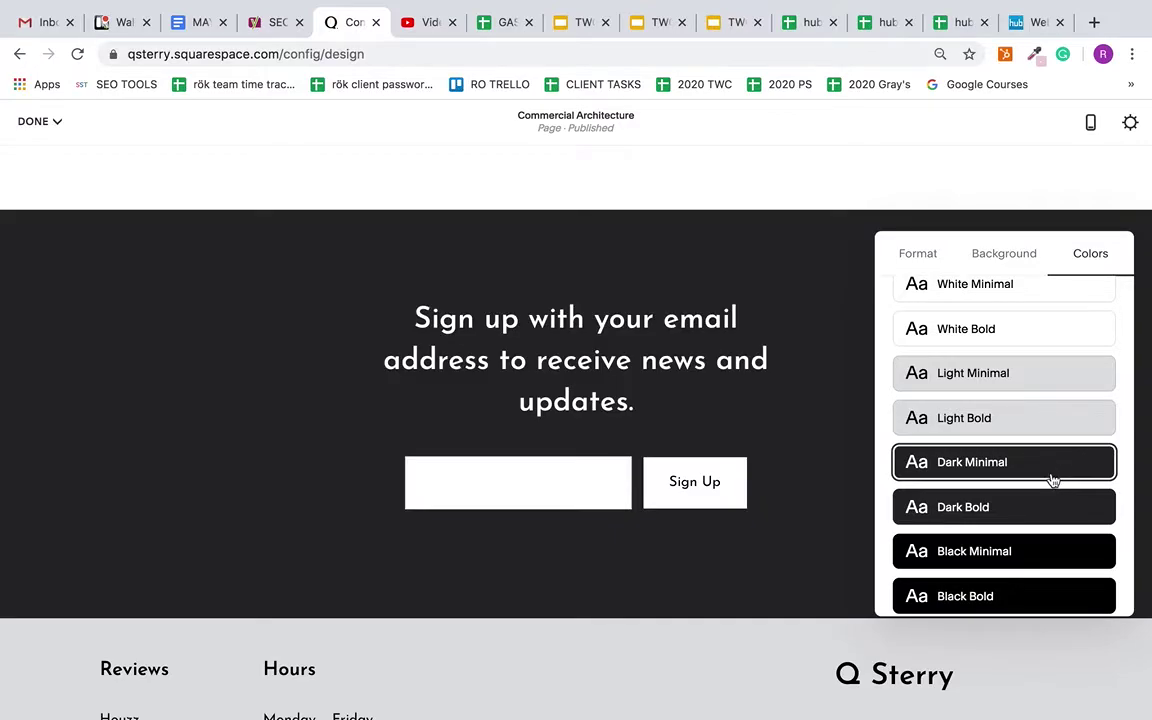
pyautogui.scroll(-3, 964, 507)
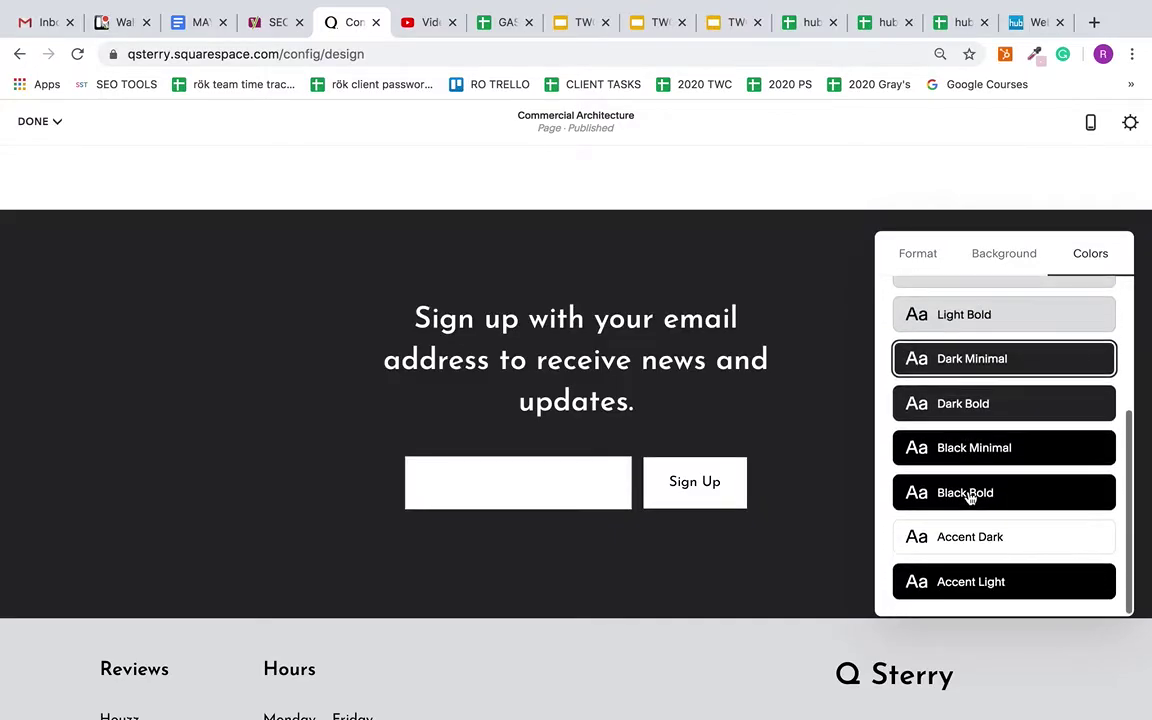
# Step: Save the Commercial Architecture page and leave its editor
pyautogui.click(40, 121)
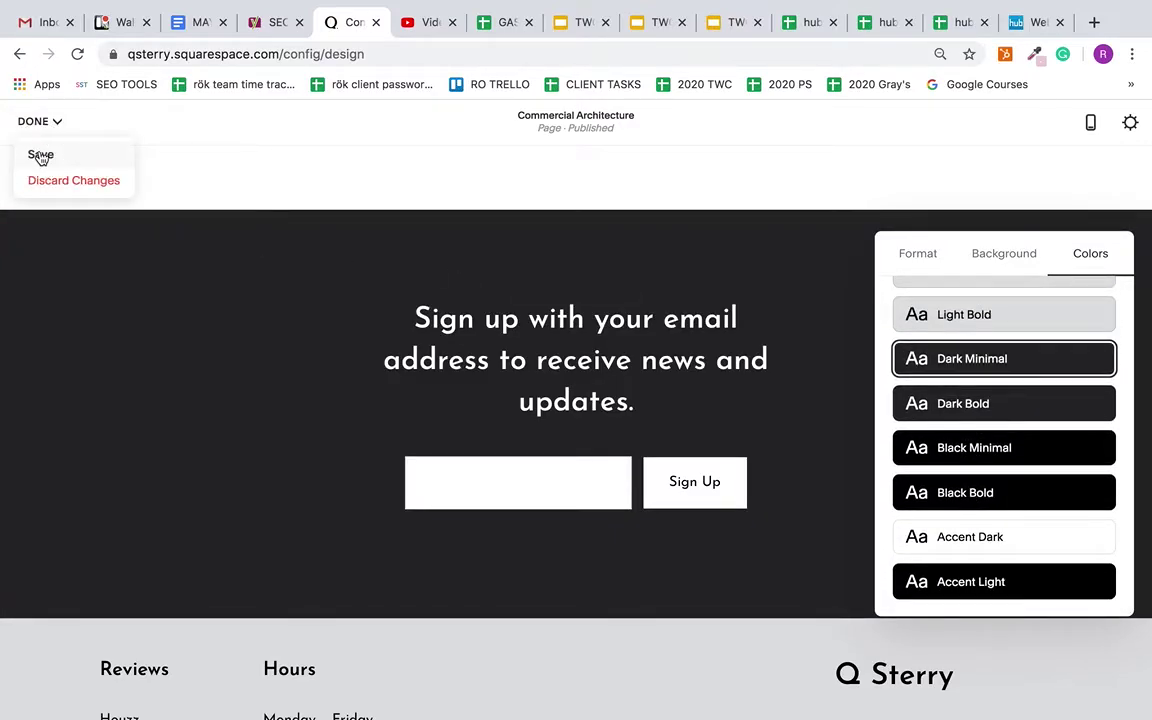
pyautogui.click(40, 155)
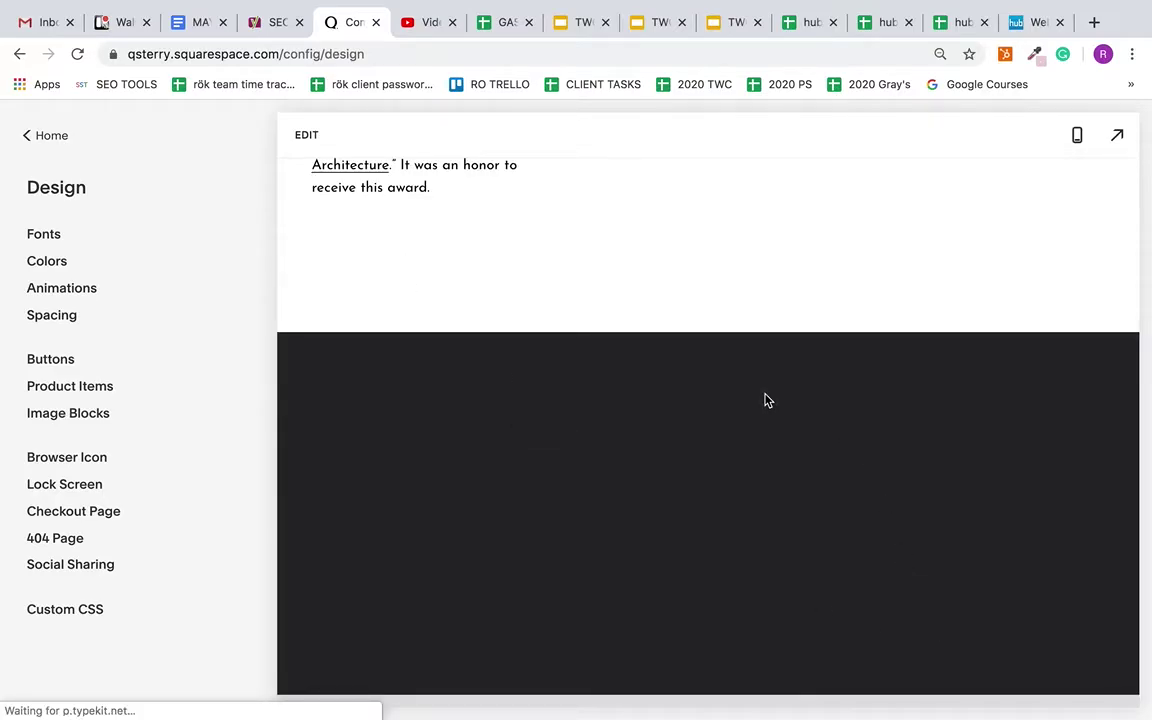
# Step: Open the Contact page through the site header's Free Site Visit link and start editing it
pyautogui.scroll(5, 764, 399)
pyautogui.scroll(10, 748, 414)
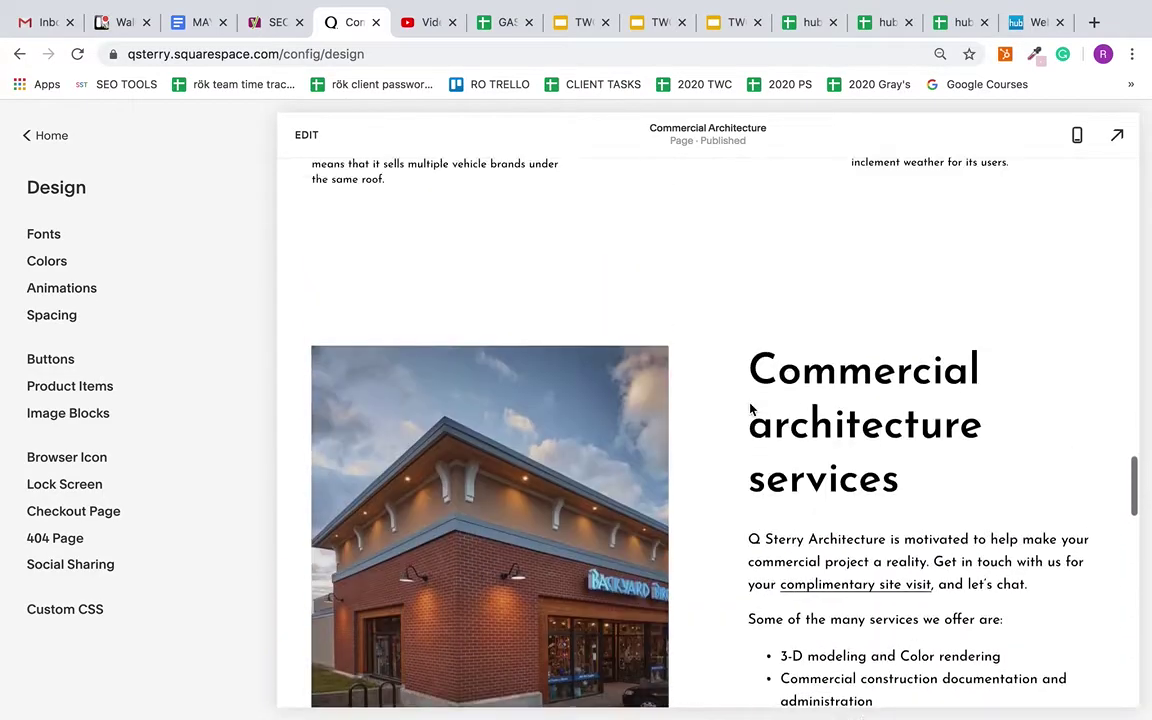
pyautogui.scroll(15, 752, 409)
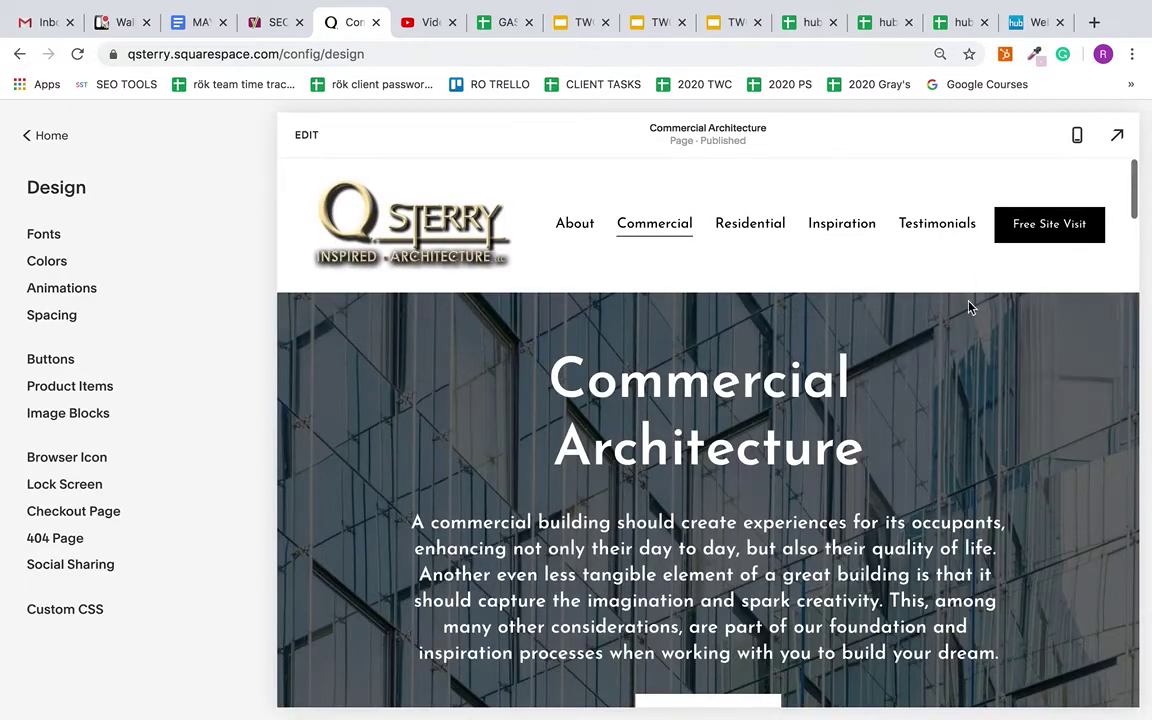
pyautogui.click(1050, 228)
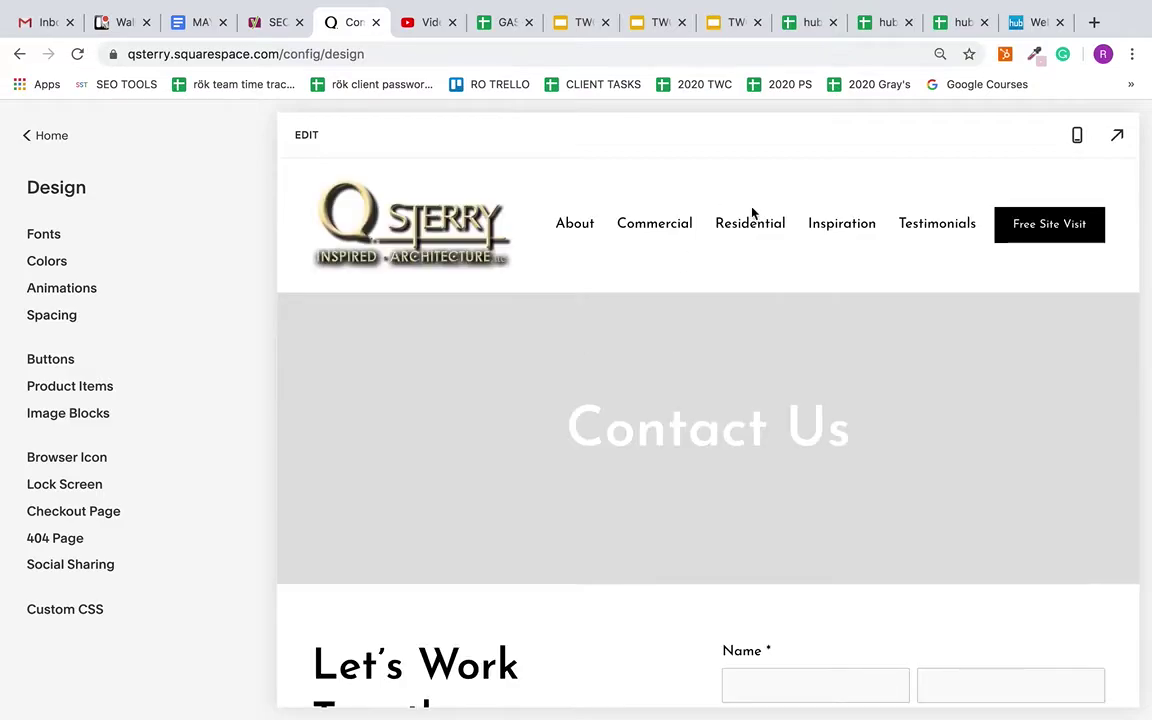
pyautogui.scroll(-5, 815, 374)
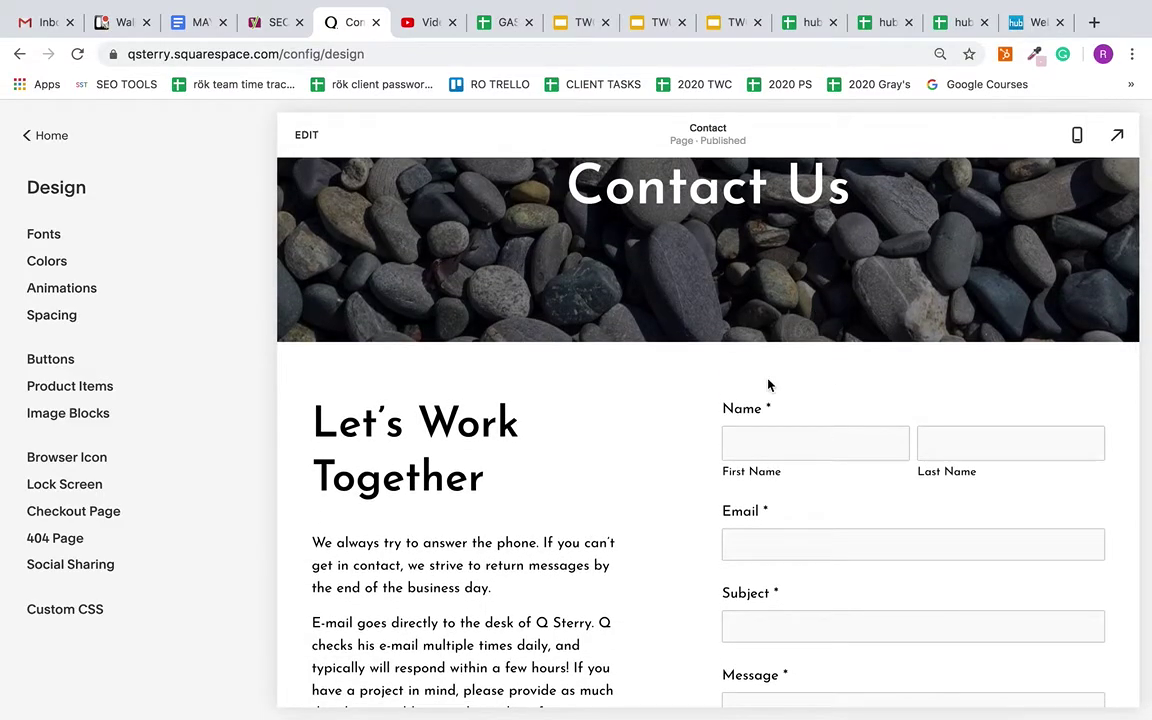
pyautogui.click(307, 135)
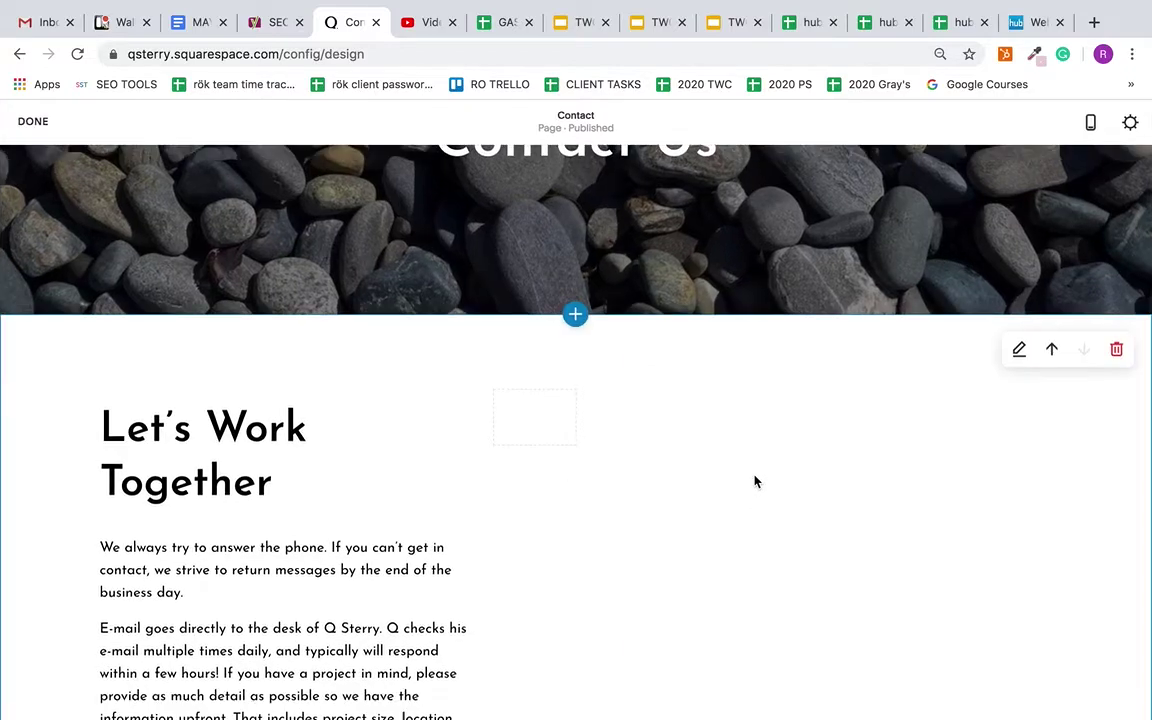
# Step: Examine the Contact Us form's fields and storage options, and close its settings without applying changes
pyautogui.moveTo(745, 458)
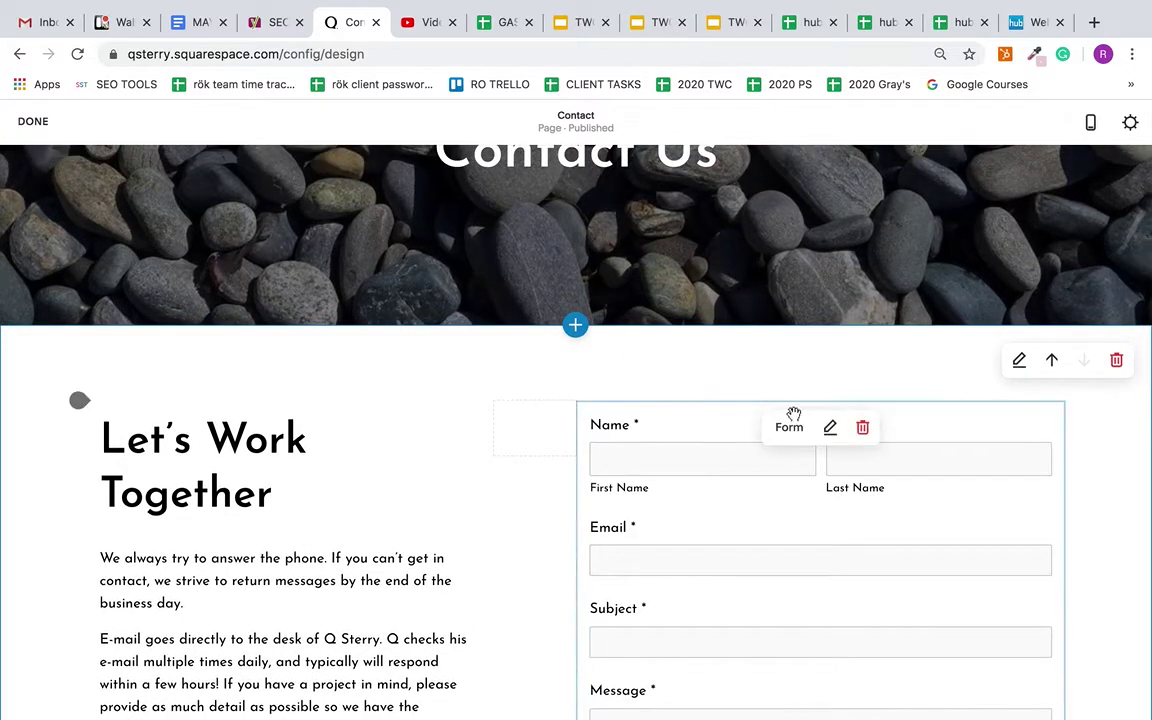
pyautogui.click(831, 428)
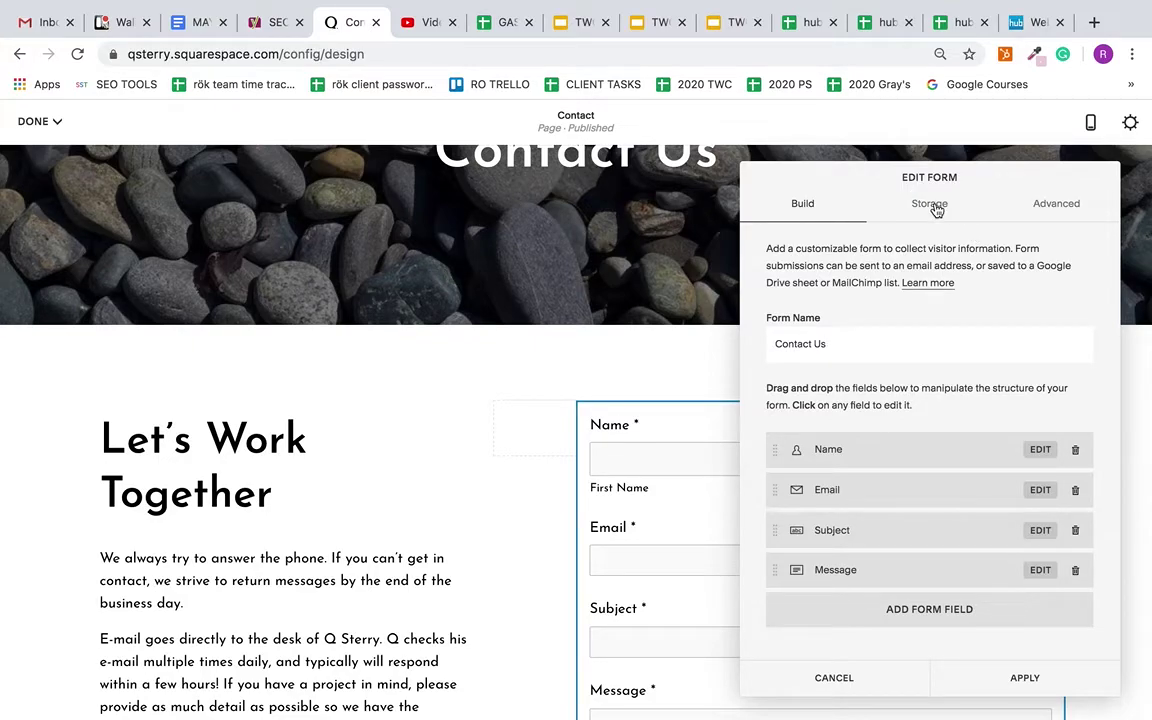
pyautogui.click(936, 212)
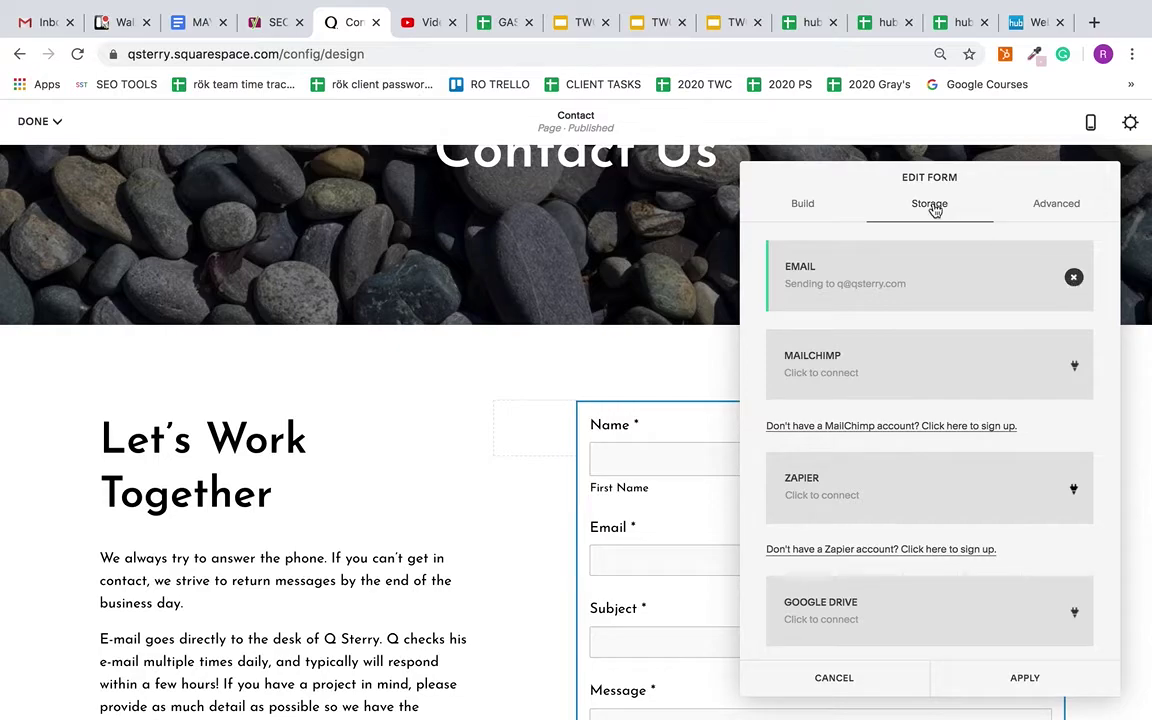
pyautogui.click(852, 678)
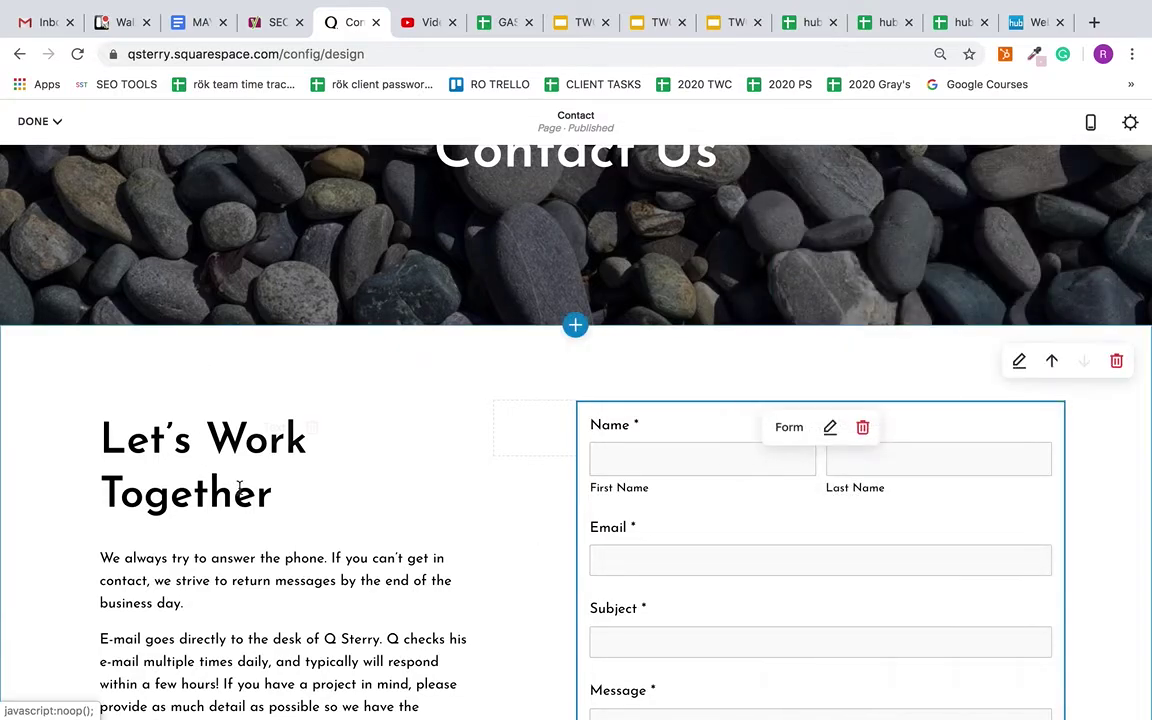
# Step: Review the Contact page down to its contact details and footer, and save the page
pyautogui.scroll(-3, 398, 300)
pyautogui.scroll(-10, 398, 300)
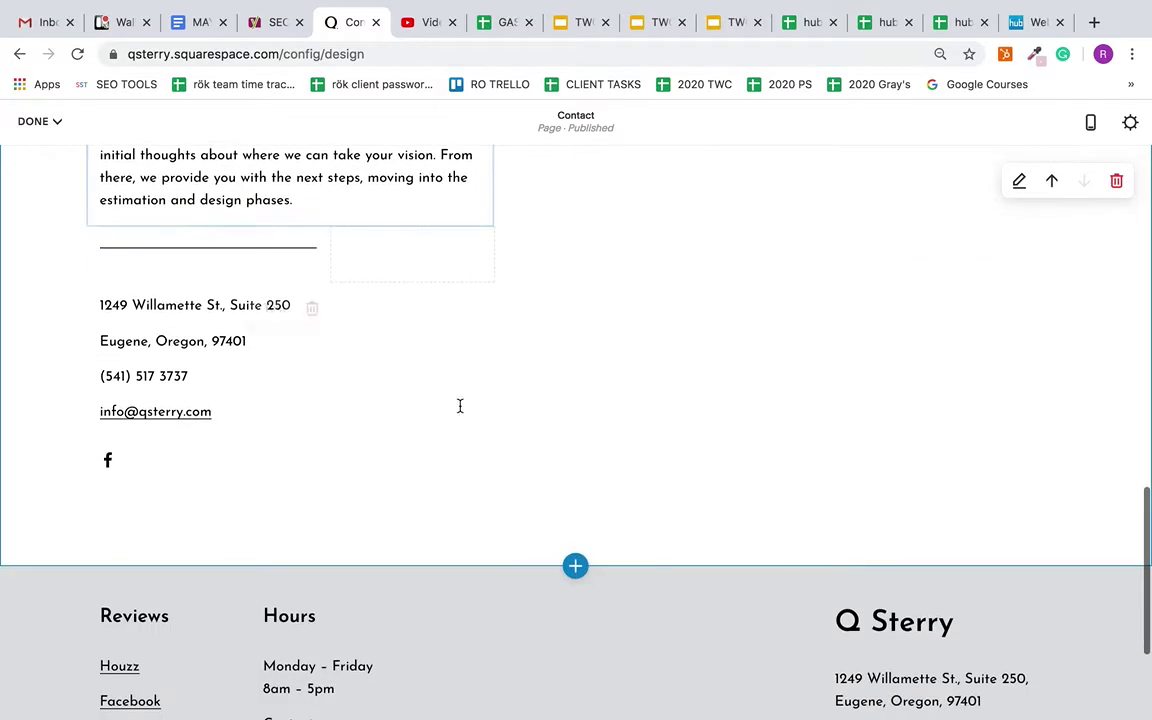
pyautogui.scroll(-1, 479, 417)
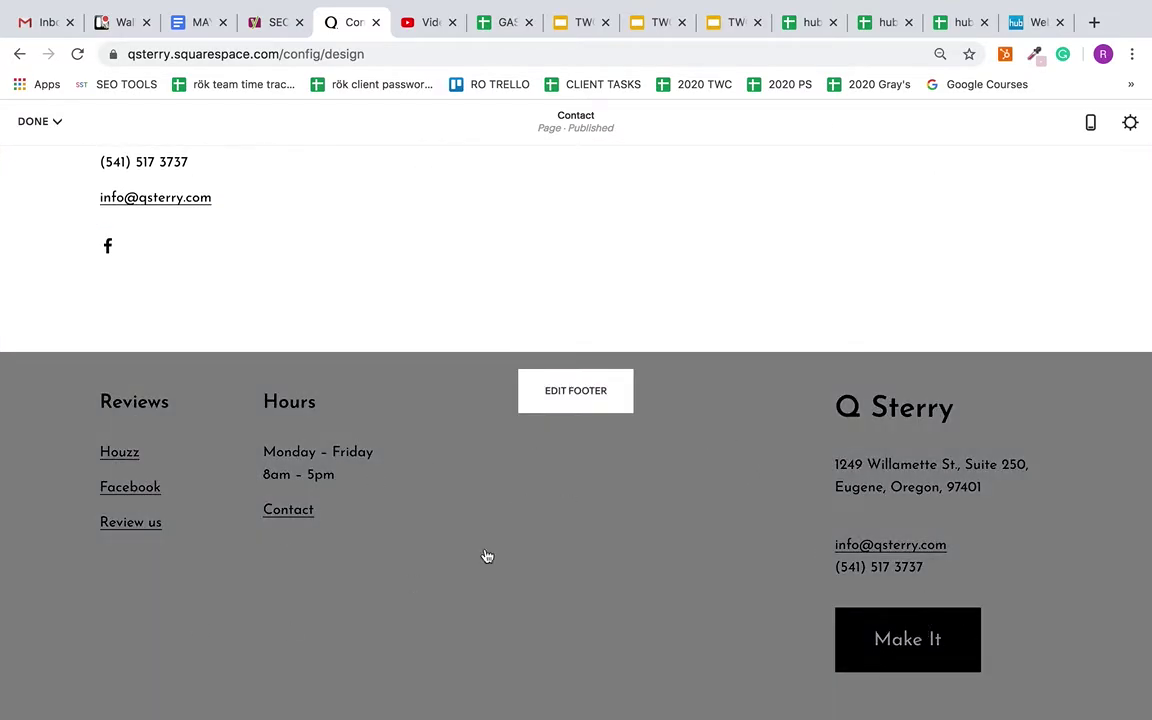
pyautogui.scroll(15, 489, 342)
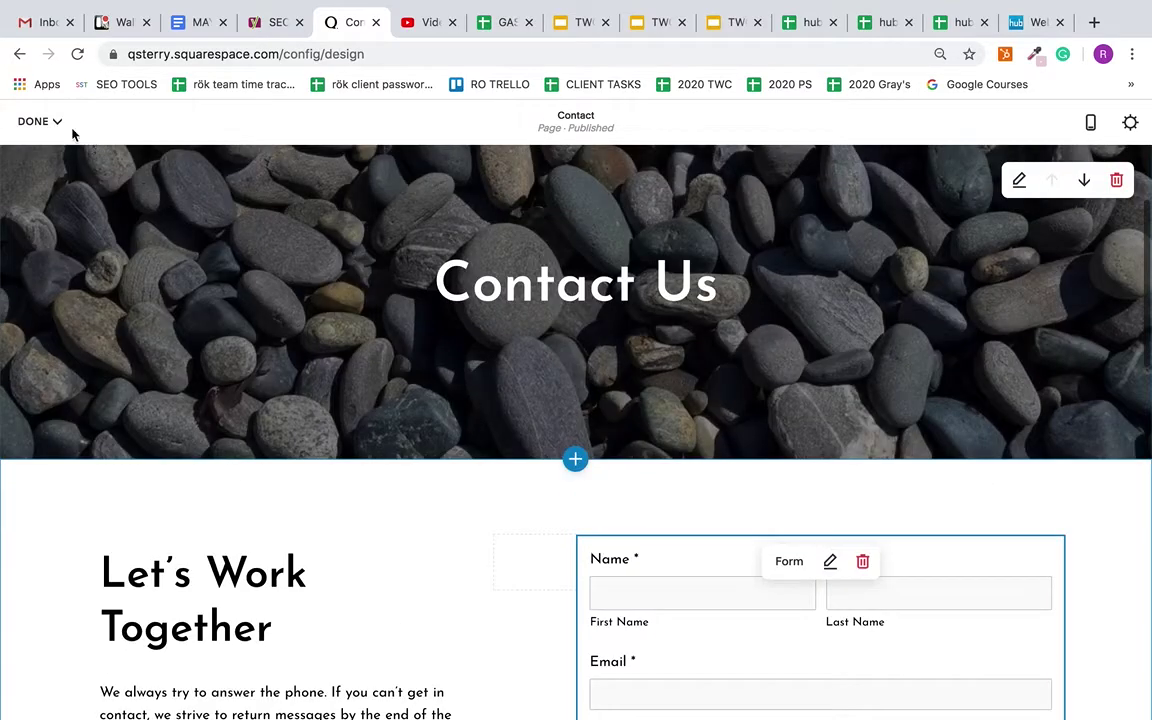
pyautogui.click(38, 122)
pyautogui.click(38, 152)
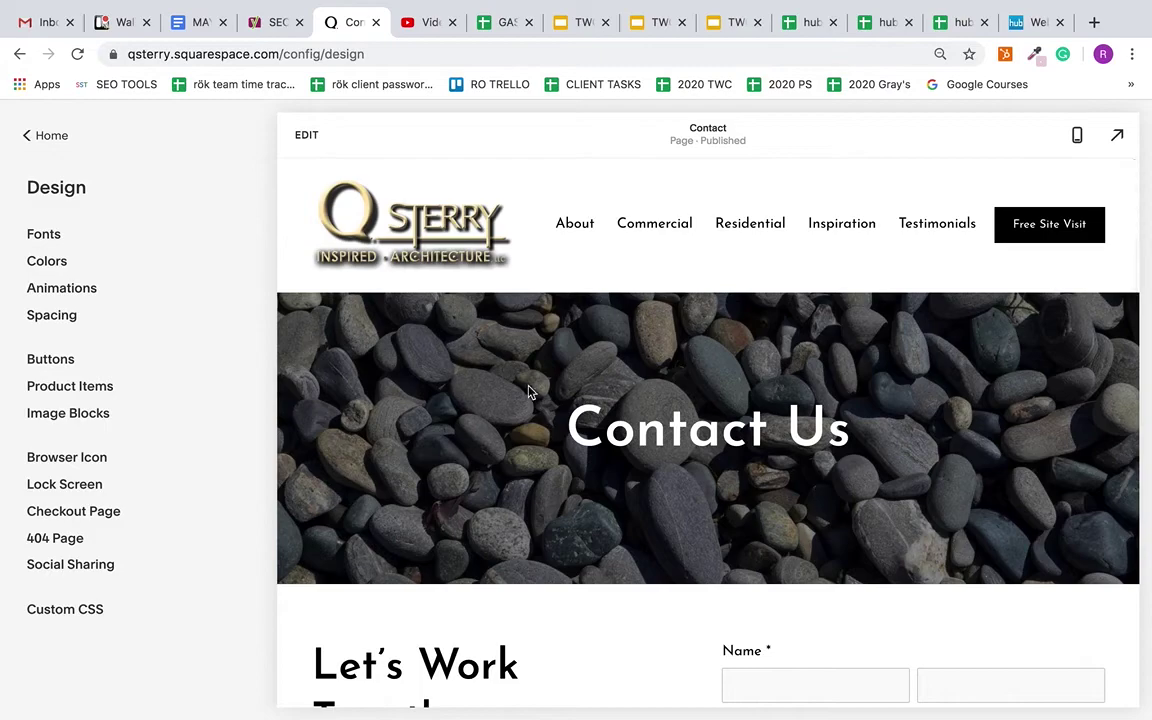
# Step: Start editing the Contact page, examine the block insertion points and spacer between its text and form, and leave the editor without changes
pyautogui.click(308, 137)
pyautogui.scroll(-5, 391, 556)
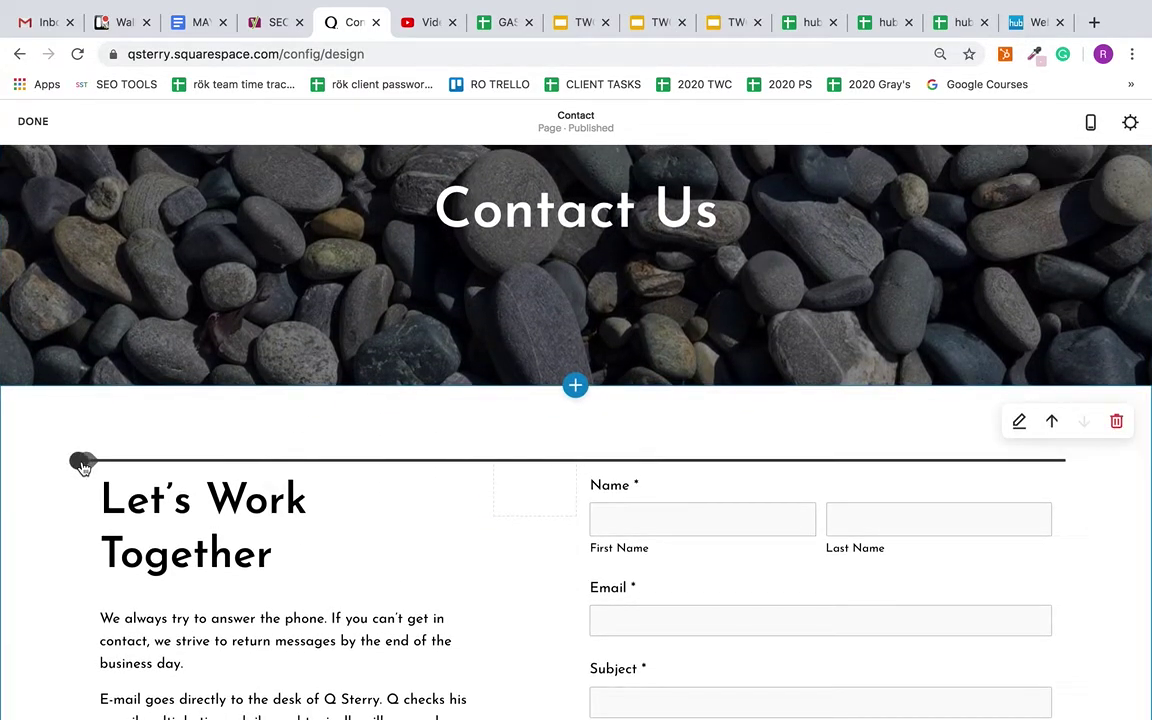
pyautogui.moveTo(83, 467); pyautogui.dragTo(500, 466)
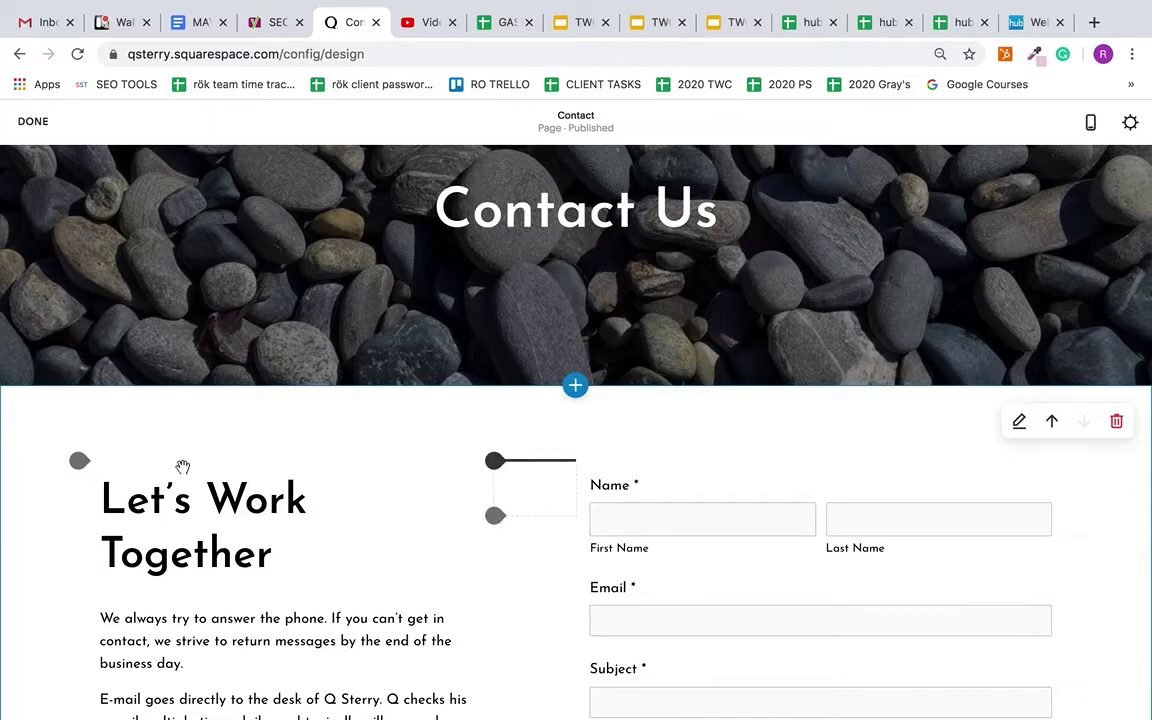
pyautogui.moveTo(85, 468); pyautogui.dragTo(548, 537)
pyautogui.scroll(-1, 582, 554)
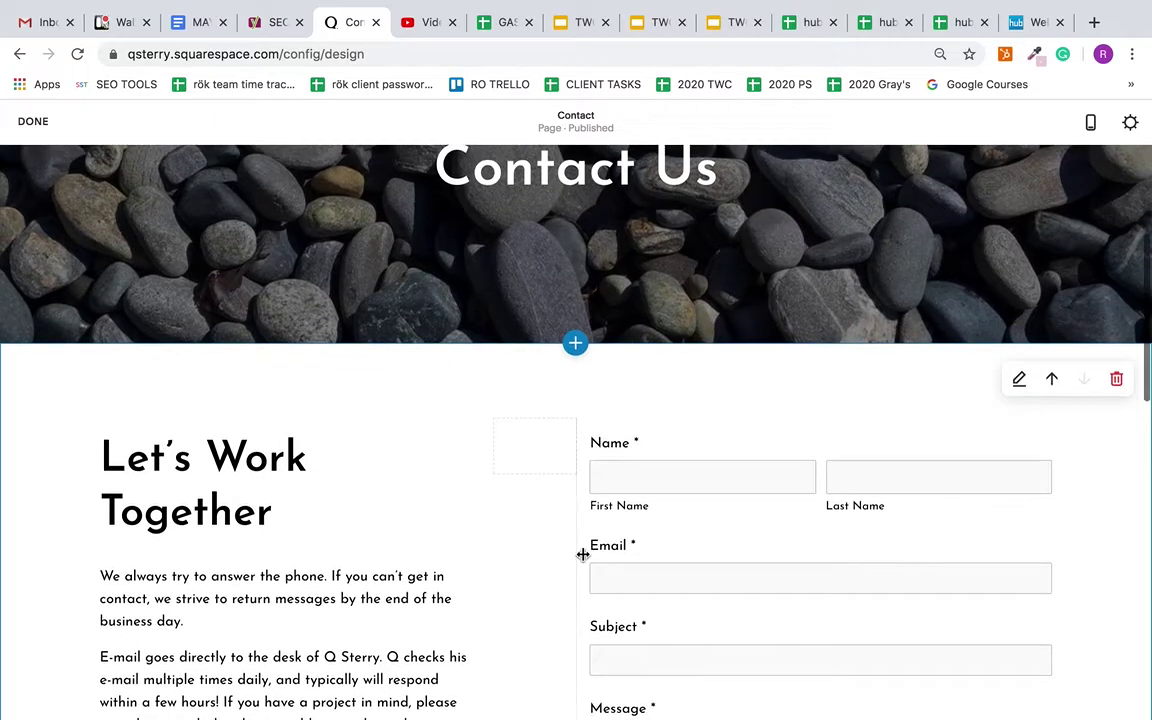
pyautogui.click(33, 122)
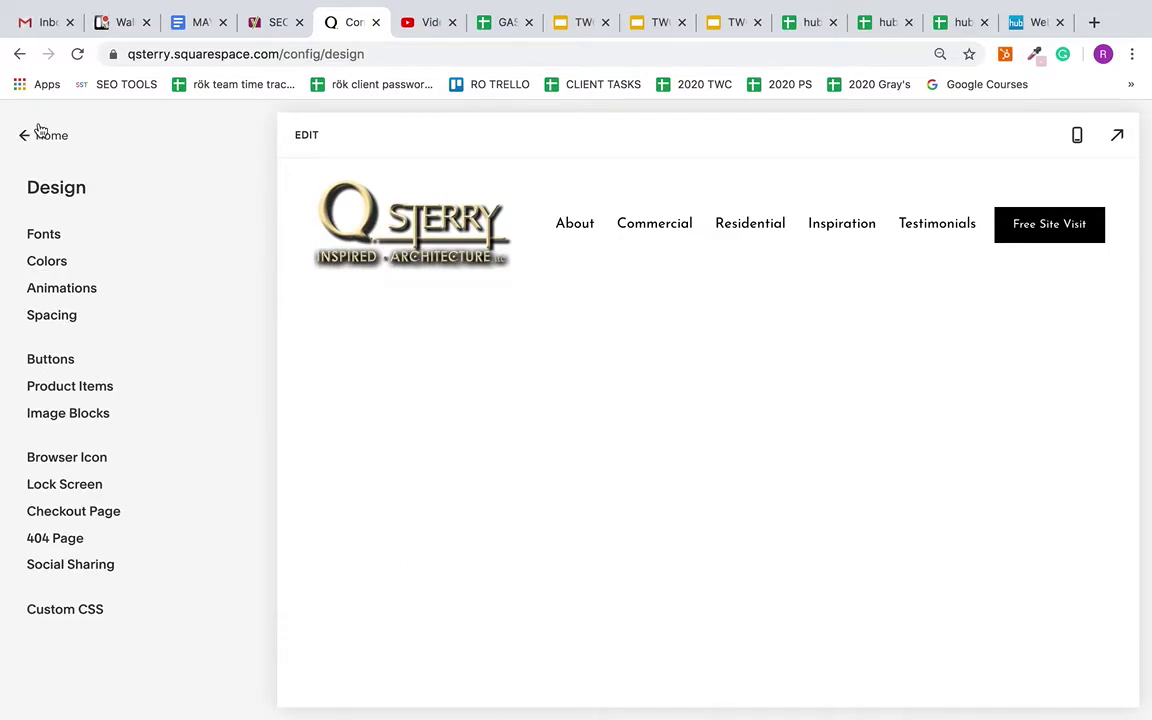
# Step: Open the site-wide font settings and browse the Serif font packs down to the customized Ivy pack
pyautogui.click(46, 236)
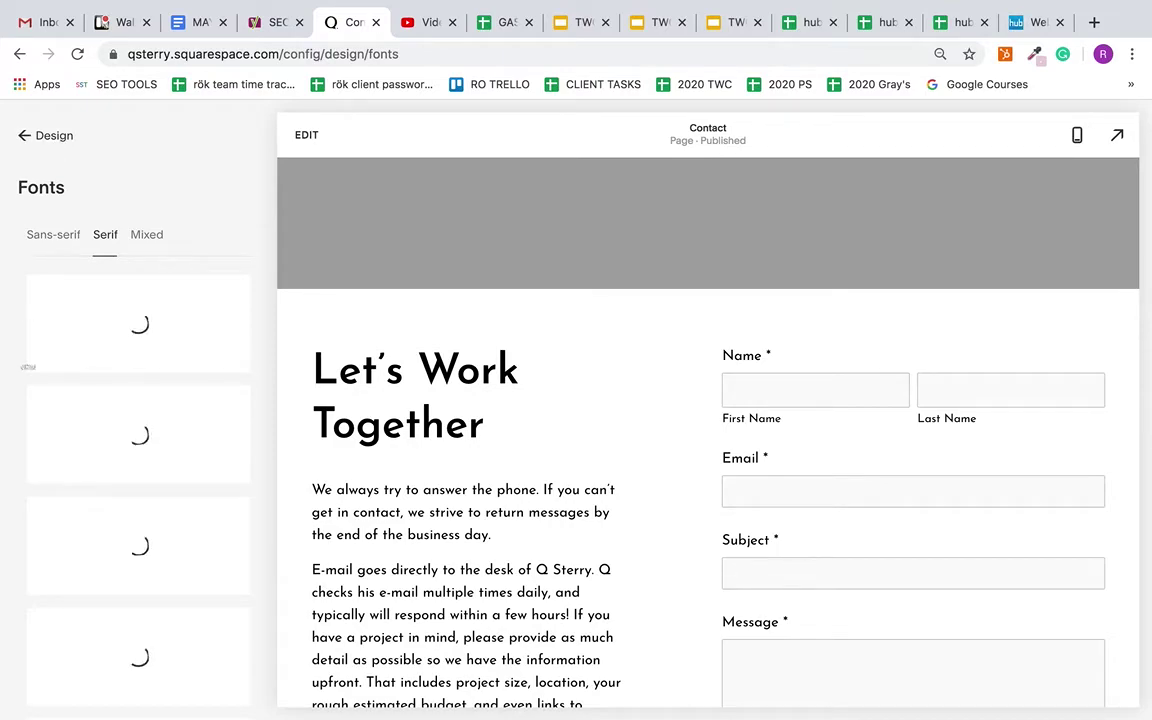
pyautogui.scroll(-1, 185, 548)
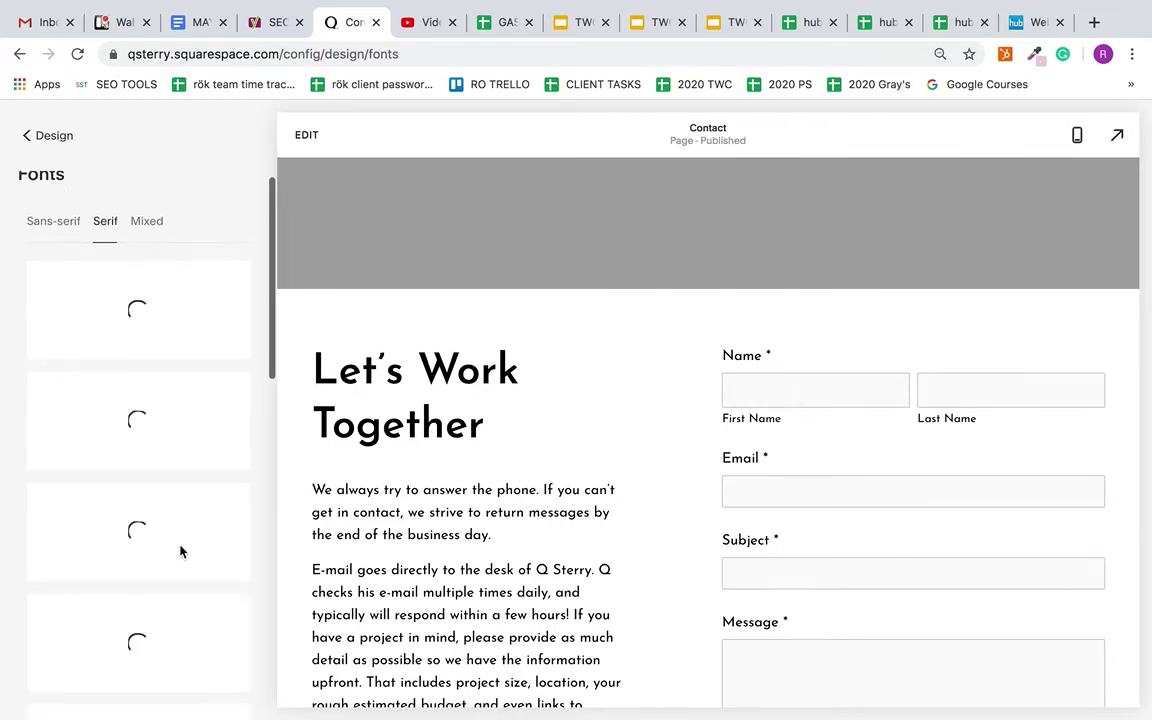
pyautogui.scroll(-1, 180, 437)
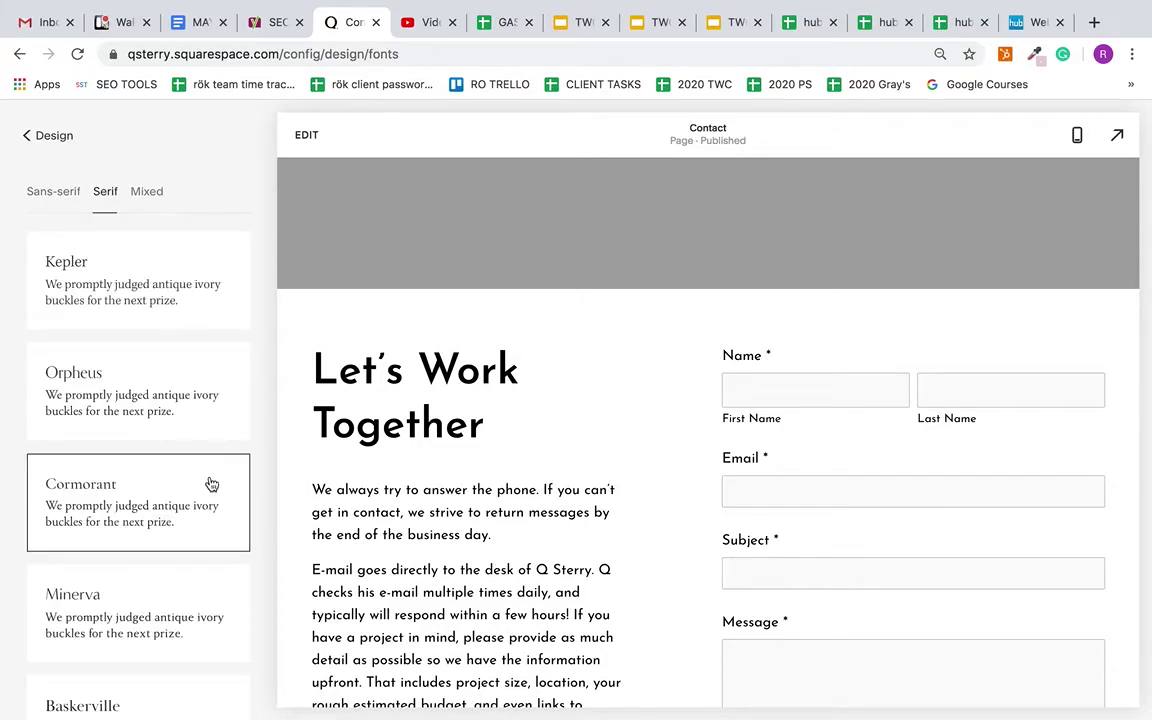
pyautogui.scroll(-1, 212, 484)
pyautogui.scroll(-10, 212, 486)
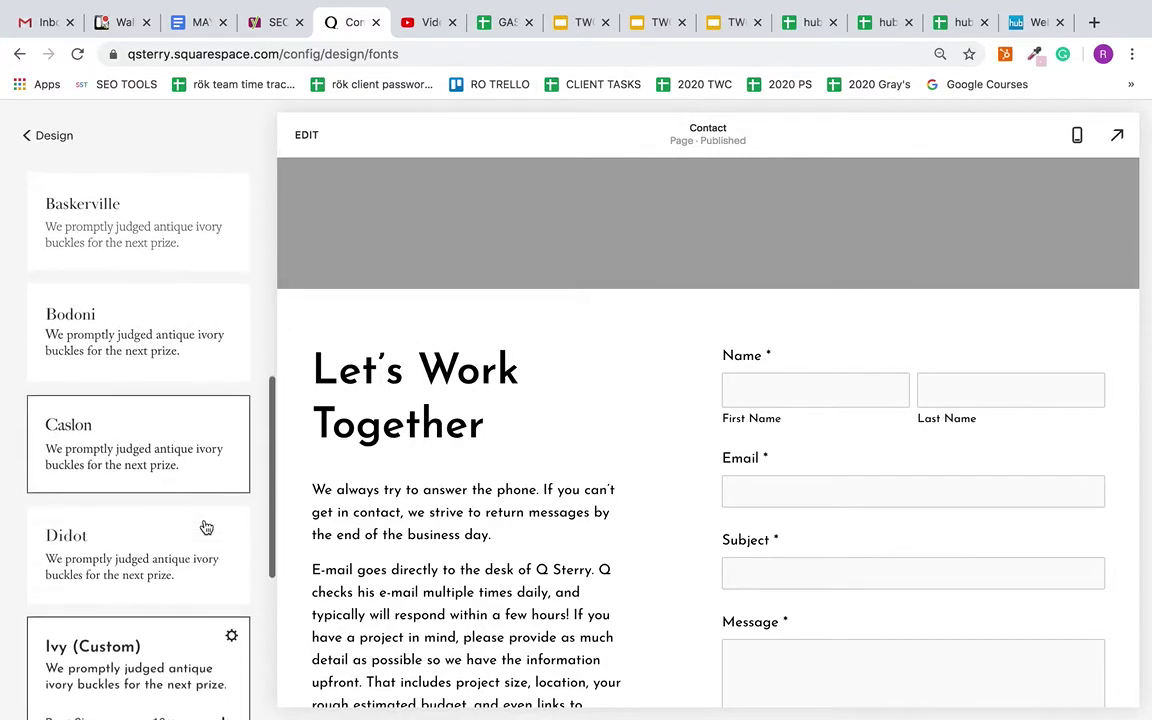
pyautogui.scroll(-1, 205, 527)
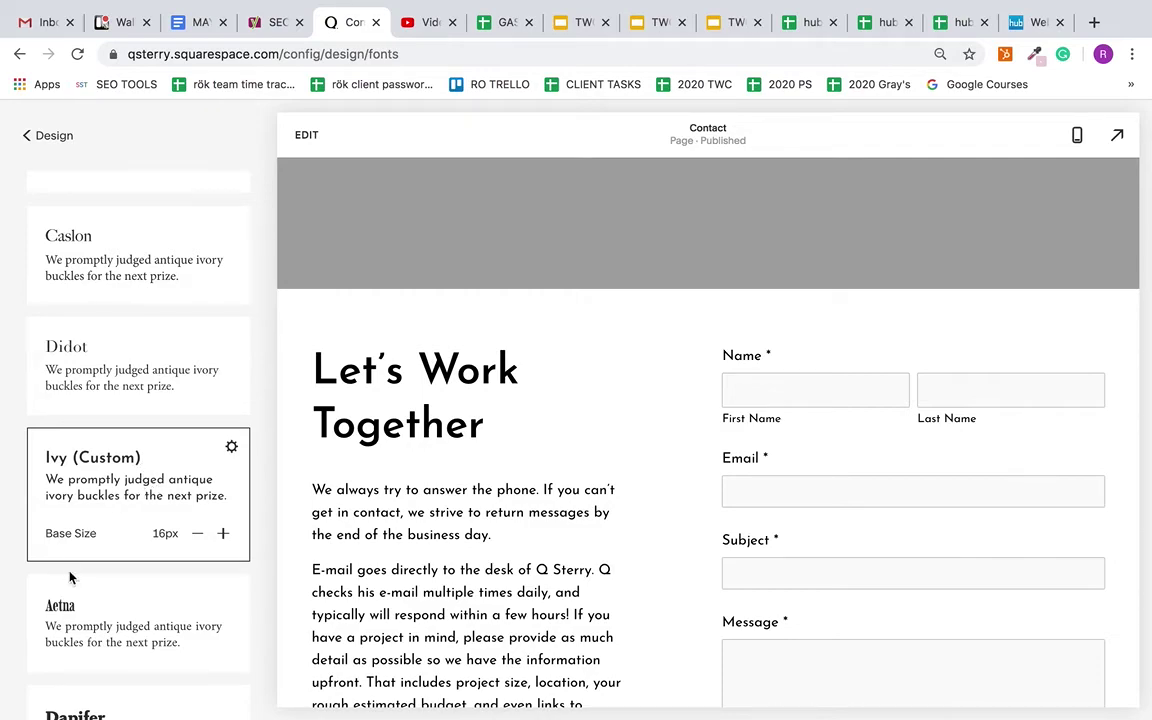
# Step: Examine the Ivy (Custom) font pack's paragraph and heading settings, and return to the site's main menu
pyautogui.click(234, 447)
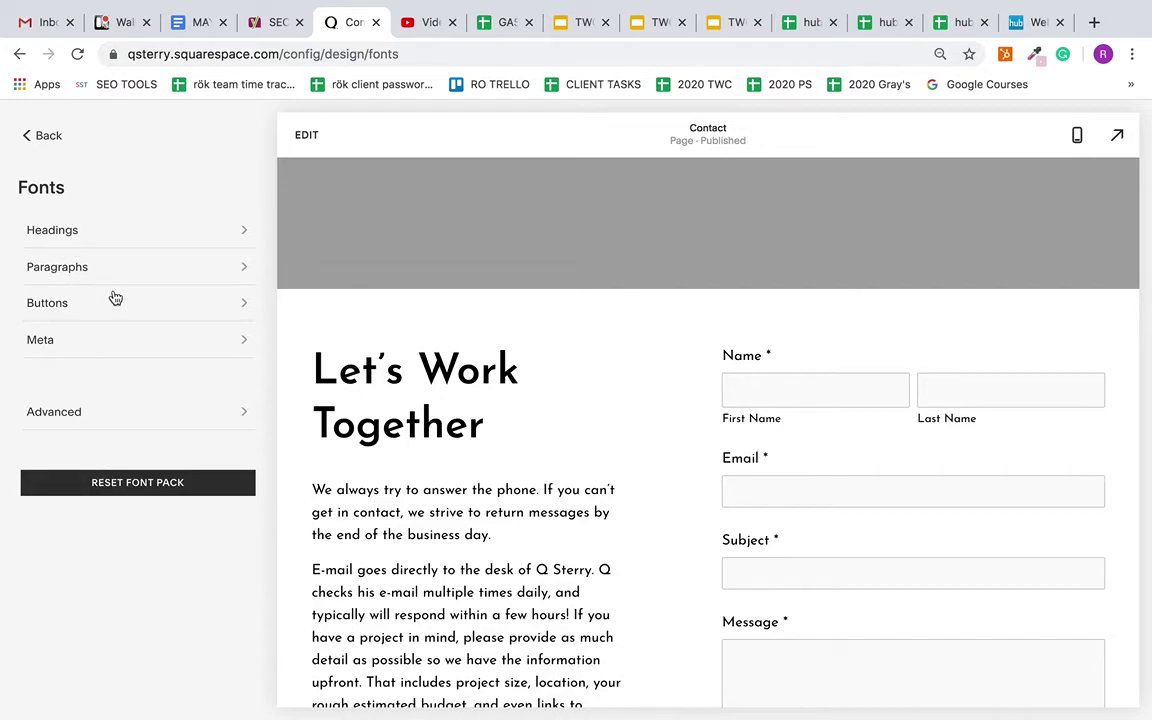
pyautogui.click(127, 267)
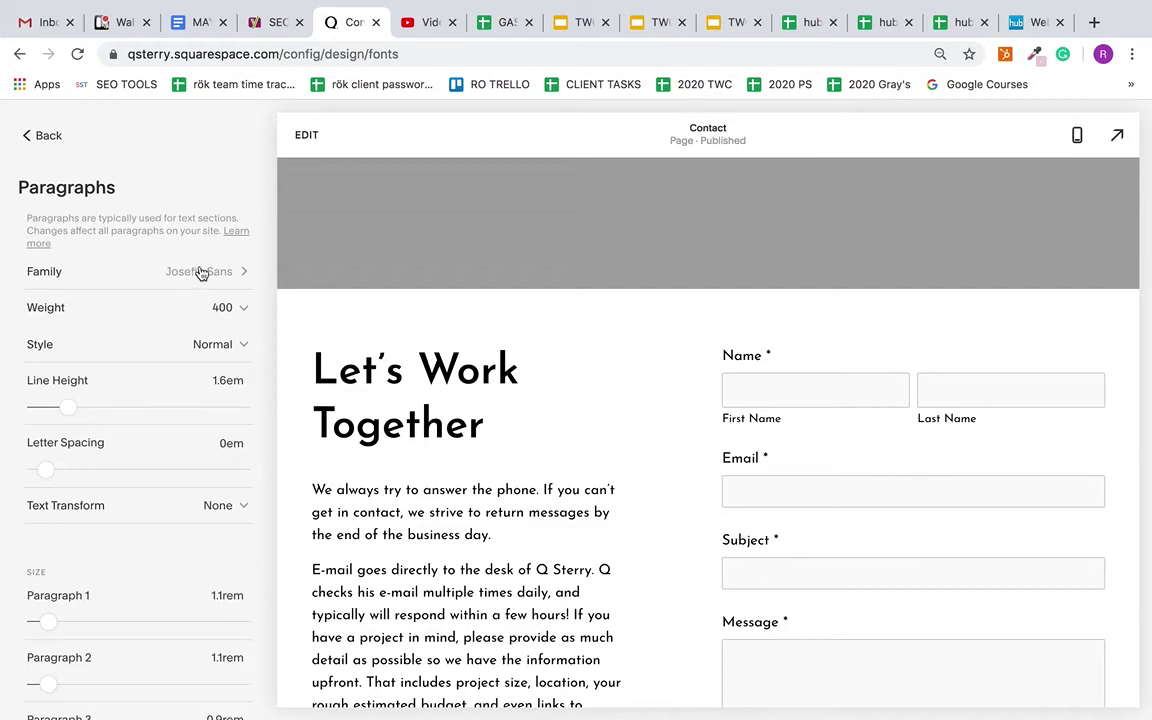
pyautogui.click(40, 135)
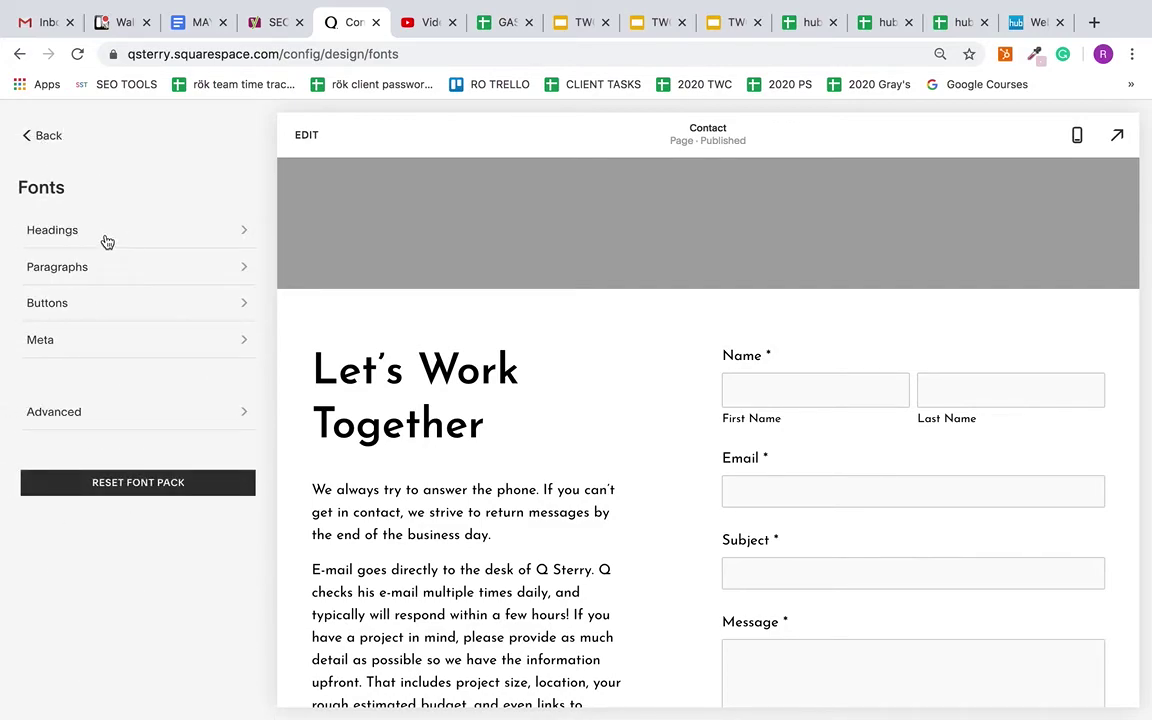
pyautogui.click(107, 240)
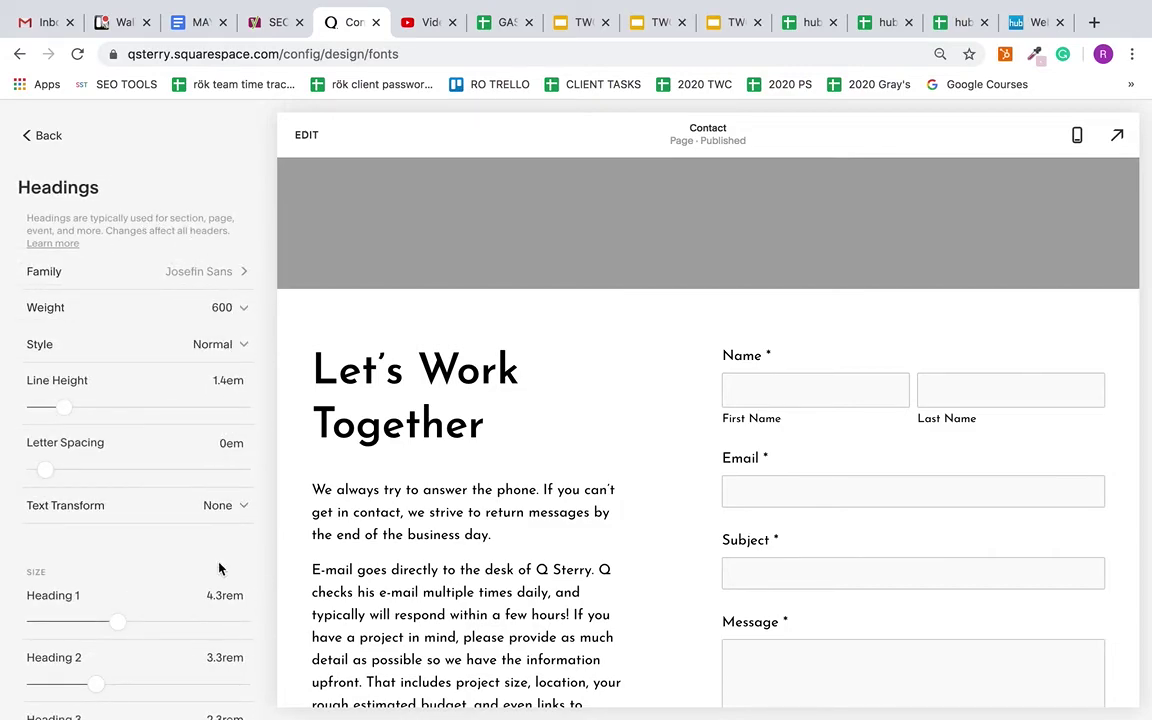
pyautogui.click(28, 135)
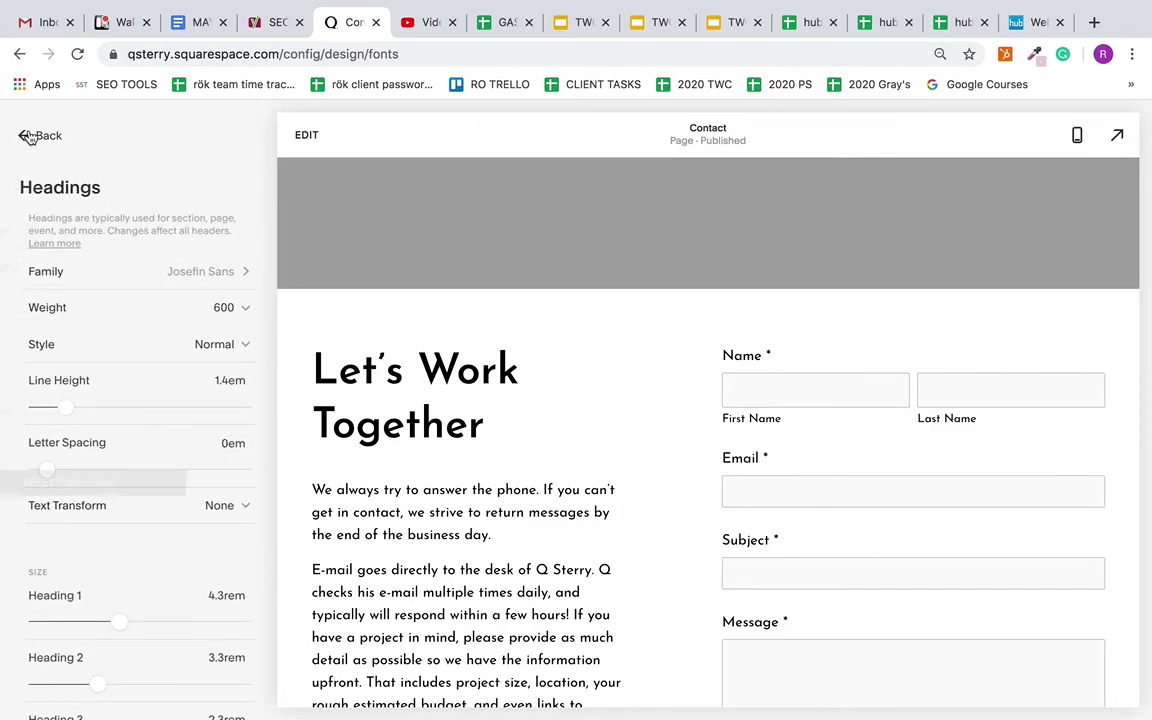
pyautogui.click(24, 136)
pyautogui.click(24, 135)
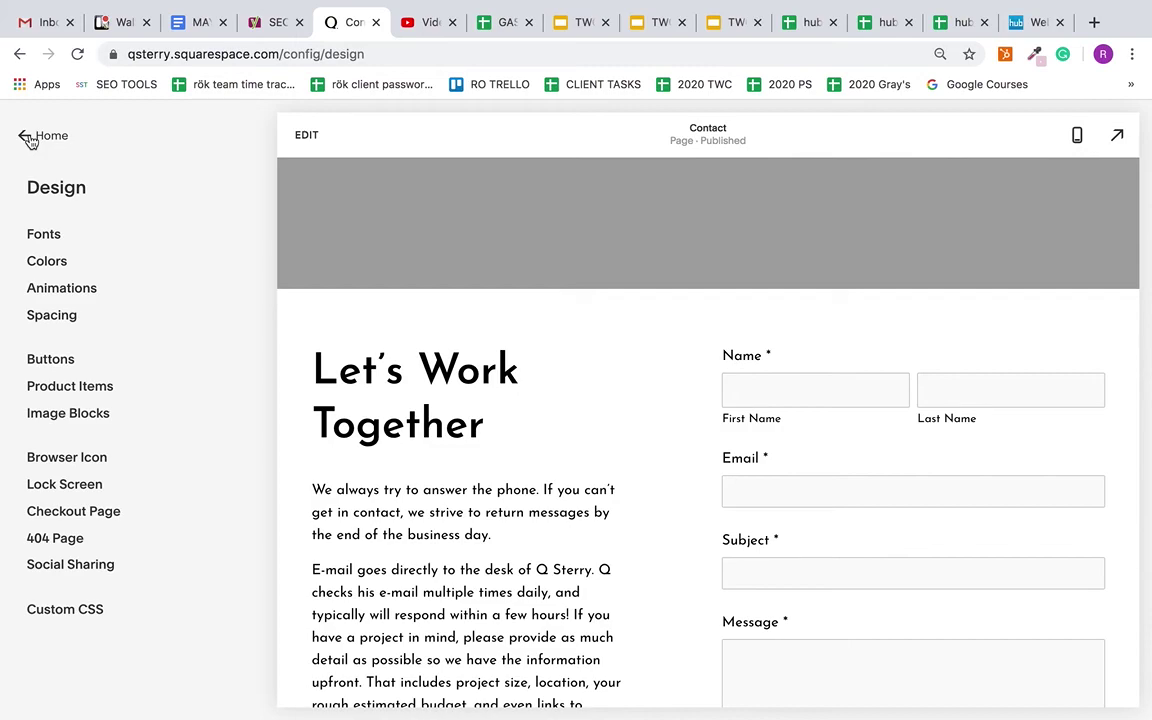
pyautogui.click(29, 139)
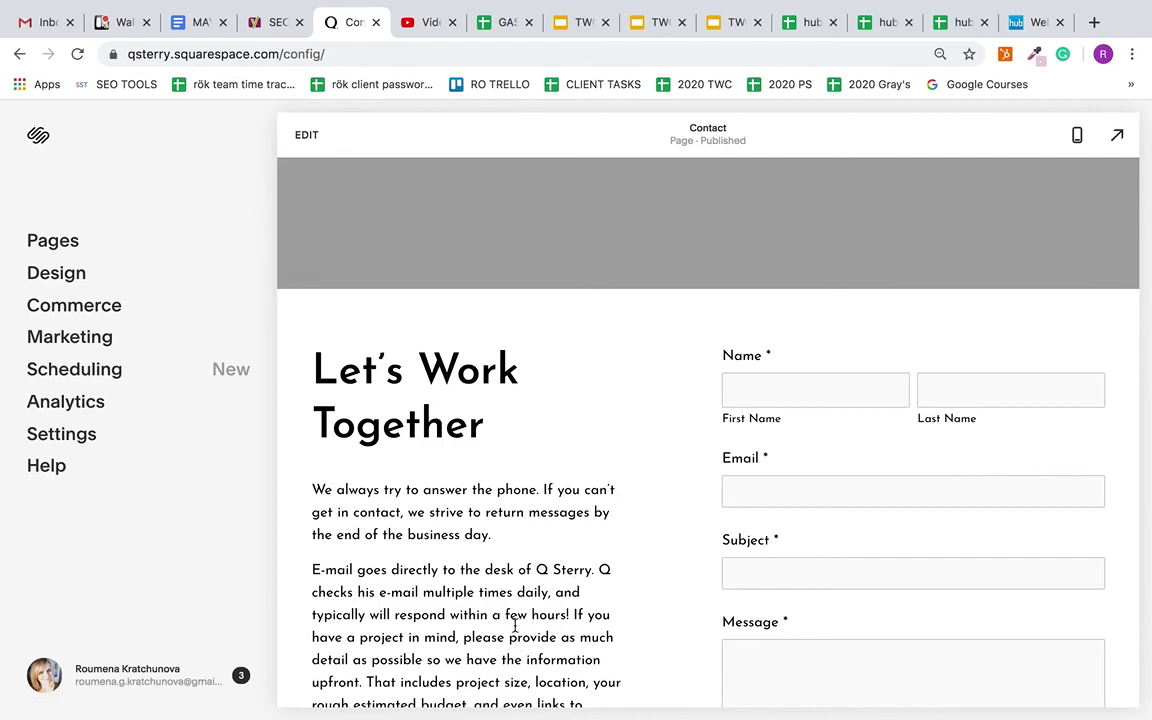
pyautogui.moveTo(832, 18)
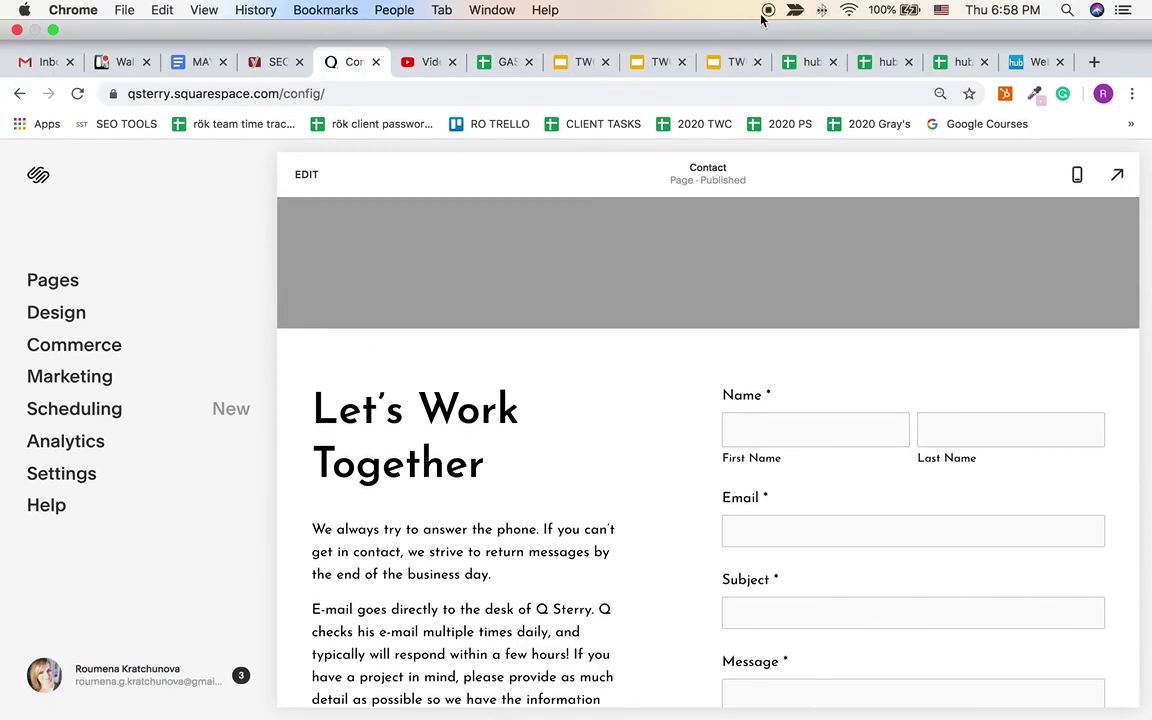